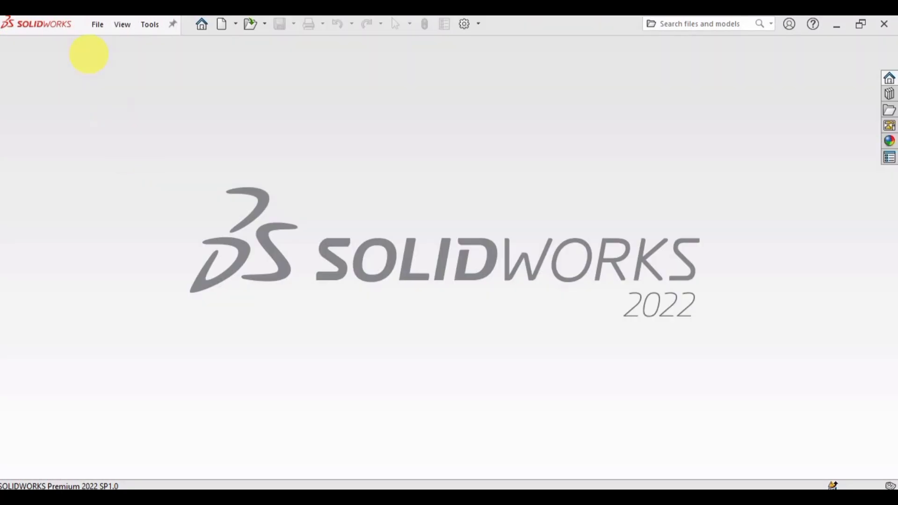
- Create a new part document
{"action": "left_click", "coordinate": [97, 24]}
{"action": "left_click", "coordinate": [117, 44]}
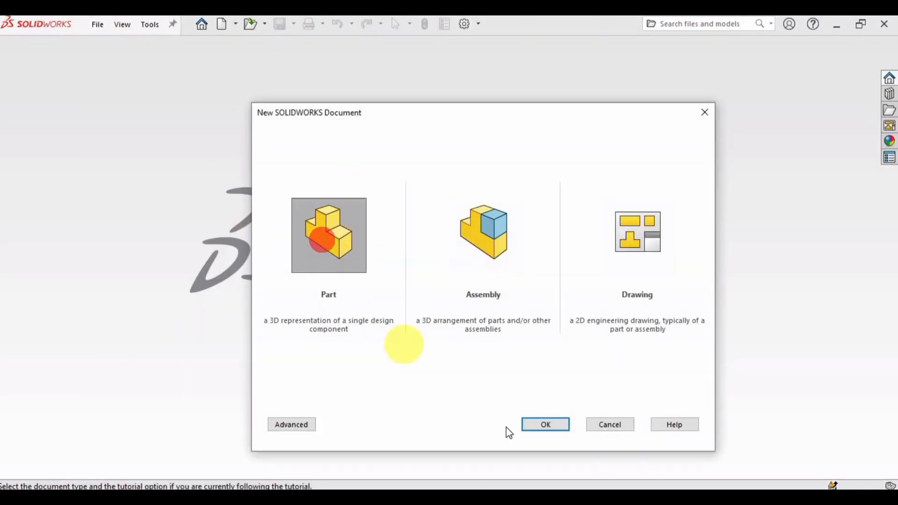
{"action": "left_click", "coordinate": [540, 425]}
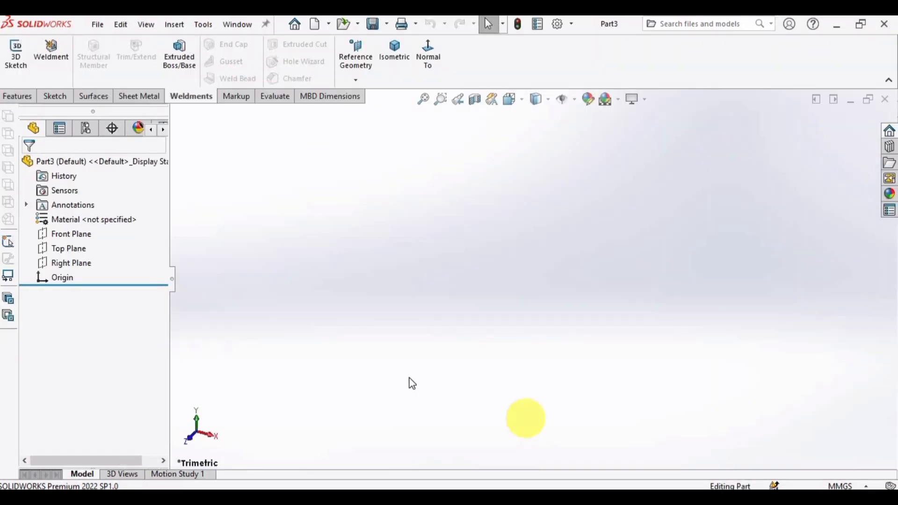
- Start a sketch on the Top Plane and draw a center rectangle about 100 mm high, centred on the origin
{"action": "left_click", "coordinate": [66, 252]}
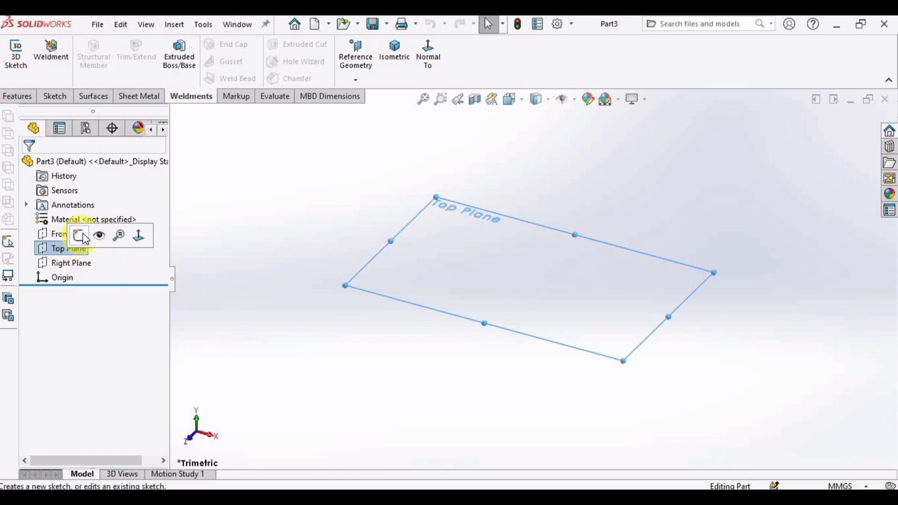
{"action": "left_click", "coordinate": [80, 236]}
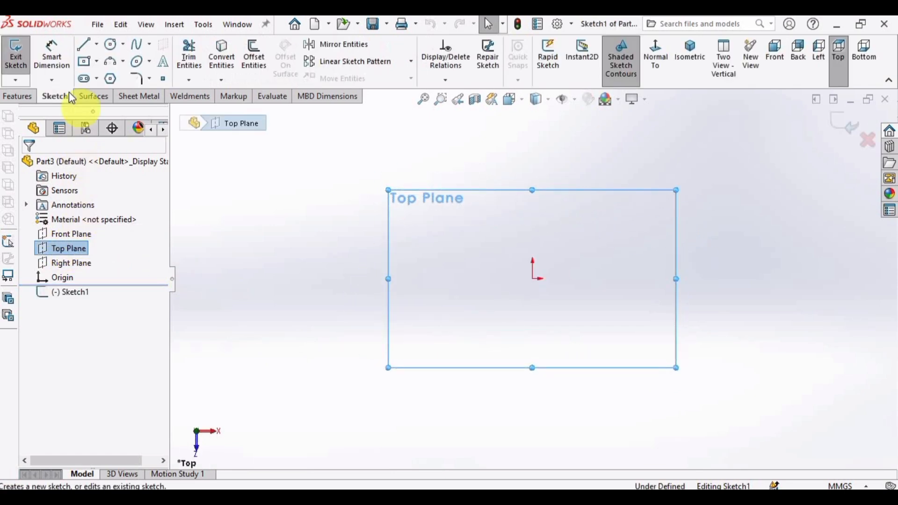
{"action": "left_click", "coordinate": [56, 98]}
{"action": "left_click", "coordinate": [98, 61]}
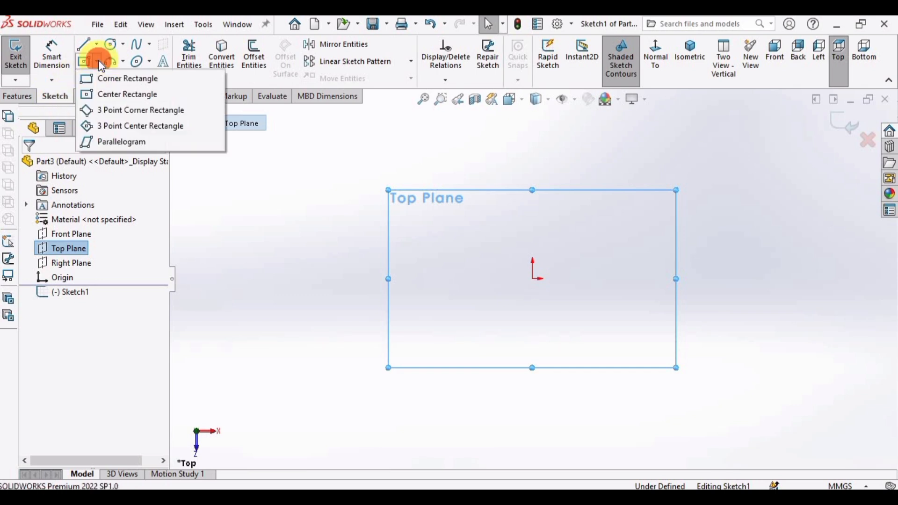
{"action": "left_click", "coordinate": [139, 95]}
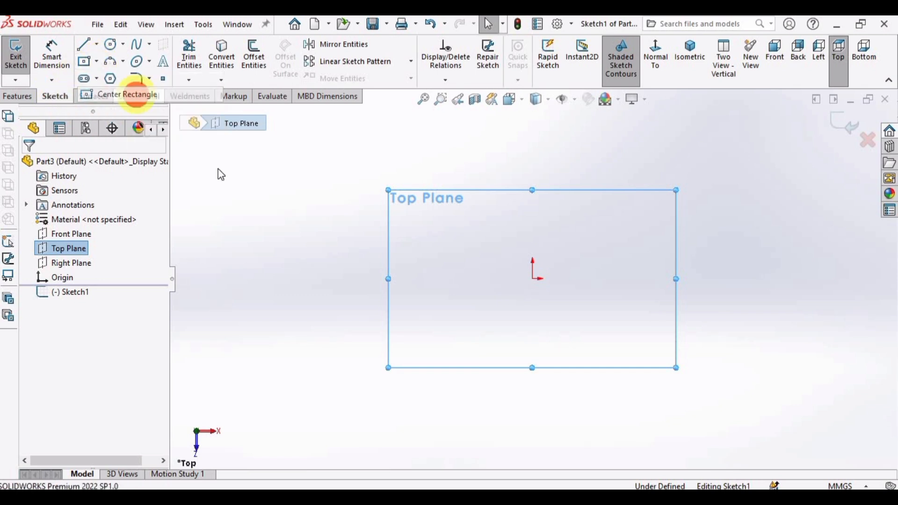
{"action": "left_click", "coordinate": [532, 279]}
{"action": "left_click", "coordinate": [383, 199]}
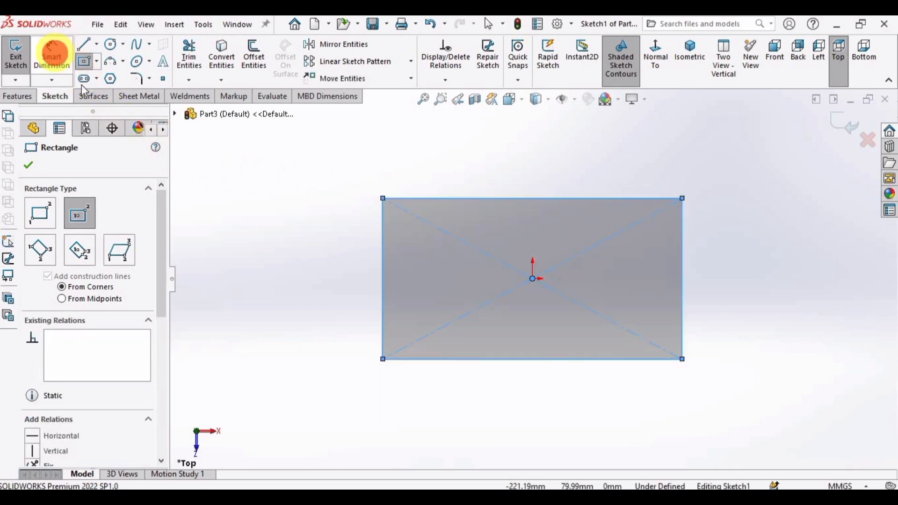
- Dimension the rectangle to 600 mm high and 1000 mm wide
{"action": "left_click", "coordinate": [55, 57]}
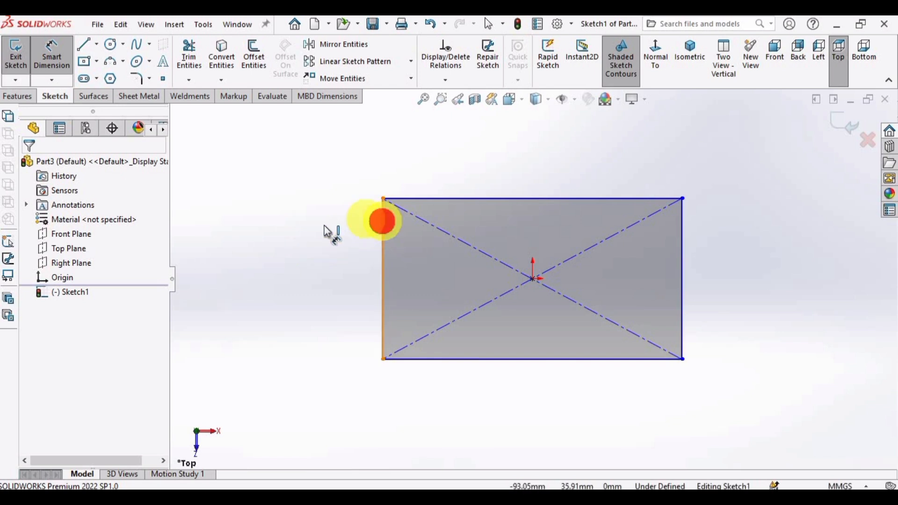
{"action": "left_click", "coordinate": [327, 245]}
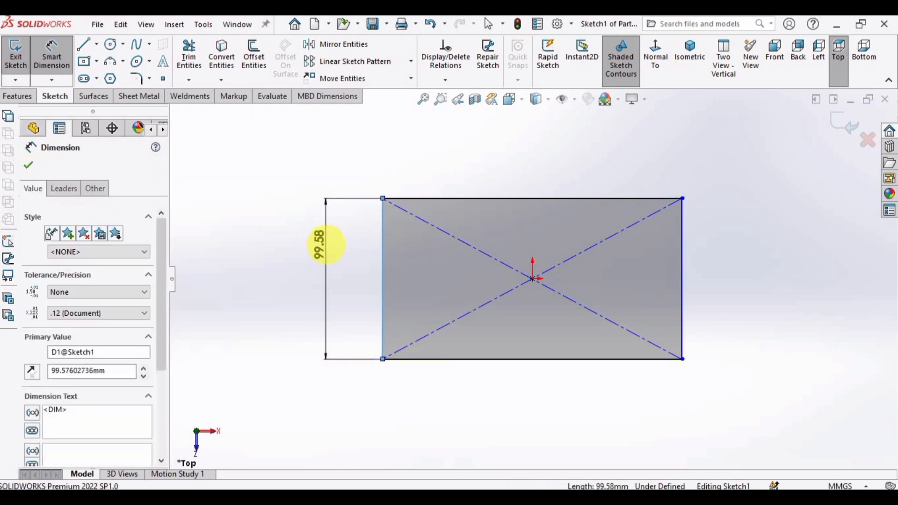
{"action": "type", "text": "600"}
{"action": "key", "text": "Return"}
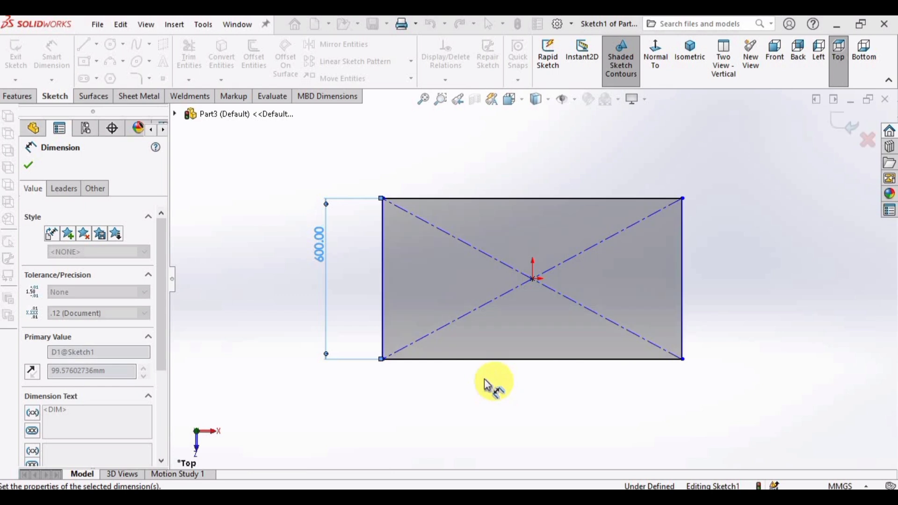
{"action": "left_click", "coordinate": [473, 359]}
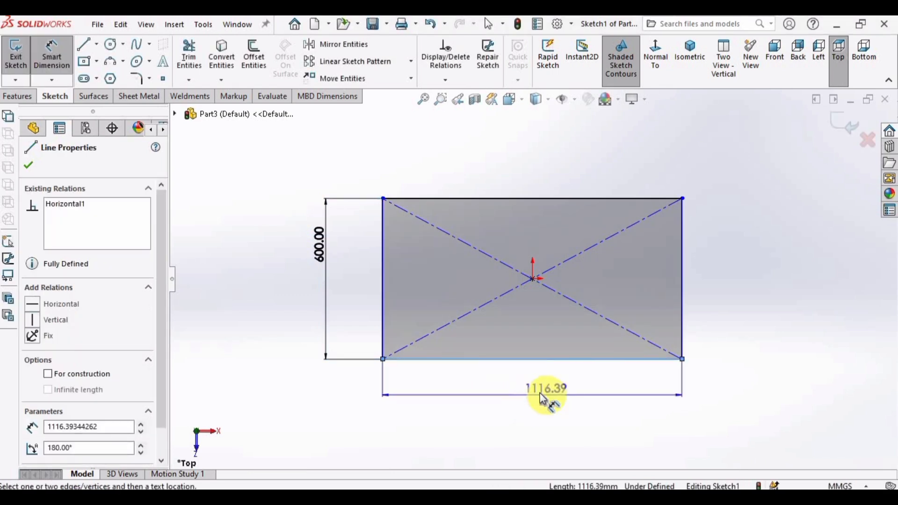
{"action": "left_click", "coordinate": [537, 395]}
{"action": "type", "text": "1000"}
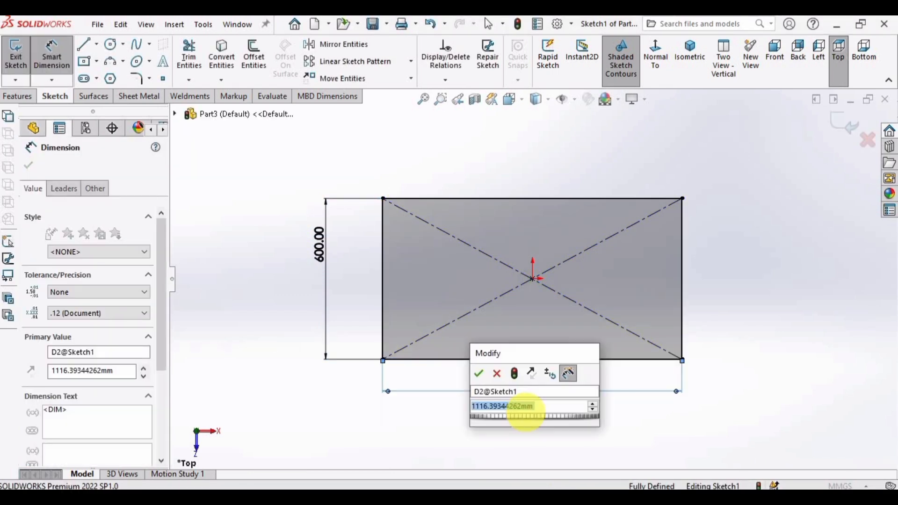
{"action": "key", "text": "Return"}
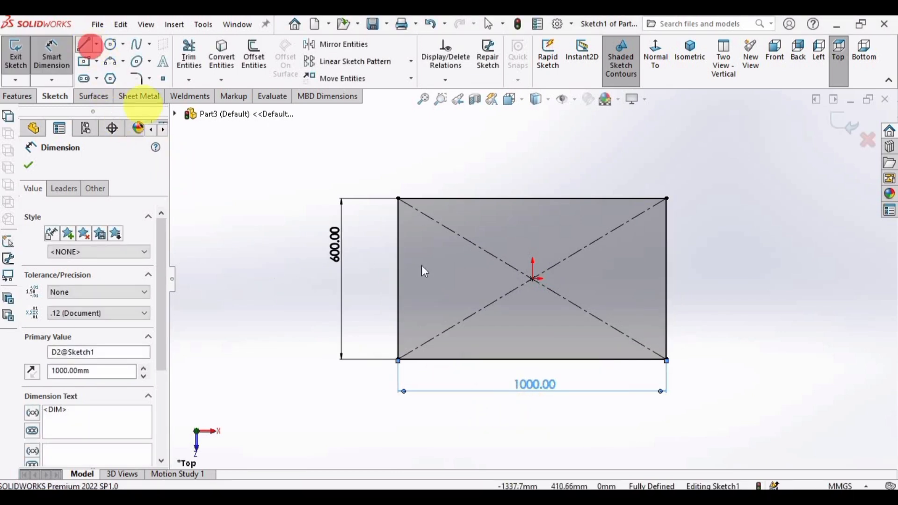
- Draw two vertical lines spanning the rectangle's full height, about 119 mm and 306 mm from its left edge
{"action": "left_click", "coordinate": [90, 46]}
{"action": "left_click", "coordinate": [431, 199]}
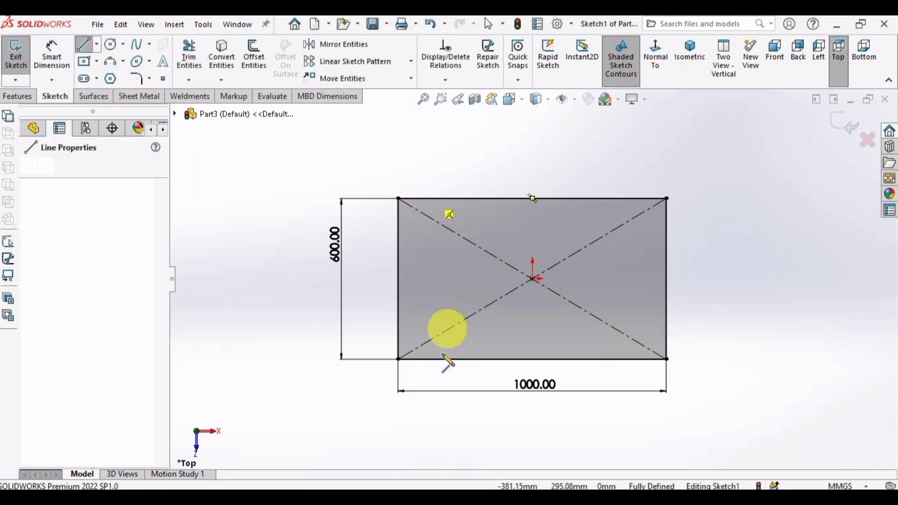
{"action": "left_click", "coordinate": [431, 358]}
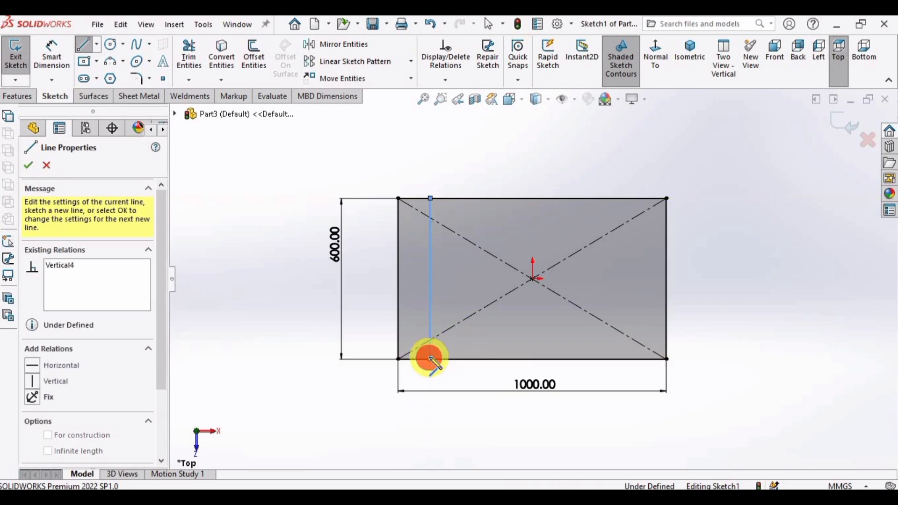
{"action": "key", "text": "Escape"}
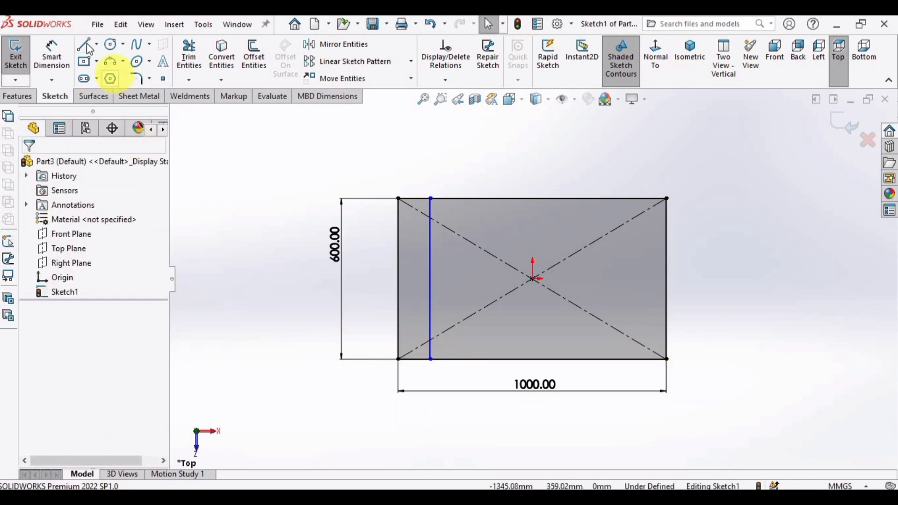
{"action": "left_click", "coordinate": [86, 43]}
{"action": "left_click", "coordinate": [481, 198]}
{"action": "left_click", "coordinate": [481, 358]}
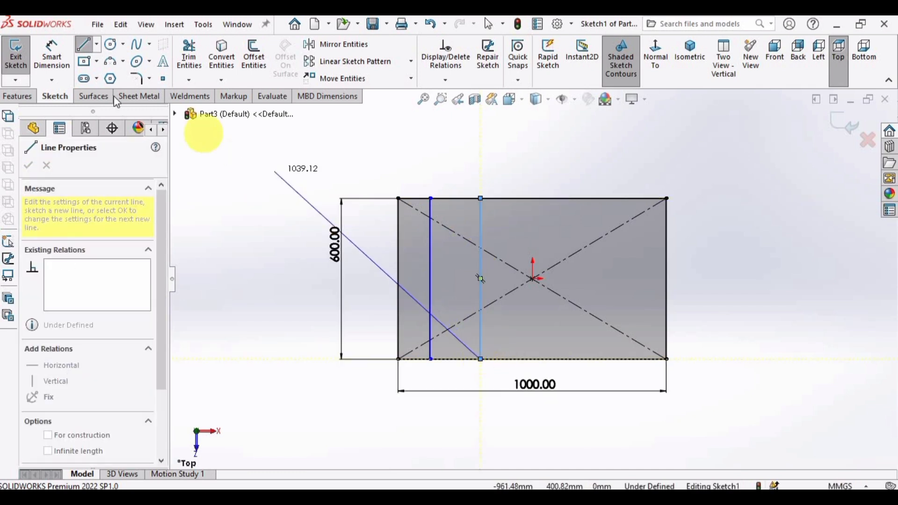
- Draw a vertical centerline between the midpoints of the rectangle's upper and lower edges
{"action": "left_click", "coordinate": [96, 44]}
{"action": "left_click", "coordinate": [113, 74]}
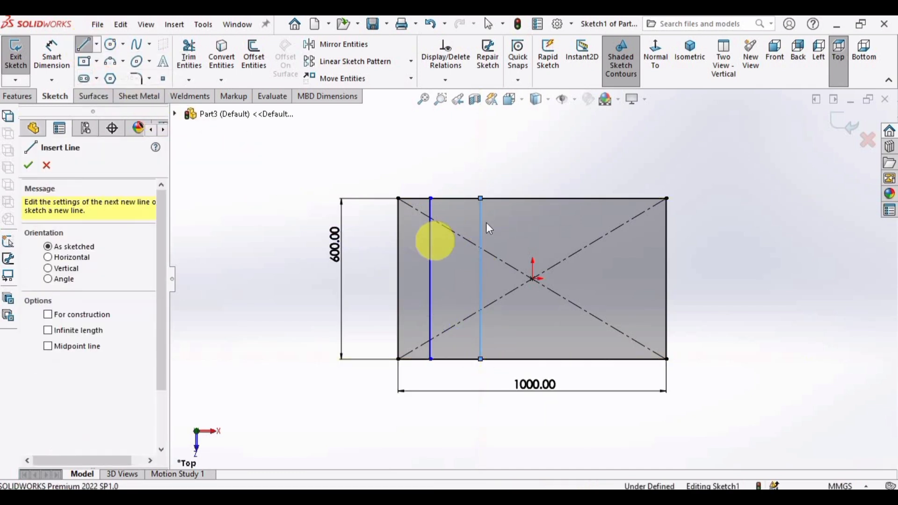
{"action": "left_click_drag", "start_coordinate": [532, 198], "coordinate": [532, 359]}
{"action": "key", "text": "Escape"}
{"action": "scroll", "coordinate": [485, 281], "scroll_direction": "down", "scroll_amount": 1}
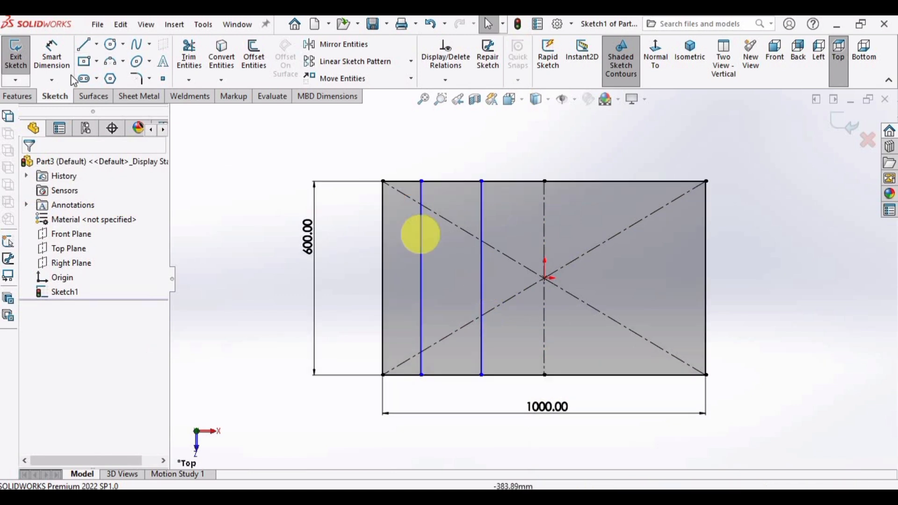
- Dimension the first vertical line 150 mm from the rectangle's left edge
{"action": "left_click", "coordinate": [62, 62]}
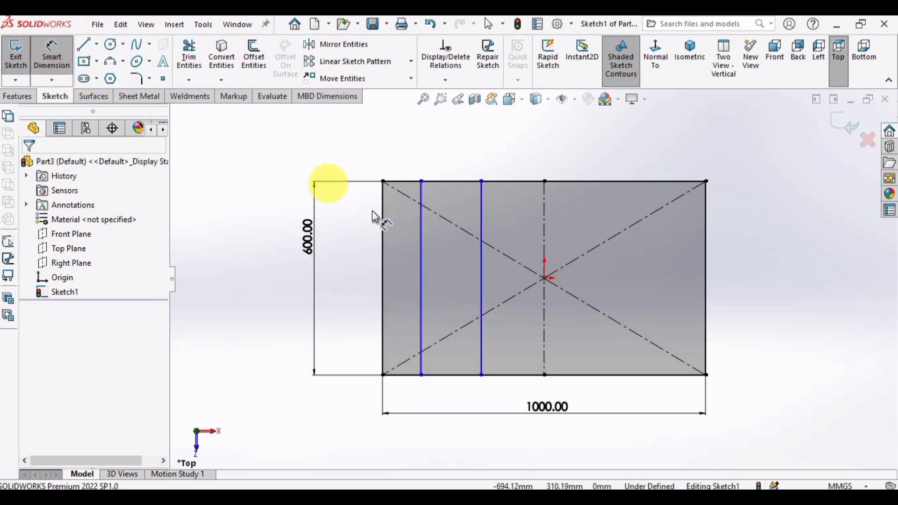
{"action": "left_click", "coordinate": [422, 180]}
{"action": "left_click", "coordinate": [382, 181]}
{"action": "left_click", "coordinate": [400, 144]}
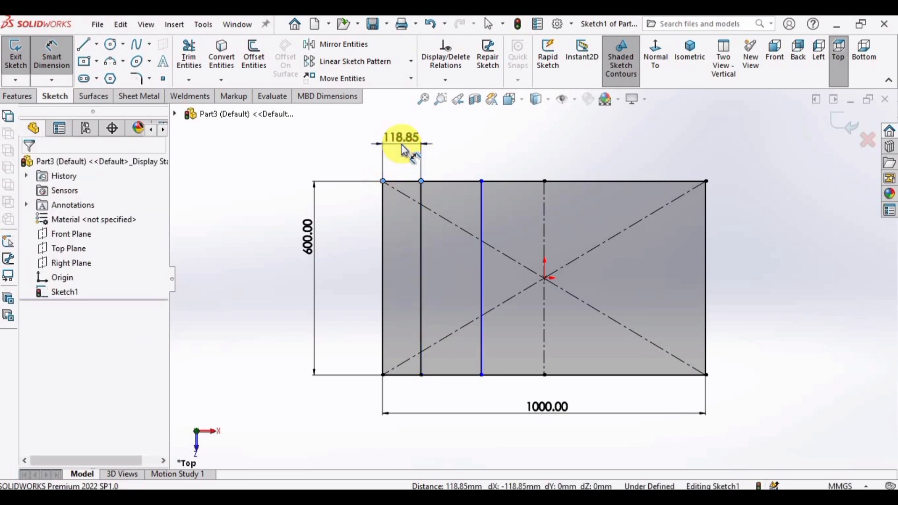
{"action": "type", "text": "150"}
{"action": "key", "text": "Return"}
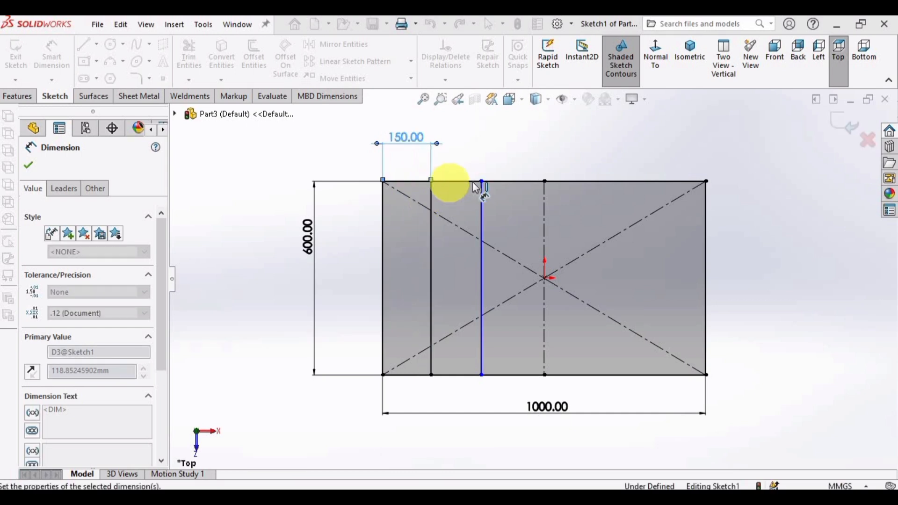
- Dimension the spacing between the two vertical lines to 250 mm
{"action": "left_click", "coordinate": [482, 182]}
{"action": "left_click", "coordinate": [430, 181]}
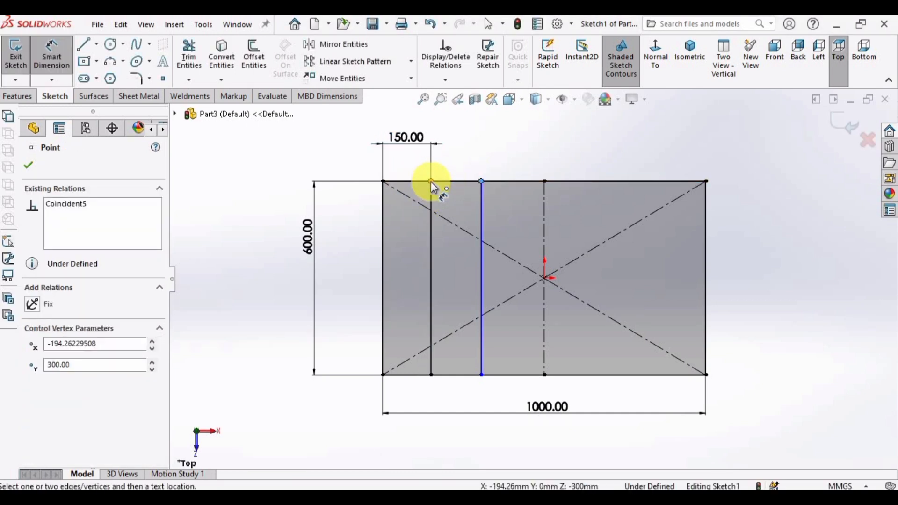
{"action": "left_click", "coordinate": [431, 181]}
{"action": "left_click", "coordinate": [451, 154]}
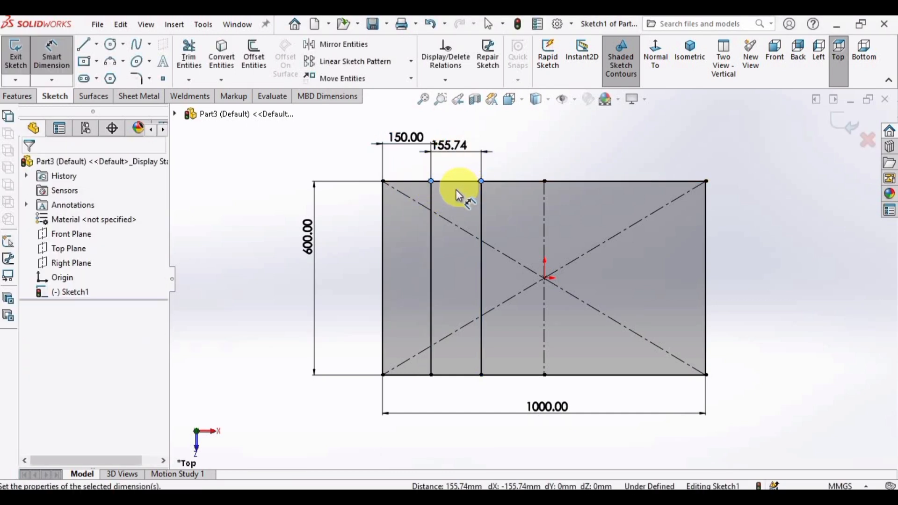
{"action": "type", "text": "20"}
{"action": "key", "text": "Return"}
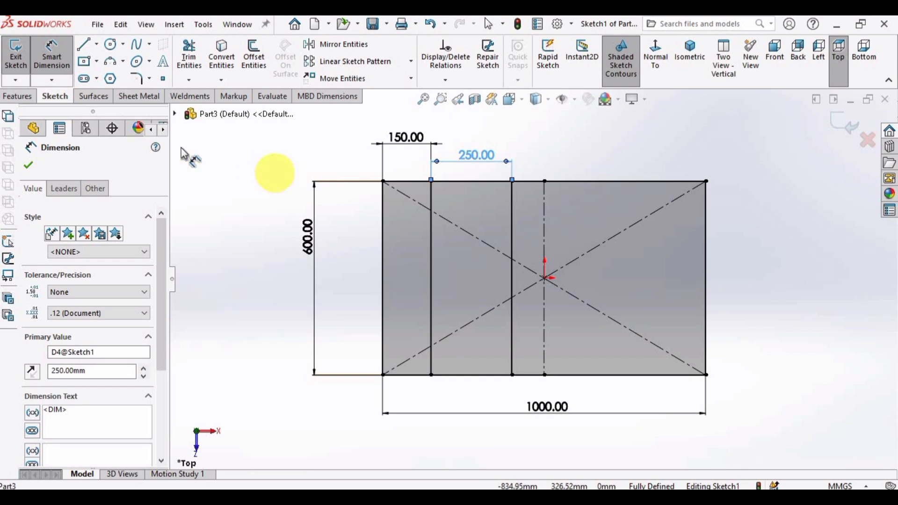
{"action": "left_click", "coordinate": [33, 163]}
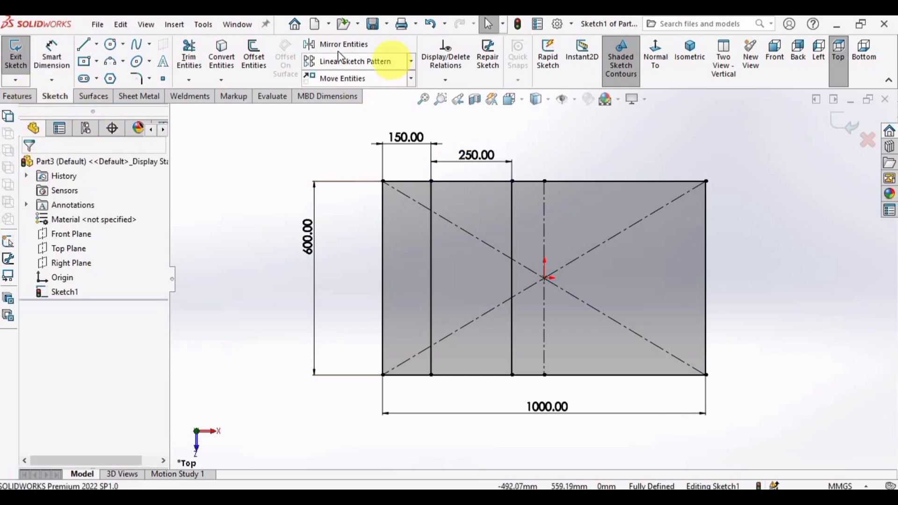
- Mirror the two vertical lines about the vertical centerline, keeping the originals
{"action": "left_click", "coordinate": [366, 47]}
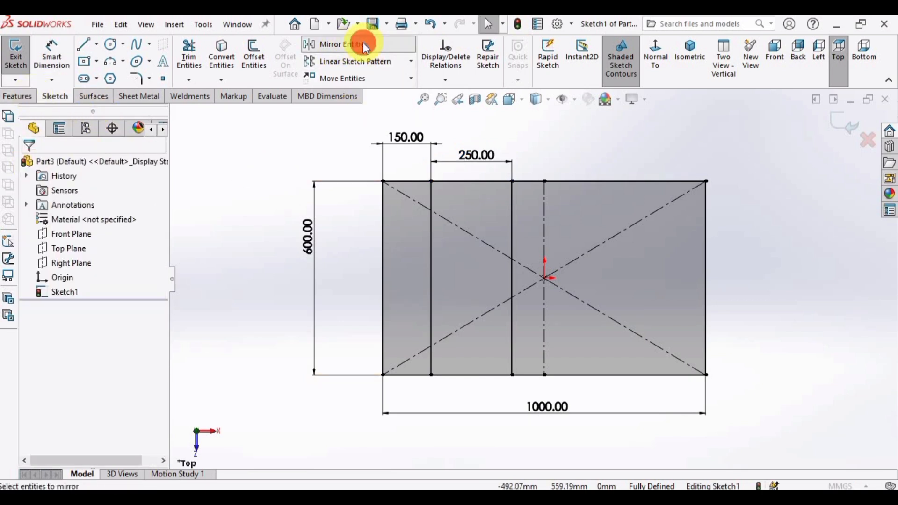
{"action": "left_click", "coordinate": [431, 267]}
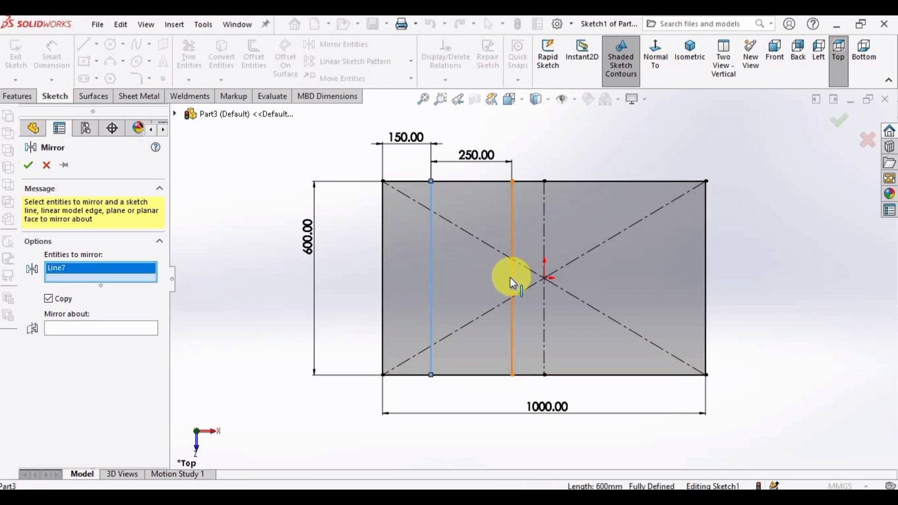
{"action": "left_click", "coordinate": [512, 278]}
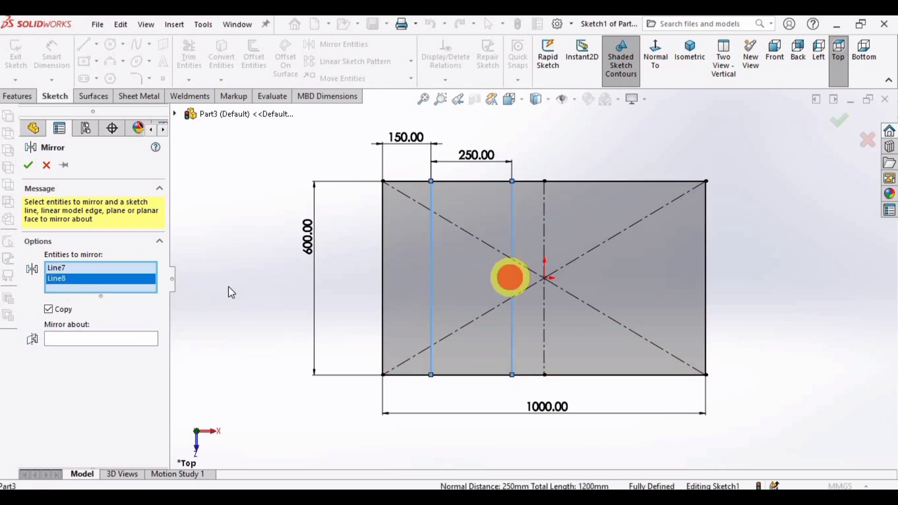
{"action": "left_click", "coordinate": [109, 348]}
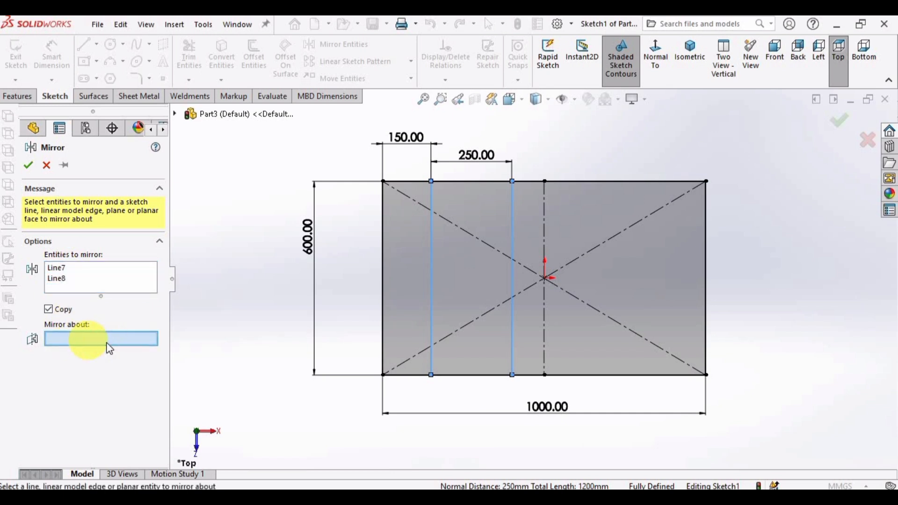
{"action": "left_click", "coordinate": [544, 206]}
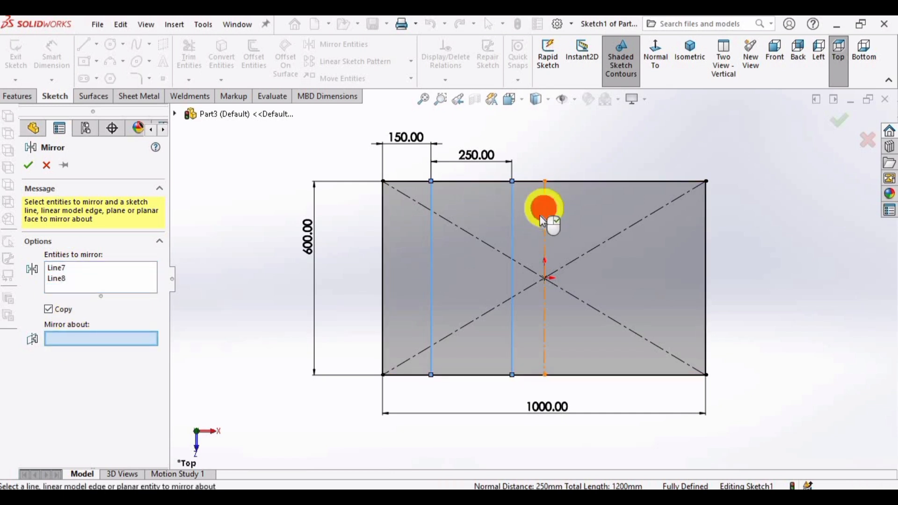
{"action": "left_click", "coordinate": [27, 166]}
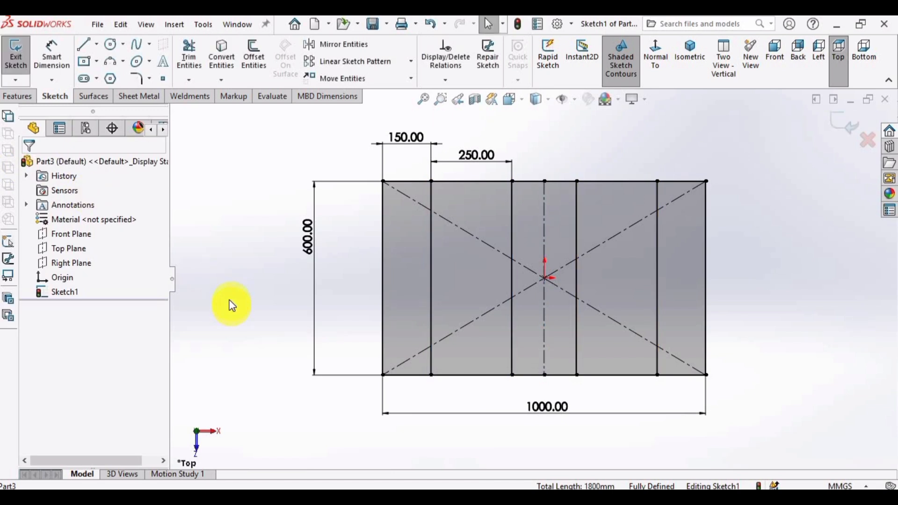
- Finish the layout sketch and start a new 3D sketch
{"action": "left_click", "coordinate": [846, 133]}
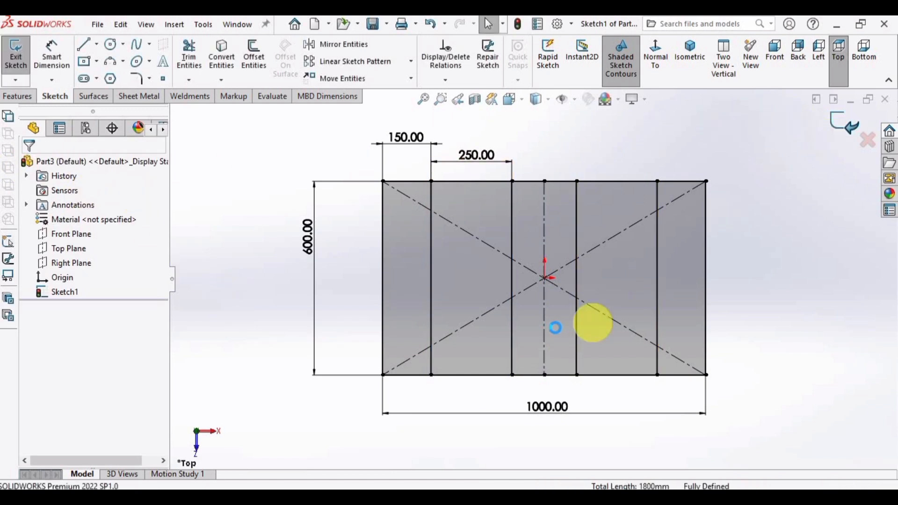
{"action": "mouse_move", "coordinate": [541, 291]}
{"action": "middle_mouse_down"}
{"action": "mouse_move", "coordinate": [439, 240]}
{"action": "mouse_move", "coordinate": [543, 243]}
{"action": "mouse_move", "coordinate": [533, 388]}
{"action": "mouse_move", "coordinate": [628, 228]}
{"action": "mouse_move", "coordinate": [594, 218]}
{"action": "middle_mouse_up"}
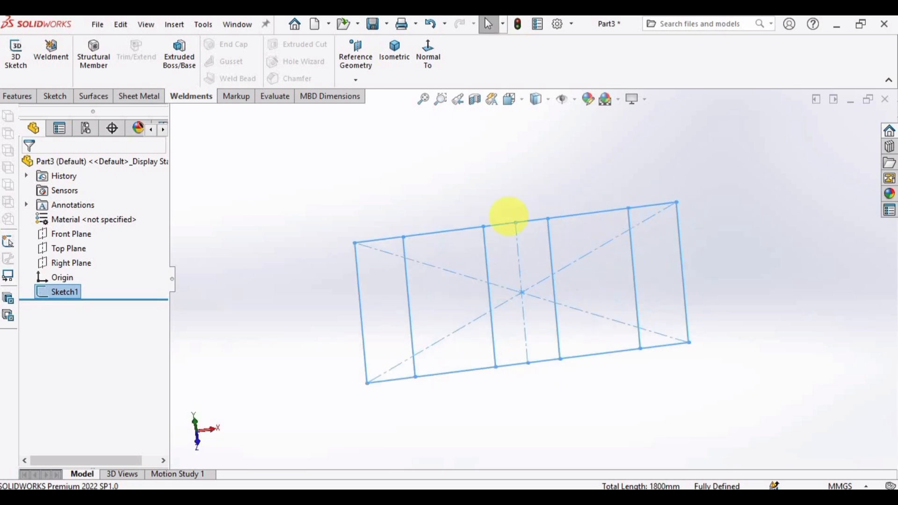
{"action": "left_click", "coordinate": [54, 96]}
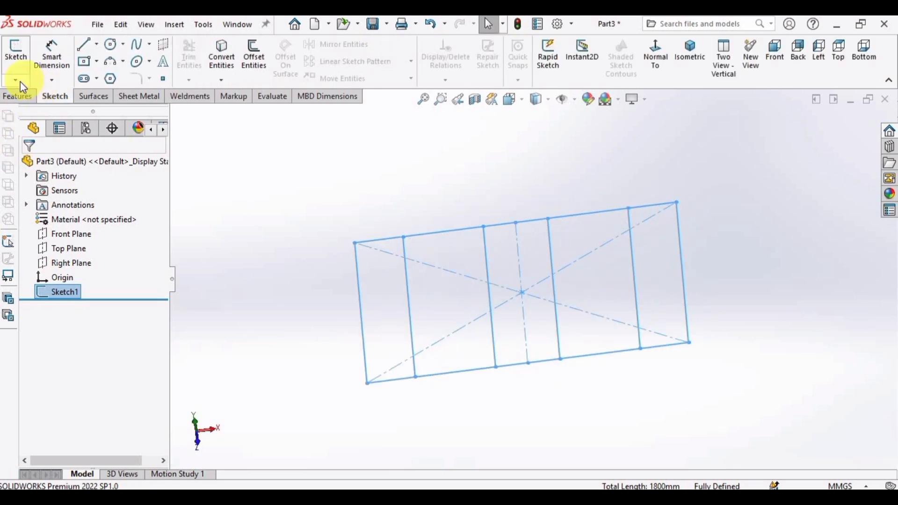
{"action": "left_click", "coordinate": [16, 80]}
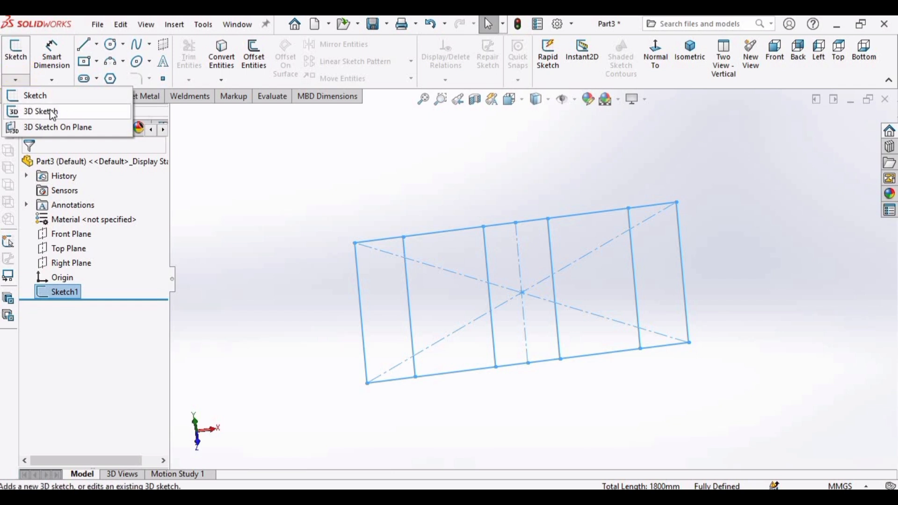
{"action": "left_click", "coordinate": [29, 111]}
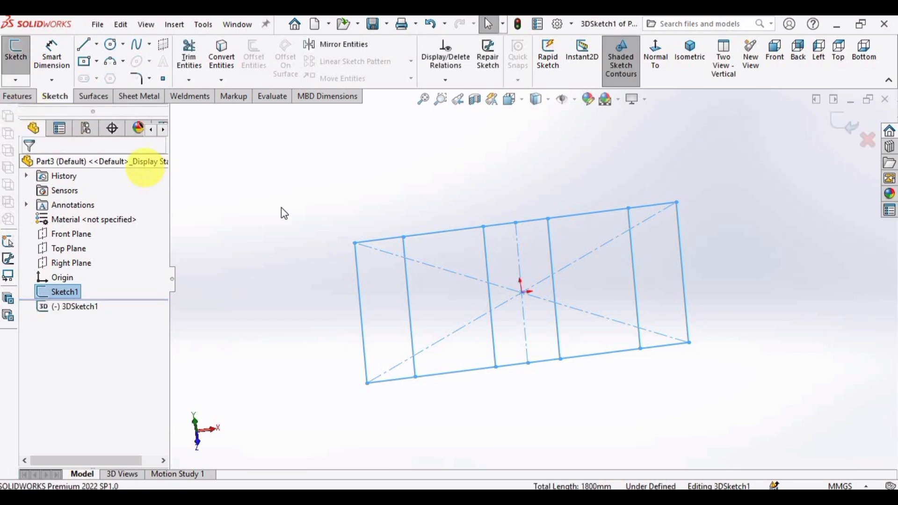
- Try to draw a line about 492 mm long on the ZX plane from the rectangle's rear-right corner
{"action": "left_click", "coordinate": [84, 46]}
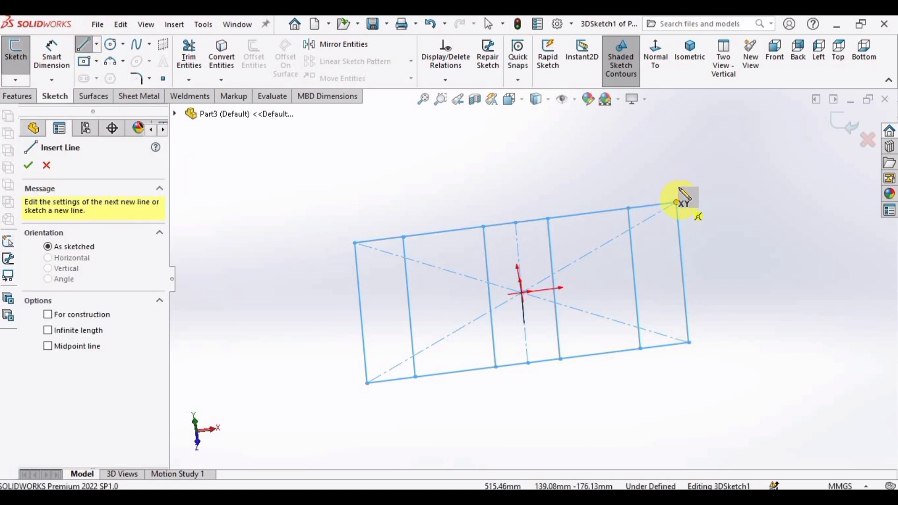
{"action": "left_click", "coordinate": [676, 202]}
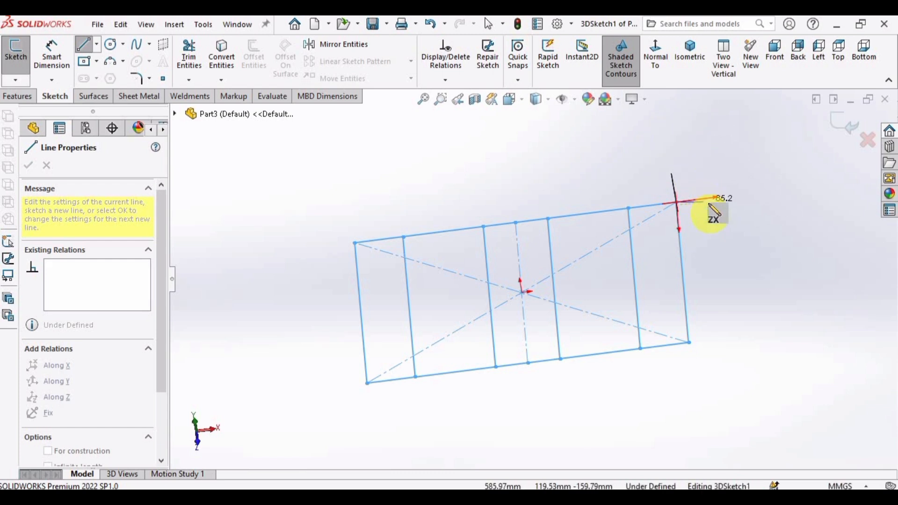
{"action": "scroll", "coordinate": [668, 166], "scroll_direction": "up", "scroll_amount": 2}
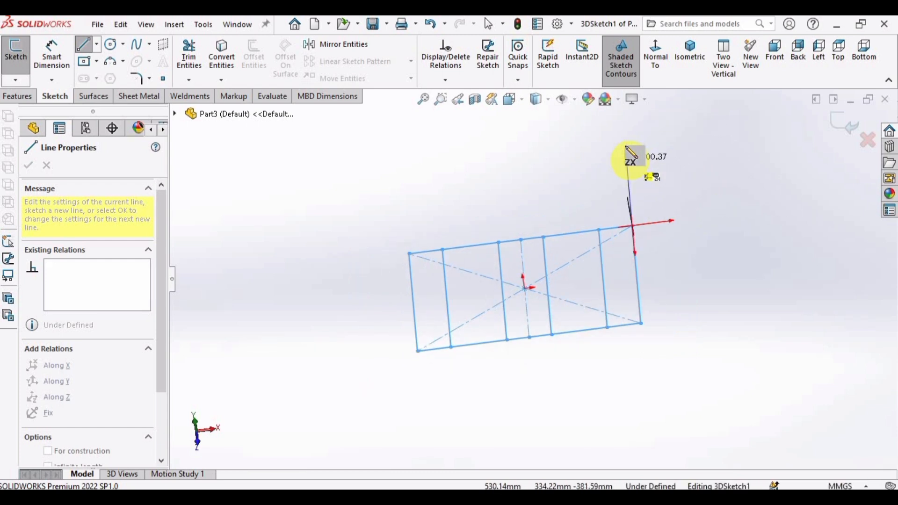
{"action": "left_click", "coordinate": [627, 147]}
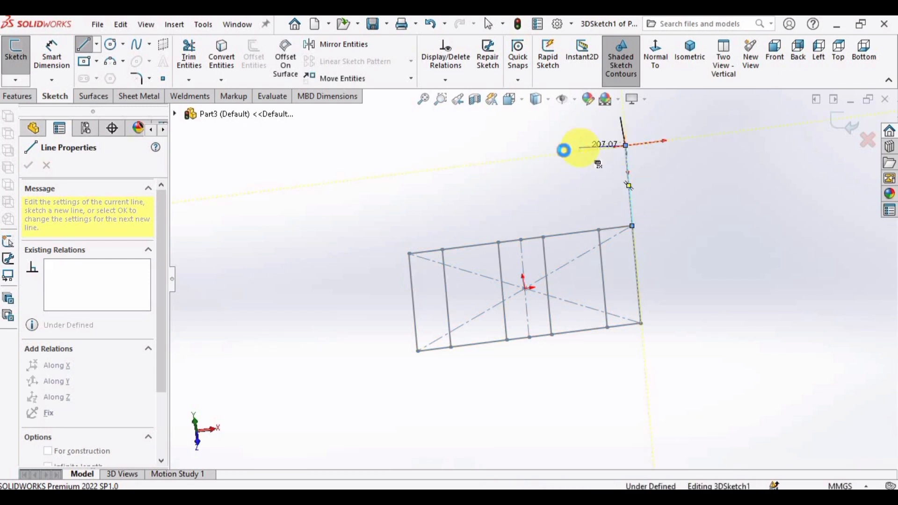
{"action": "key", "text": "Escape"}
{"action": "left_click", "coordinate": [82, 45]}
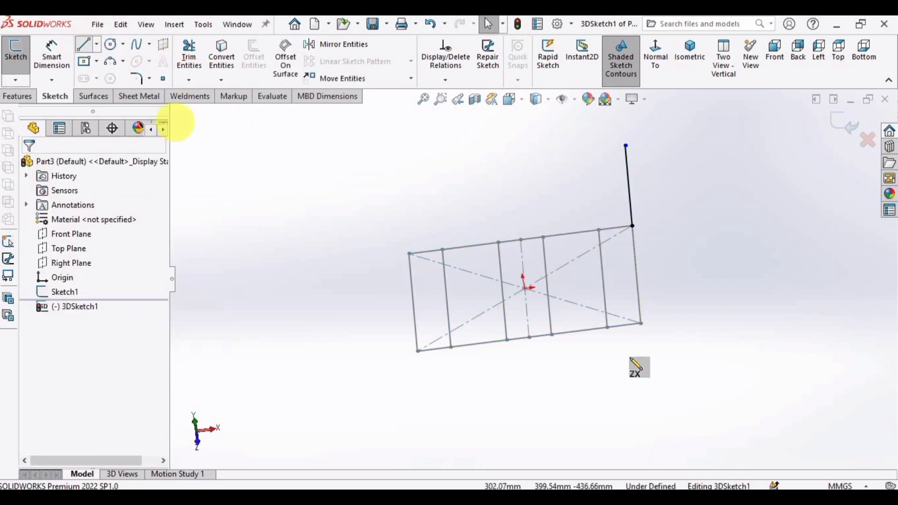
{"action": "left_click", "coordinate": [641, 322]}
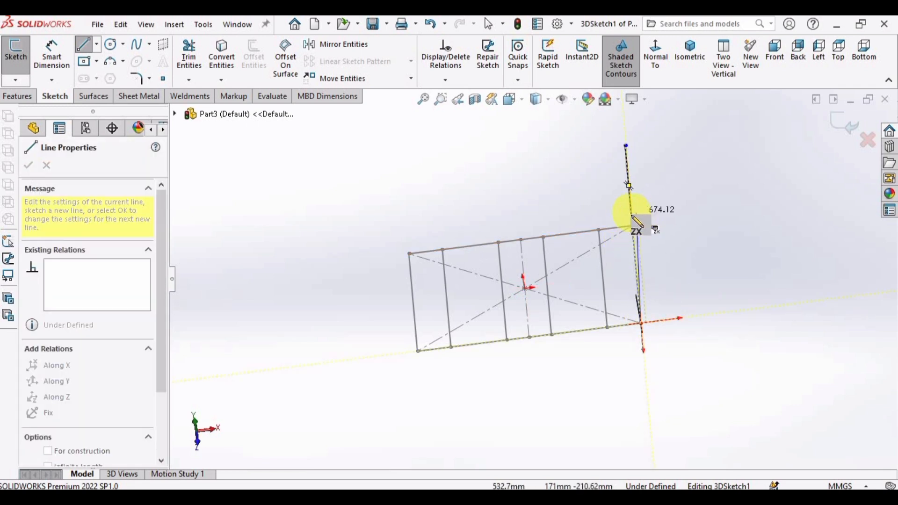
{"action": "mouse_move", "coordinate": [640, 238]}
{"action": "middle_mouse_down"}
{"action": "mouse_move", "coordinate": [649, 249]}
{"action": "mouse_move", "coordinate": [690, 225]}
{"action": "middle_mouse_up"}
{"action": "key", "text": "Escape"}
{"action": "key", "text": "Escape"}
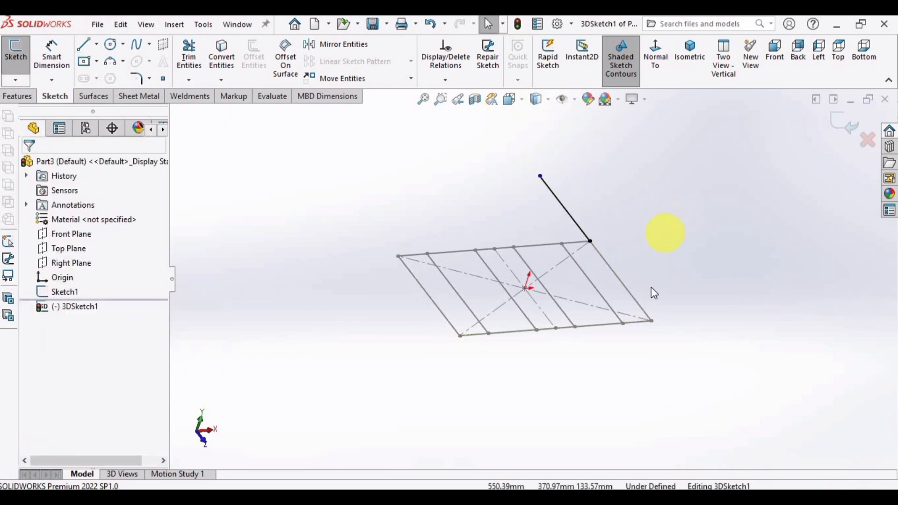
- Draw a vertical line upward from the rectangle's front-right corner on the XY plane
{"action": "left_click", "coordinate": [84, 45]}
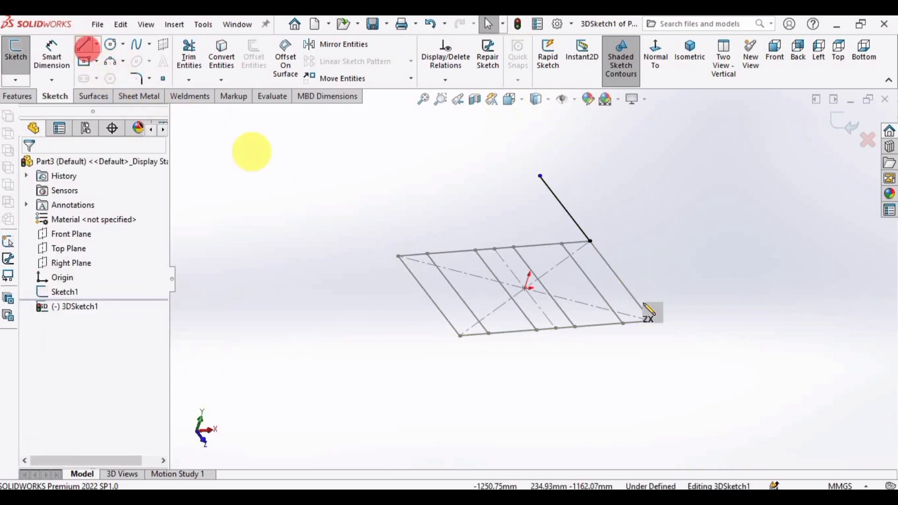
{"action": "left_click", "coordinate": [651, 321]}
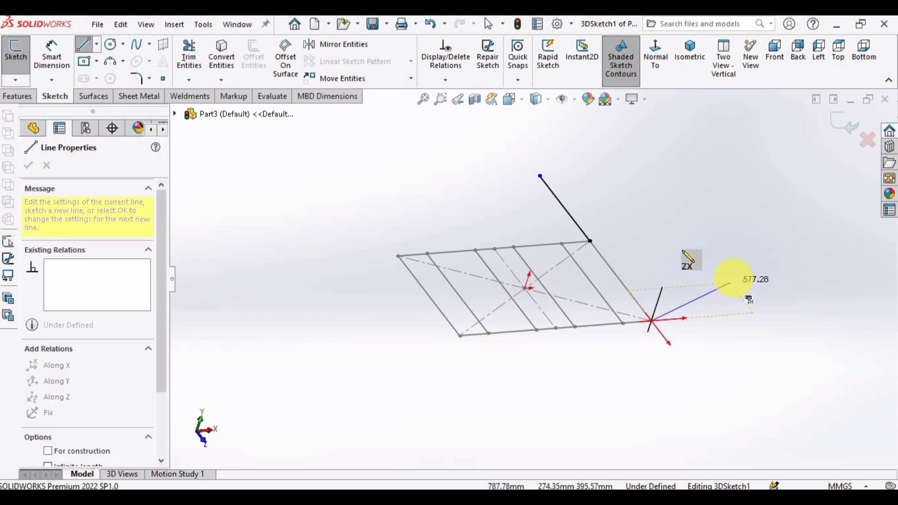
{"action": "left_click", "coordinate": [689, 207]}
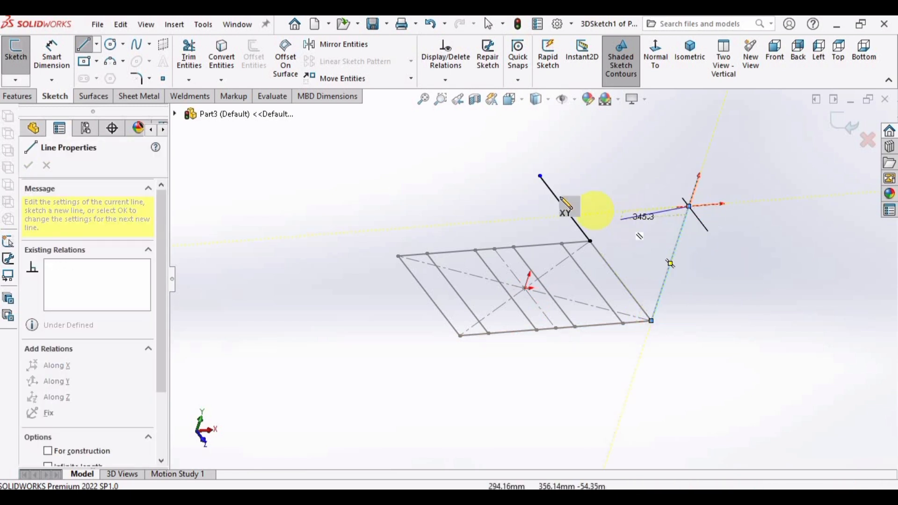
{"action": "key", "text": "Escape"}
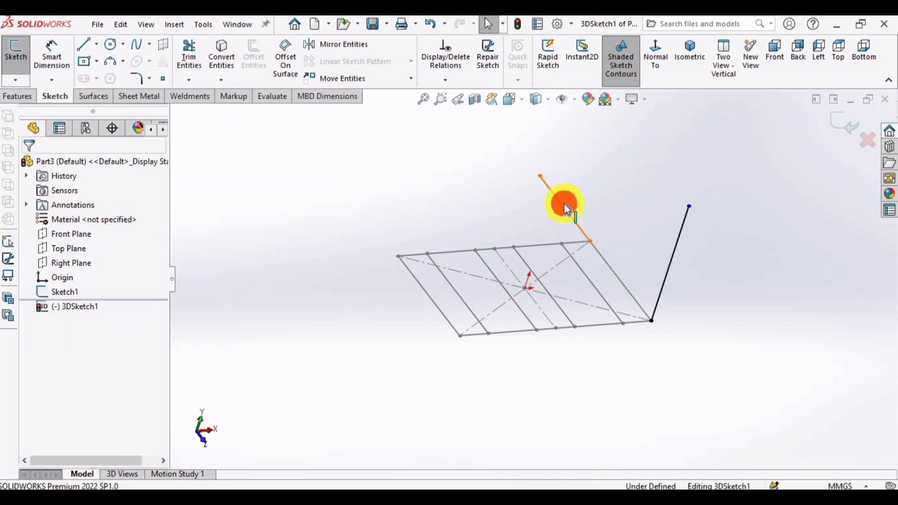
- Replace the stray flat line at the rectangle's rear-right corner with a vertical line drawn upward from that corner on the XY plane
{"action": "left_click", "coordinate": [566, 206]}
{"action": "key", "text": "Delete"}
{"action": "left_click", "coordinate": [84, 44]}
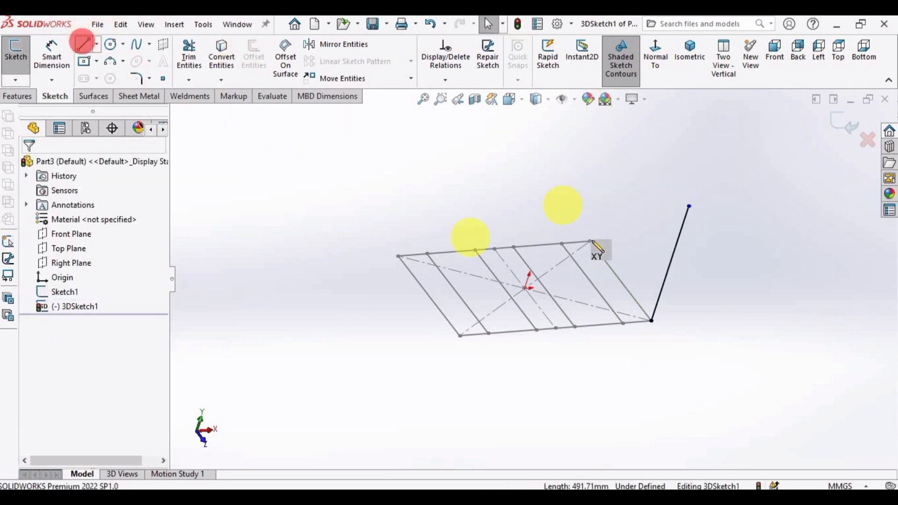
{"action": "left_click", "coordinate": [590, 241]}
{"action": "left_click", "coordinate": [622, 172]}
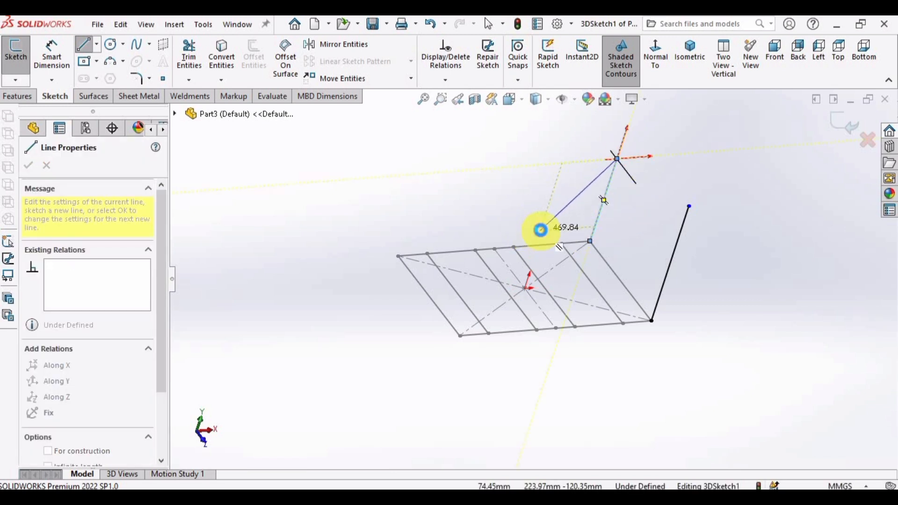
{"action": "key", "text": "Escape"}
- Make the two vertical lines parallel and equal in length
{"action": "scroll", "coordinate": [668, 260], "scroll_direction": "down", "scroll_amount": 2}
{"action": "left_click", "coordinate": [676, 217]}
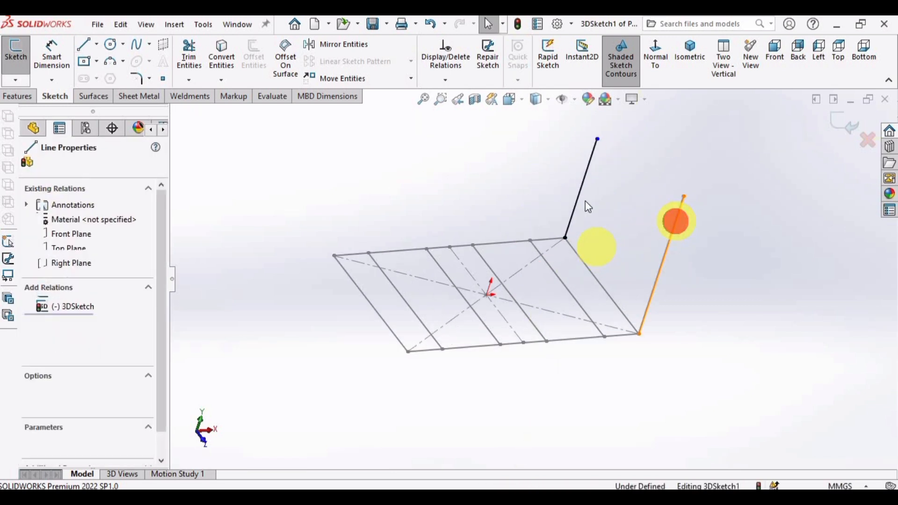
{"action": "left_click", "coordinate": [590, 171], "text": "ctrl"}
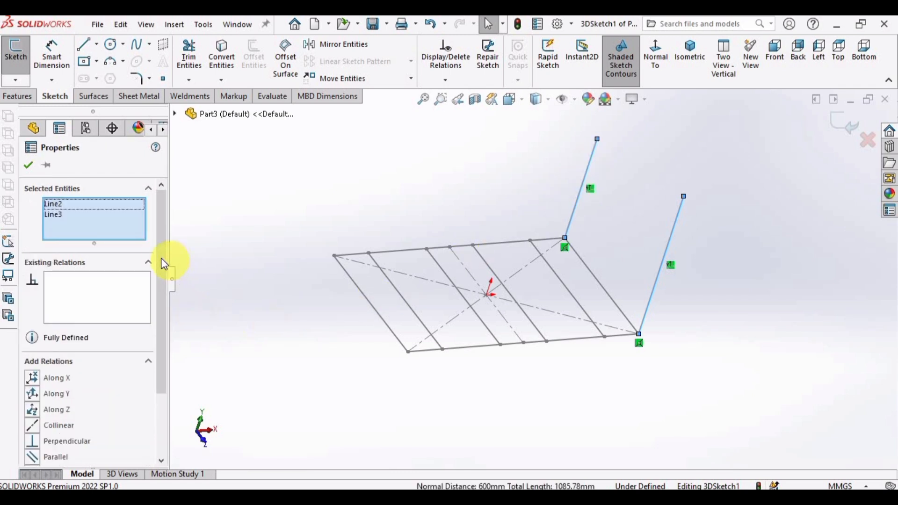
{"action": "left_click_drag", "start_coordinate": [160, 256], "coordinate": [164, 322]}
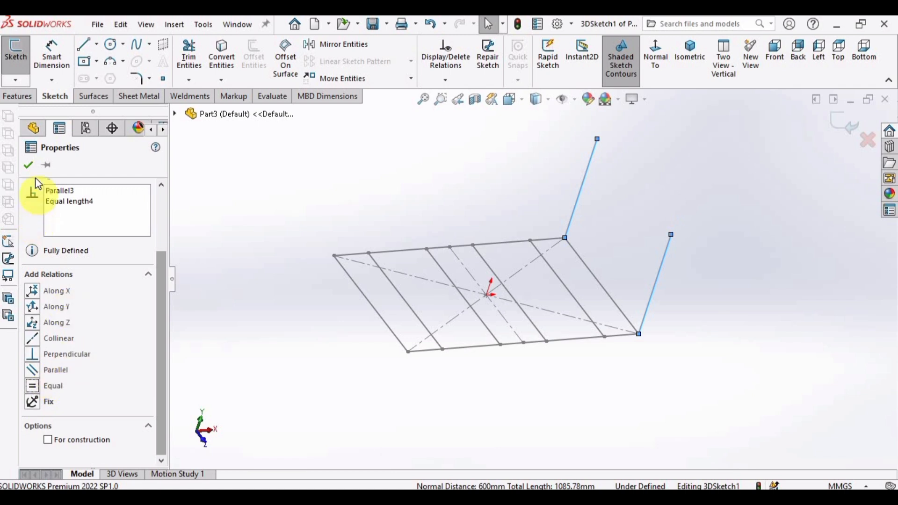
{"action": "left_click", "coordinate": [28, 166]}
- Connect the upper ends of the two uprights with a line and draw an X-direction line about 350 mm outward from the front upright's top
{"action": "left_click", "coordinate": [86, 46]}
{"action": "left_click", "coordinate": [597, 138]}
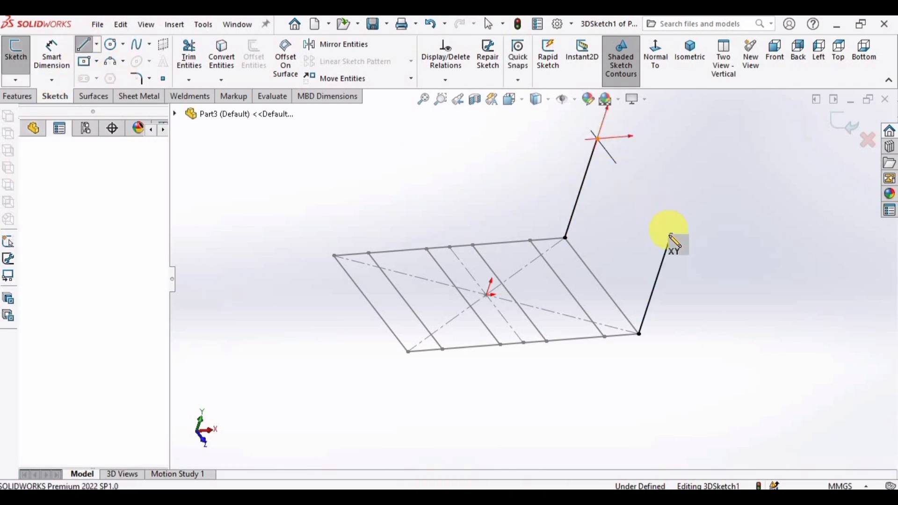
{"action": "left_click", "coordinate": [671, 235]}
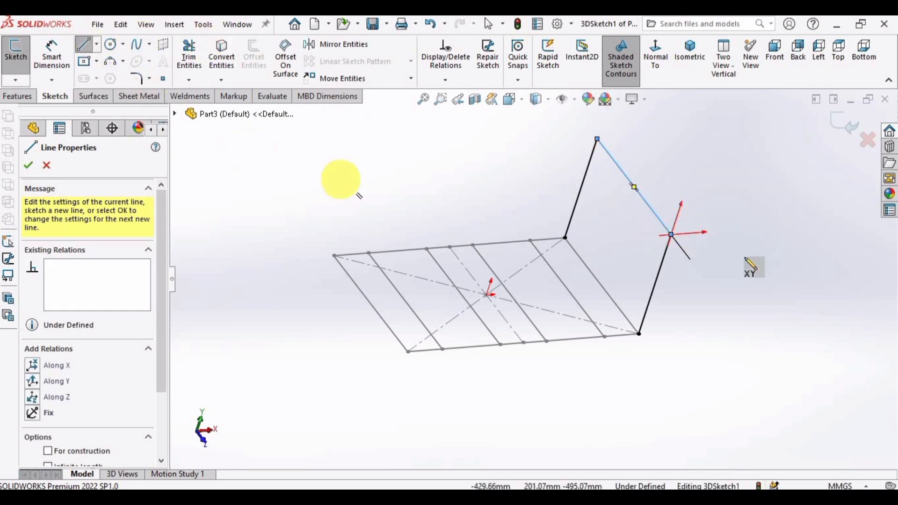
{"action": "left_click", "coordinate": [671, 235]}
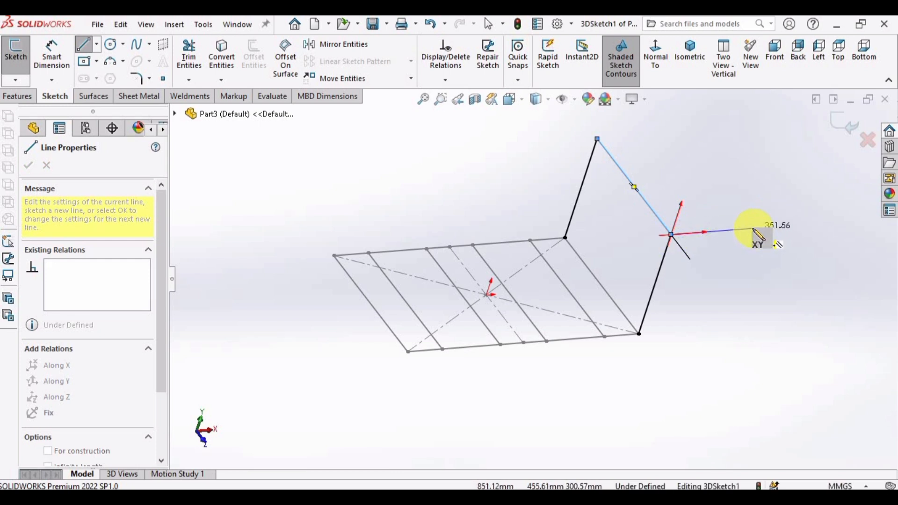
{"action": "left_click", "coordinate": [751, 229]}
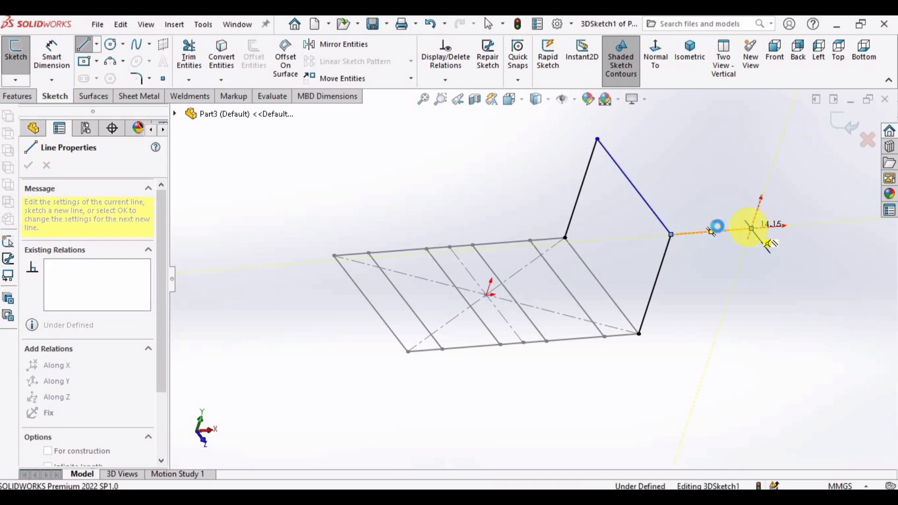
{"action": "key", "text": "Escape"}
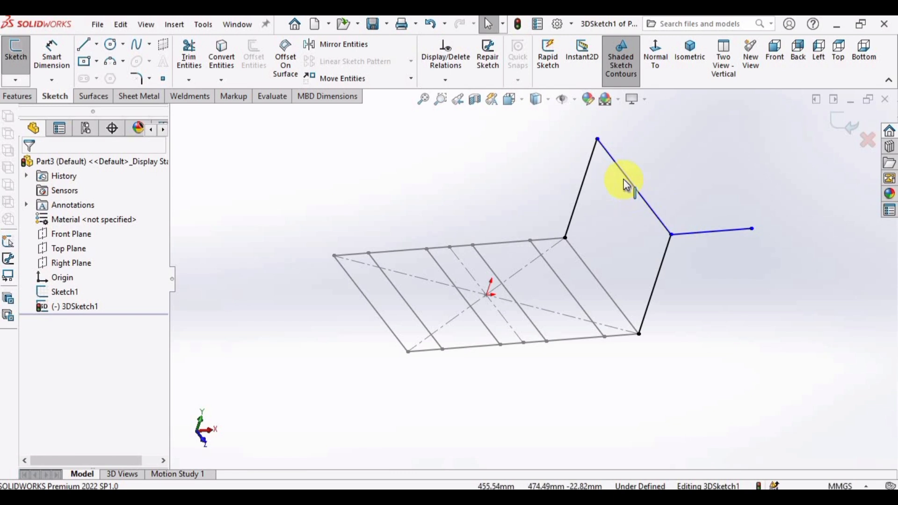
- Draw an X-direction line about 469 mm from the rear upright's top and join its end to the front line's end, closing the upper frame
{"action": "key", "text": "l"}
{"action": "left_click", "coordinate": [598, 139]}
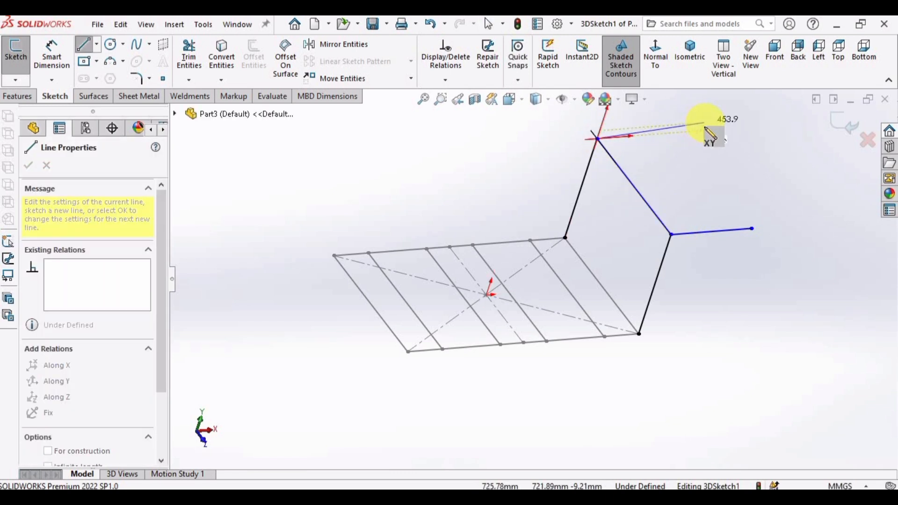
{"action": "left_click", "coordinate": [705, 130]}
{"action": "left_click", "coordinate": [752, 229]}
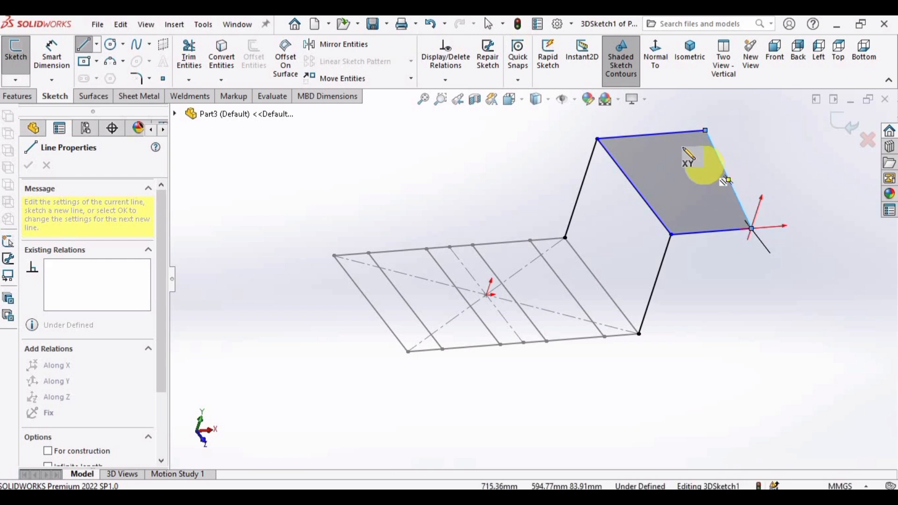
{"action": "key", "text": "Escape"}
- Make the upper frame's two X-direction lines parallel and equal in length, and exit the 3D sketch
{"action": "left_click", "coordinate": [681, 134]}
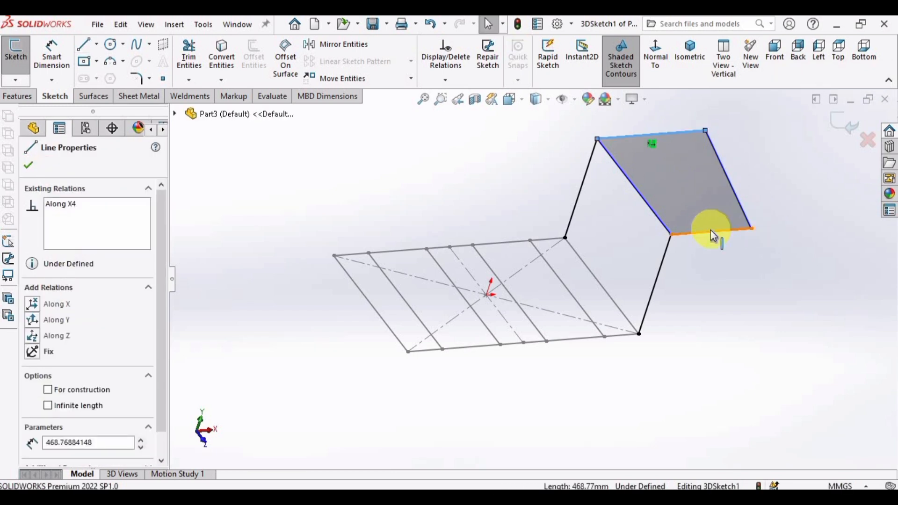
{"action": "left_click", "coordinate": [717, 231], "text": "ctrl"}
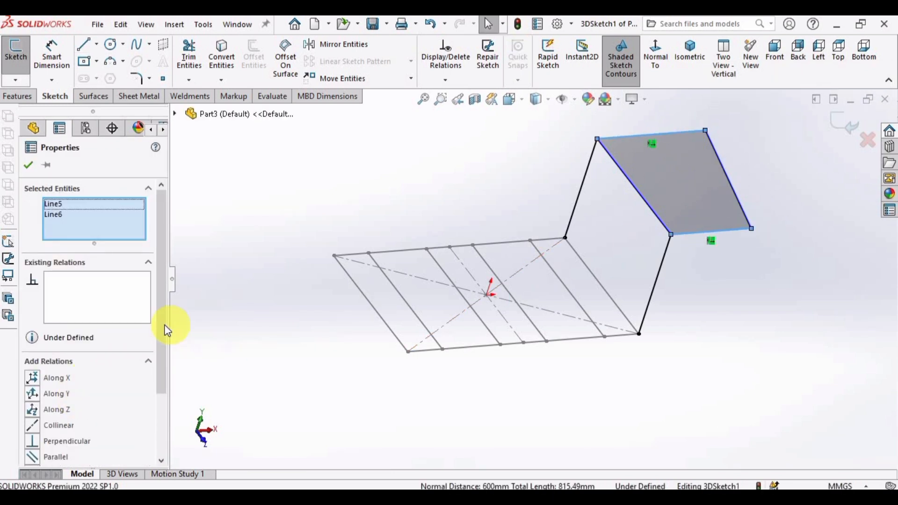
{"action": "left_click_drag", "start_coordinate": [162, 326], "coordinate": [159, 400]}
{"action": "left_click", "coordinate": [53, 373]}
{"action": "left_click", "coordinate": [55, 384]}
{"action": "left_click", "coordinate": [28, 165]}
{"action": "mouse_move", "coordinate": [510, 256]}
{"action": "middle_mouse_down"}
{"action": "mouse_move", "coordinate": [633, 260]}
{"action": "mouse_move", "coordinate": [559, 218]}
{"action": "mouse_move", "coordinate": [637, 250]}
{"action": "middle_mouse_up"}
{"action": "left_click", "coordinate": [844, 125]}
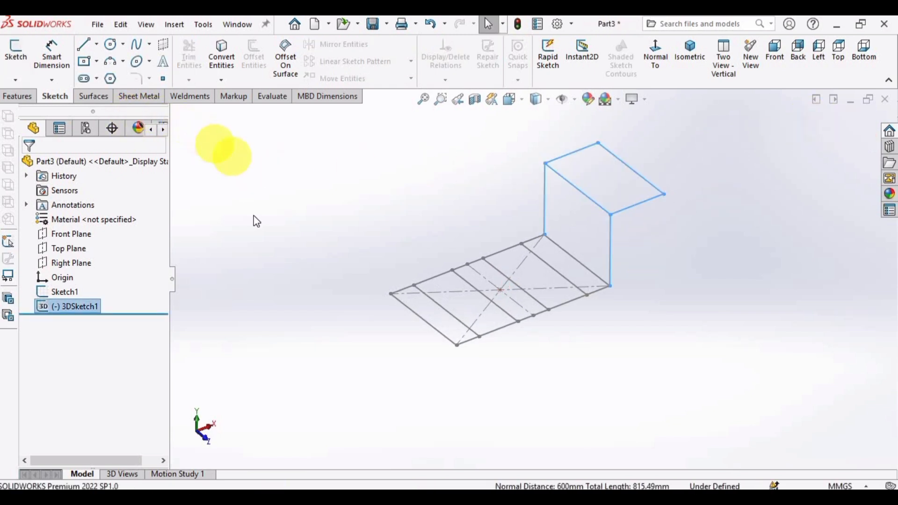
{"action": "left_click", "coordinate": [17, 80]}
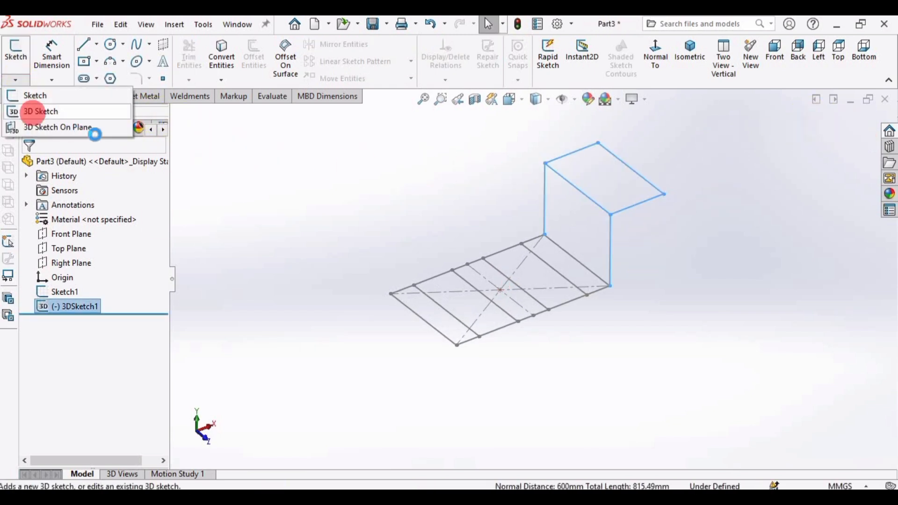
{"action": "left_click", "coordinate": [84, 45]}
{"action": "mouse_move", "coordinate": [421, 266]}
{"action": "middle_mouse_down"}
{"action": "mouse_move", "coordinate": [483, 346]}
{"action": "mouse_move", "coordinate": [541, 280]}
{"action": "mouse_move", "coordinate": [567, 287]}
{"action": "mouse_move", "coordinate": [587, 241]}
{"action": "mouse_move", "coordinate": [537, 314]}
{"action": "middle_mouse_up"}
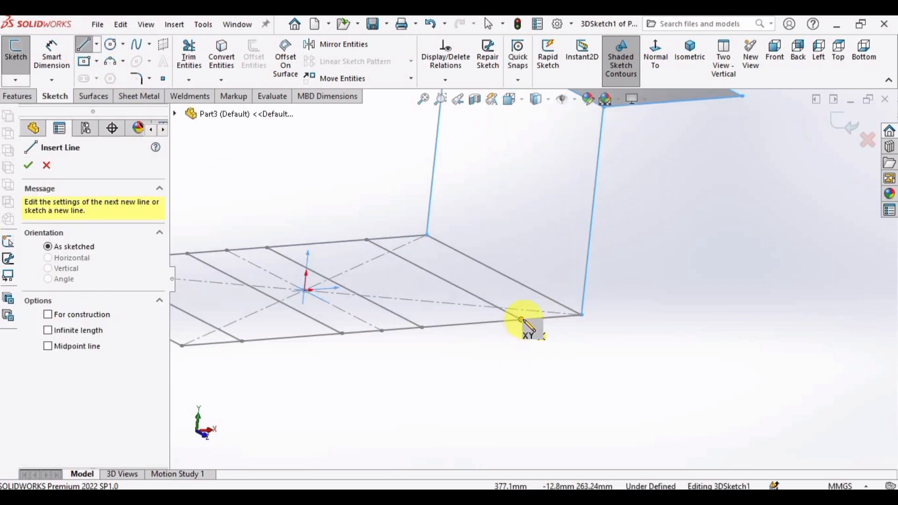
{"action": "left_click", "coordinate": [45, 166]}
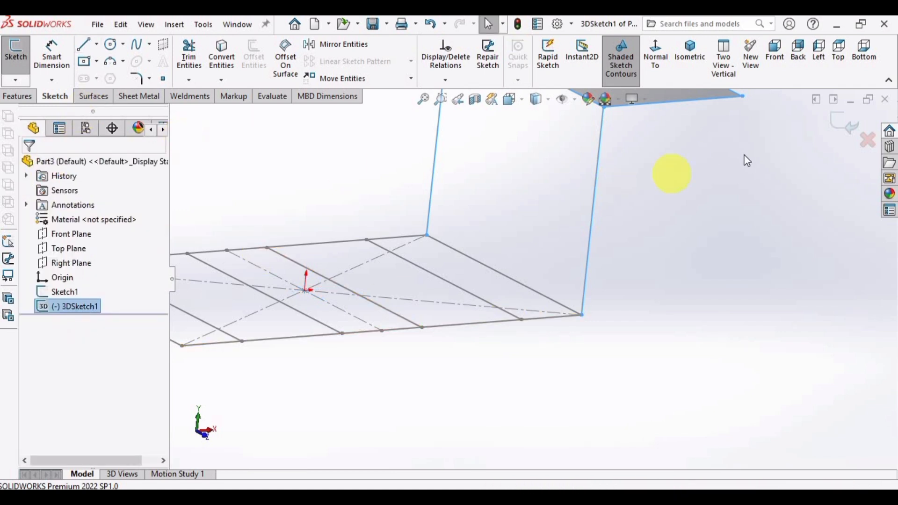
{"action": "left_click", "coordinate": [847, 132]}
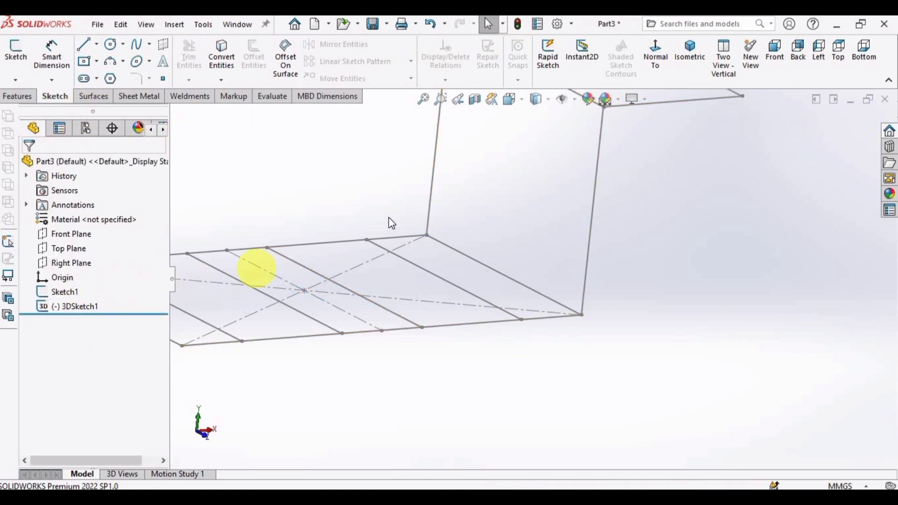
- Reopen the 3D sketch of the uprights and set the front upright's length to 500 mm
{"action": "key", "text": "f"}
{"action": "left_click", "coordinate": [91, 317]}
{"action": "left_click", "coordinate": [105, 275]}
{"action": "left_click", "coordinate": [51, 55]}
{"action": "left_click", "coordinate": [563, 206]}
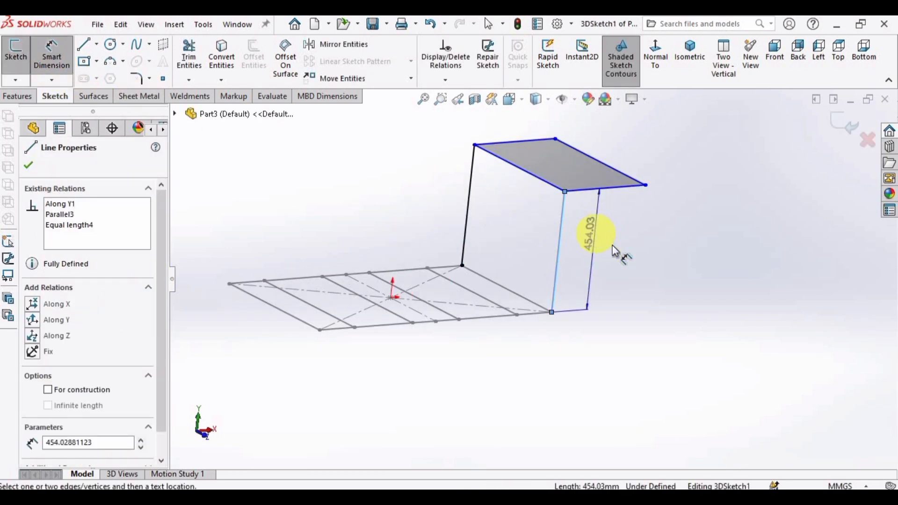
{"action": "left_click", "coordinate": [618, 301]}
{"action": "type", "text": "500"}
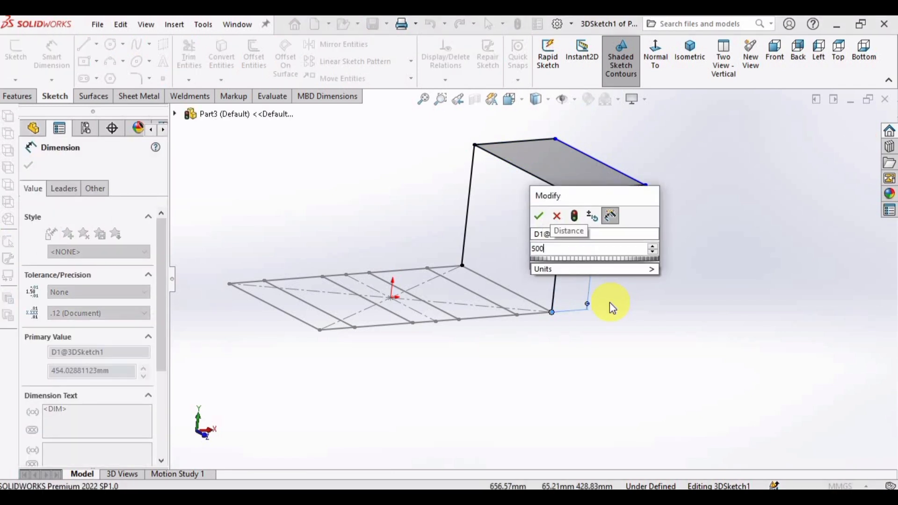
{"action": "key", "text": "Return"}
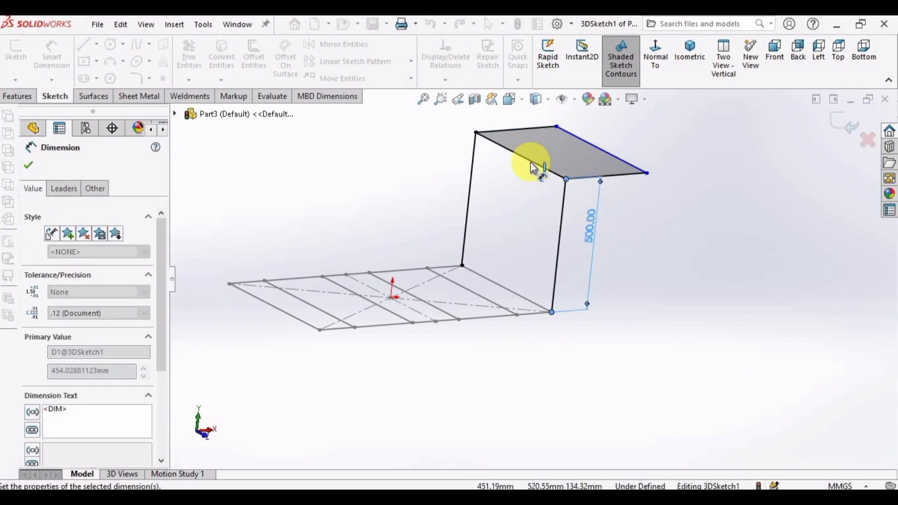
- Set the rear X-direction line of the upper frame to 200 mm and exit the 3D sketch
{"action": "left_click", "coordinate": [536, 152]}
{"action": "left_click", "coordinate": [513, 136]}
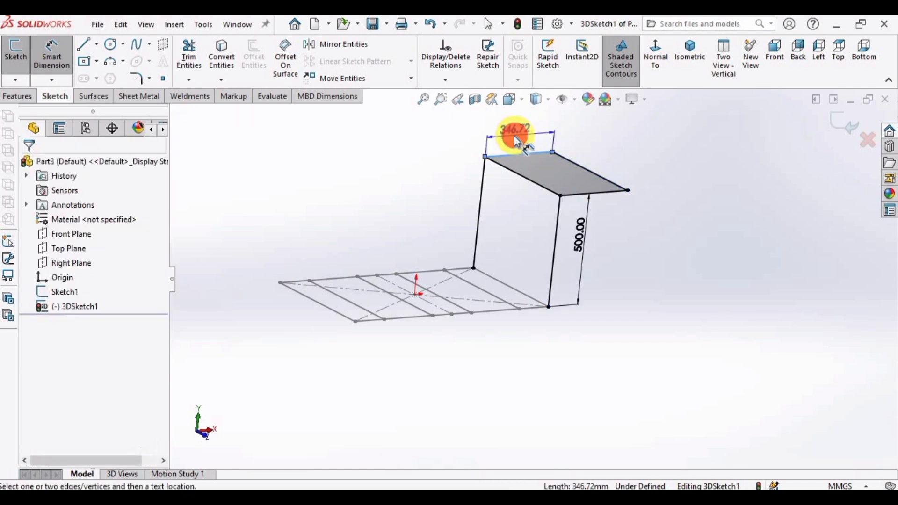
{"action": "key", "text": "Return"}
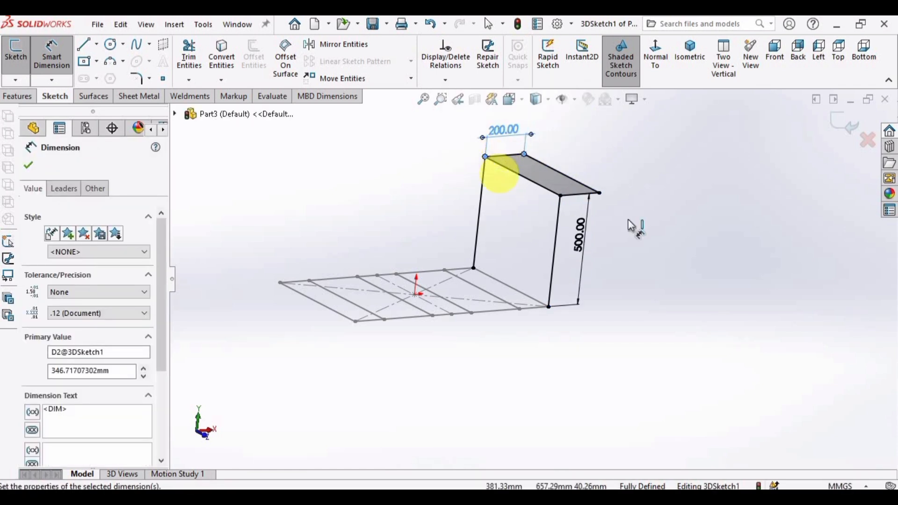
{"action": "left_click", "coordinate": [836, 121]}
- In a new 3D sketch, draw a diagonal brace from the nearest cross member's front end to the front upright, meeting it about 192 mm up
{"action": "left_click", "coordinate": [15, 51]}
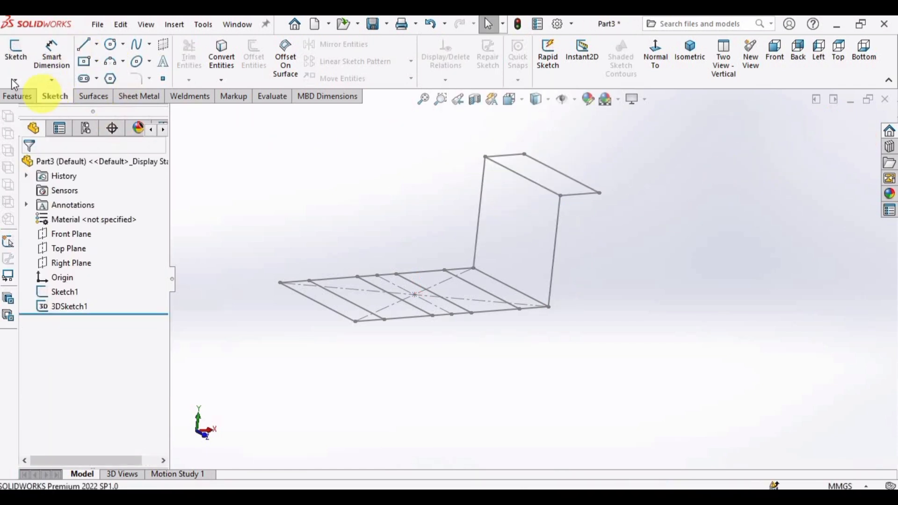
{"action": "left_click", "coordinate": [15, 79]}
{"action": "left_click", "coordinate": [43, 111]}
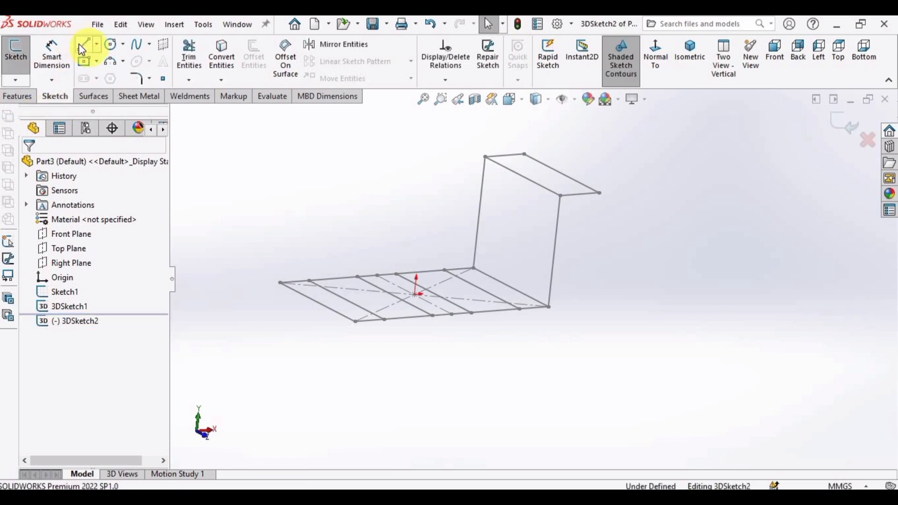
{"action": "left_click", "coordinate": [84, 47]}
{"action": "scroll", "coordinate": [527, 280], "scroll_direction": "down", "scroll_amount": 3}
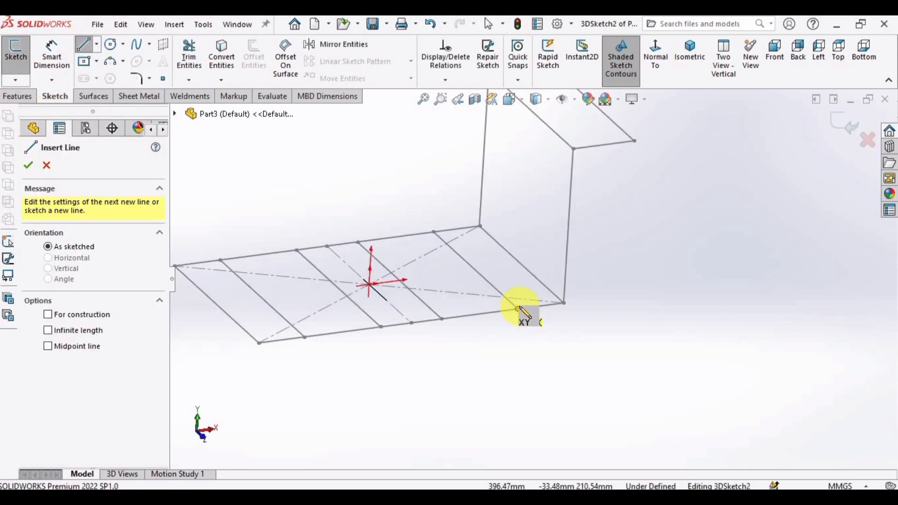
{"action": "left_click", "coordinate": [568, 243]}
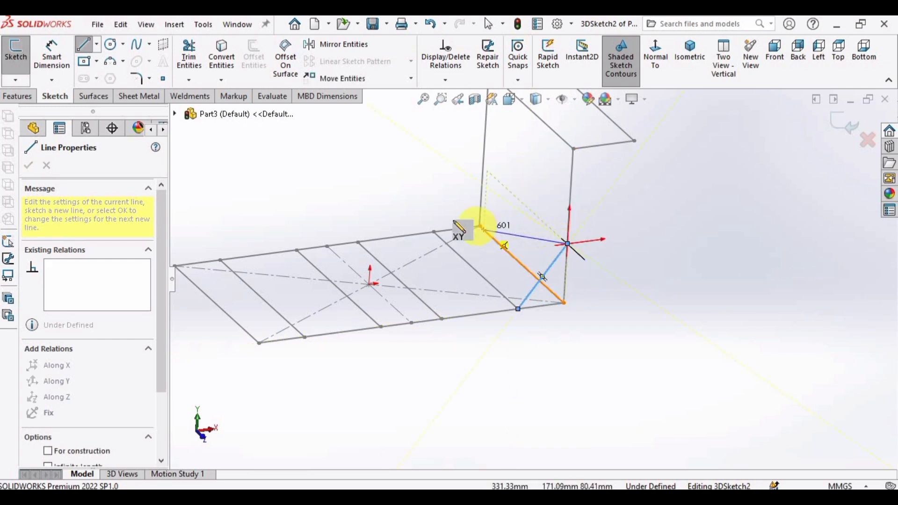
{"action": "key", "text": "Escape"}
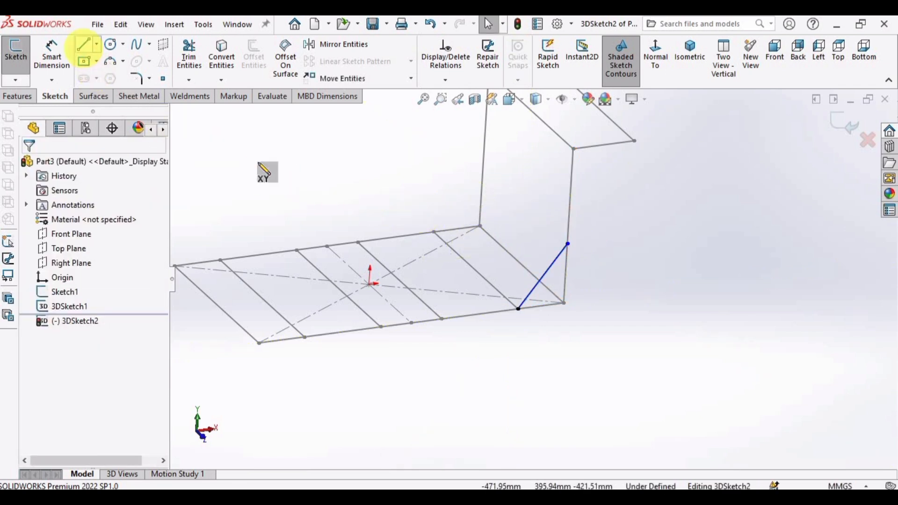
- Draw a matching brace from the same cross member's rear end to the rear upright, meeting it about 173 mm up
{"action": "left_click", "coordinate": [84, 45]}
{"action": "left_click", "coordinate": [434, 232]}
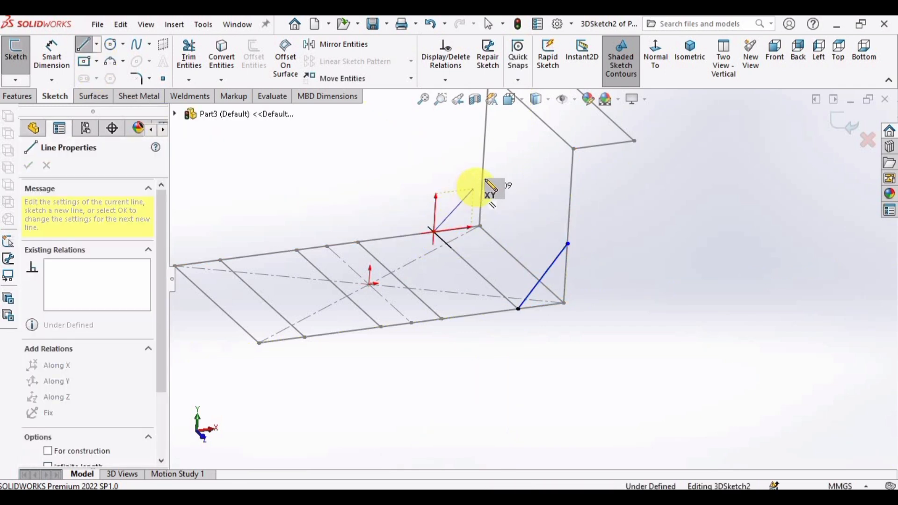
{"action": "left_click", "coordinate": [483, 173]}
{"action": "key", "text": "Escape"}
- Set the height of the front brace's upper end above the base corner to 150 mm
{"action": "left_click", "coordinate": [52, 54]}
{"action": "scroll", "coordinate": [551, 247], "scroll_direction": "down", "scroll_amount": 2}
{"action": "left_click", "coordinate": [563, 240]}
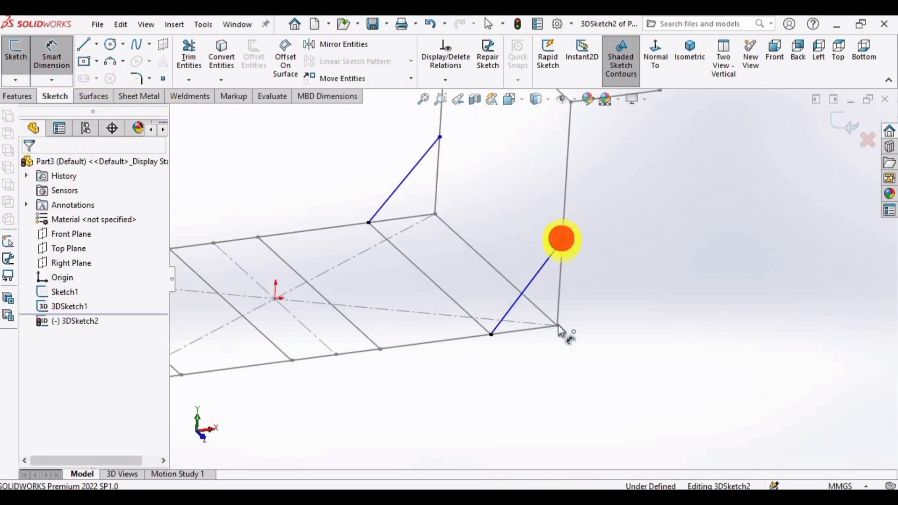
{"action": "left_click", "coordinate": [557, 326]}
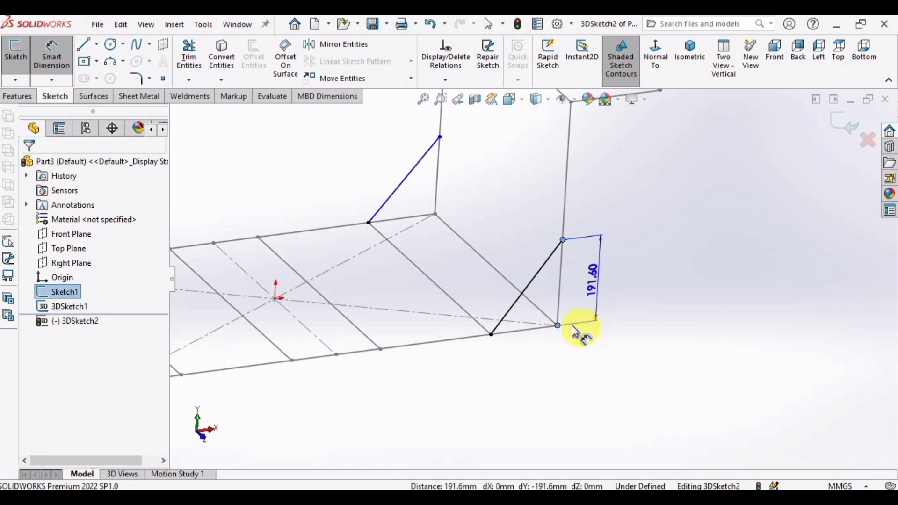
{"action": "left_click", "coordinate": [569, 327]}
{"action": "key", "text": "Return"}
- Set the height of the rear brace's upper end above the base corner to 150 mm
{"action": "left_click", "coordinate": [440, 137]}
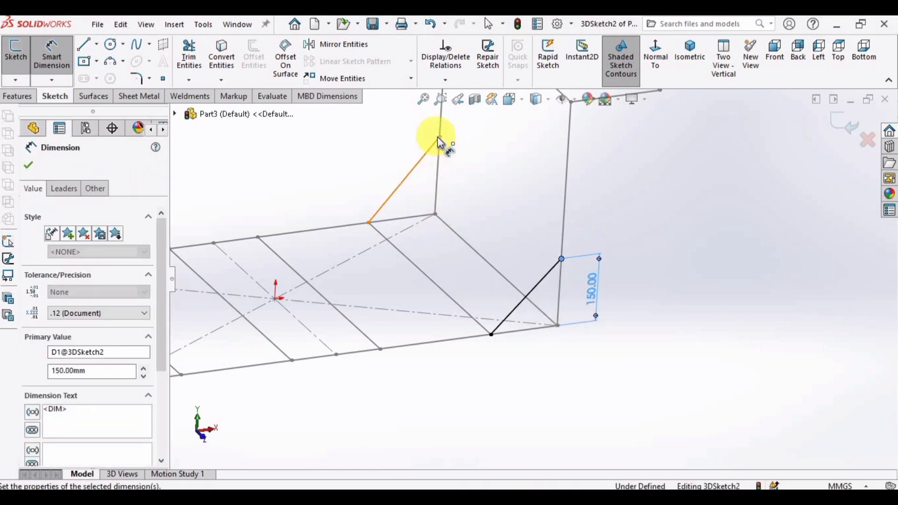
{"action": "left_click", "coordinate": [435, 214]}
{"action": "left_click", "coordinate": [475, 179]}
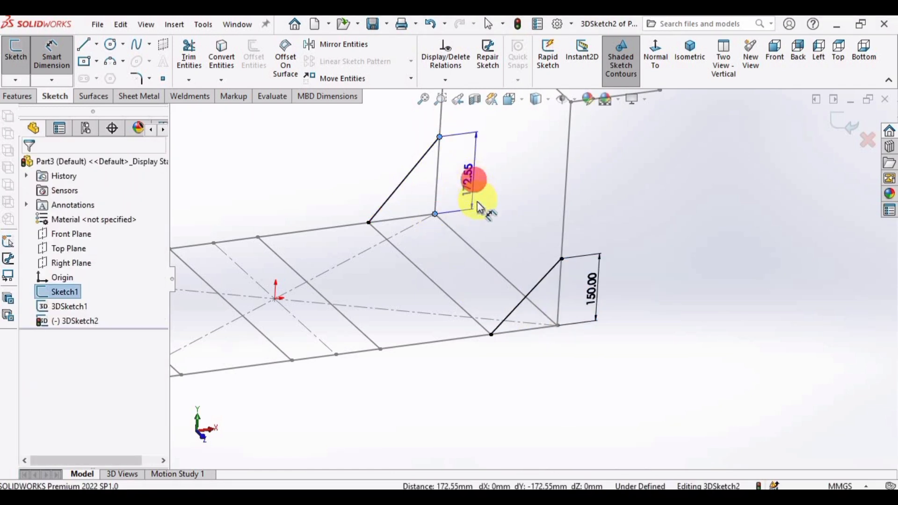
{"action": "type", "text": "150"}
{"action": "key", "text": "Return"}
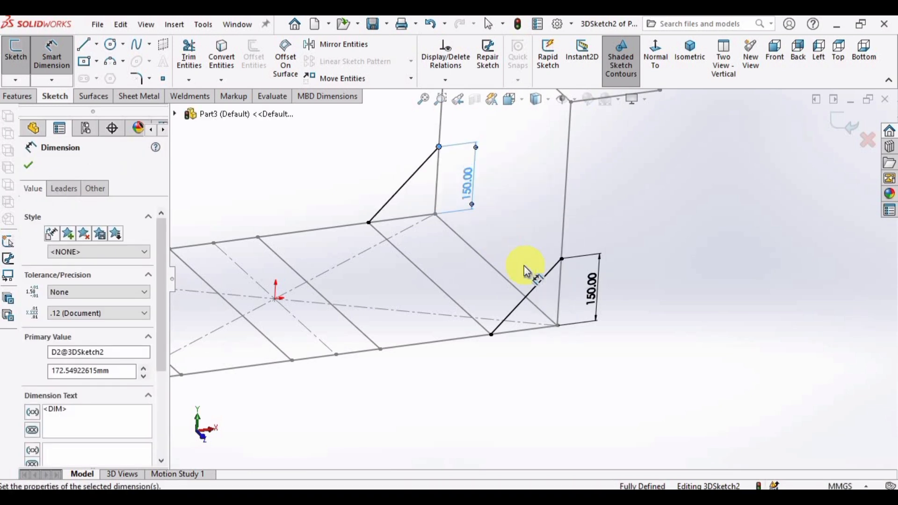
{"action": "scroll", "coordinate": [517, 285], "scroll_direction": "up", "scroll_amount": 5}
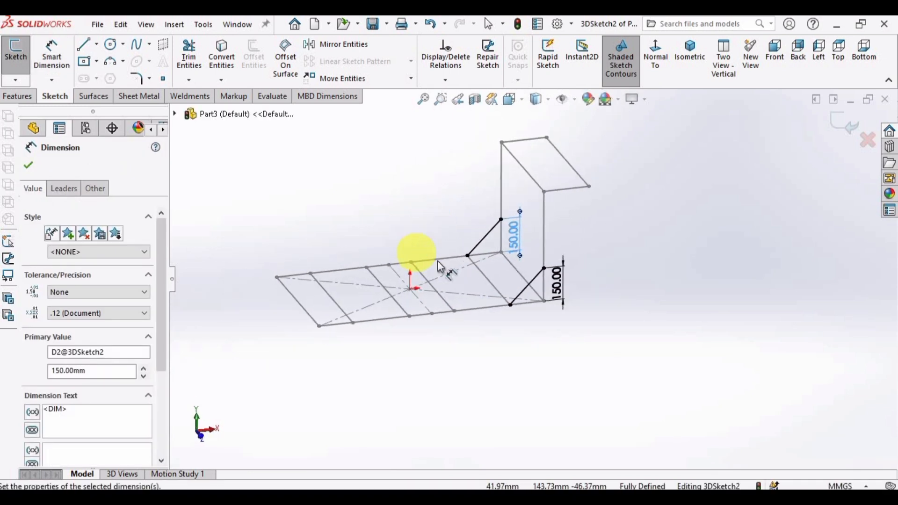
{"action": "left_click", "coordinate": [30, 168]}
- Draw a V of two lines below the base's front edge, with a first leg about 226 mm long and both ends on the edge
{"action": "scroll", "coordinate": [336, 320], "scroll_direction": "down", "scroll_amount": 3}
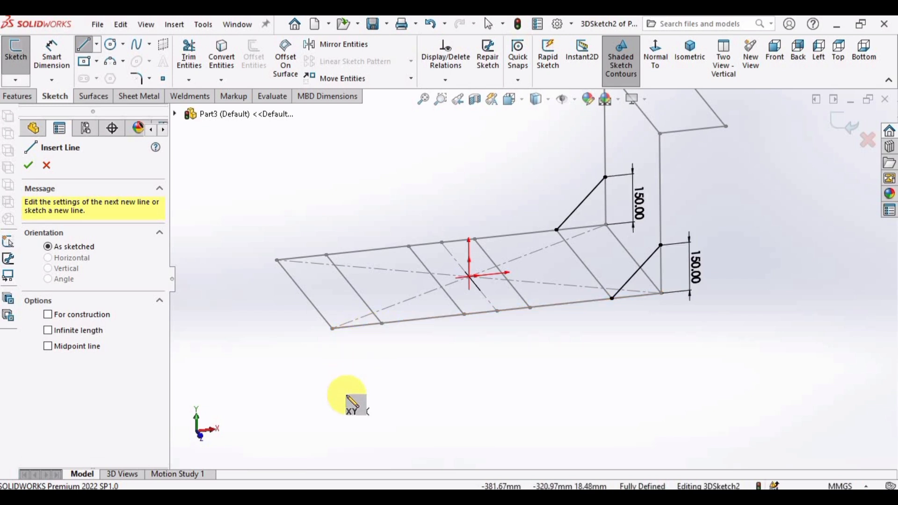
{"action": "scroll", "coordinate": [392, 356], "scroll_direction": "down", "scroll_amount": 1}
{"action": "left_click", "coordinate": [399, 305]}
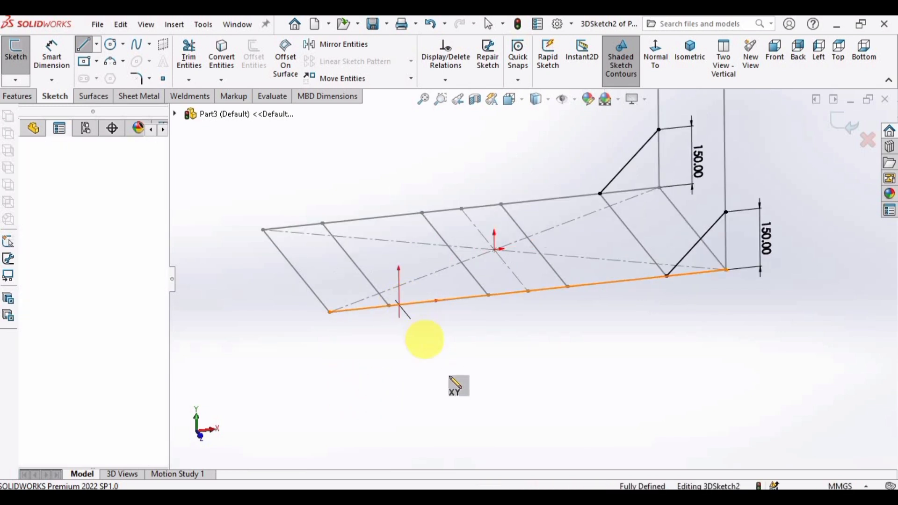
{"action": "left_click", "coordinate": [455, 367]}
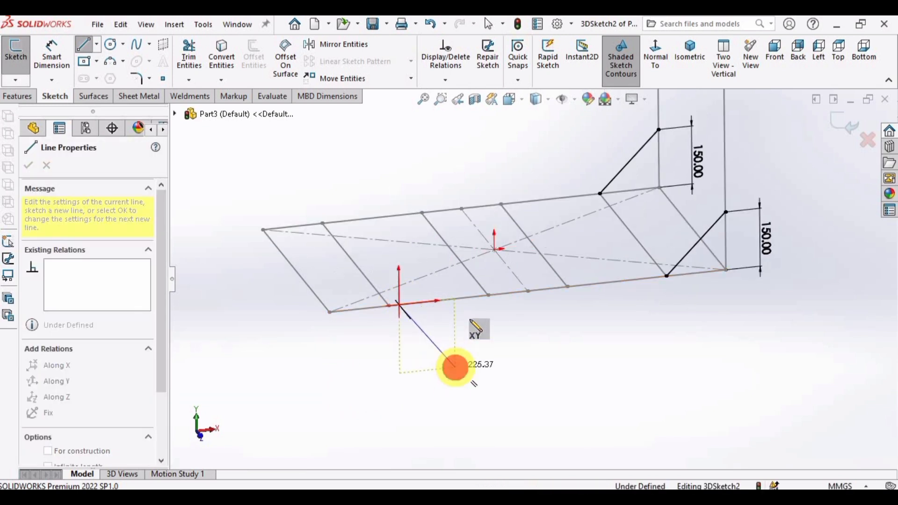
{"action": "left_click", "coordinate": [476, 296]}
{"action": "double_click", "coordinate": [484, 340]}
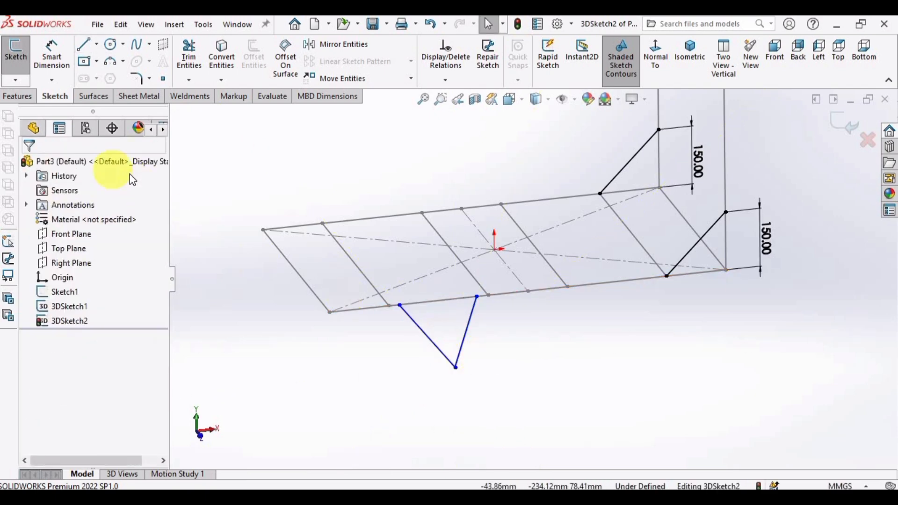
- Set the angle between the two legs of the V to 90°
{"action": "left_click", "coordinate": [52, 56]}
{"action": "middle_click_drag", "start_coordinate": [260, 257], "coordinate": [433, 316]}
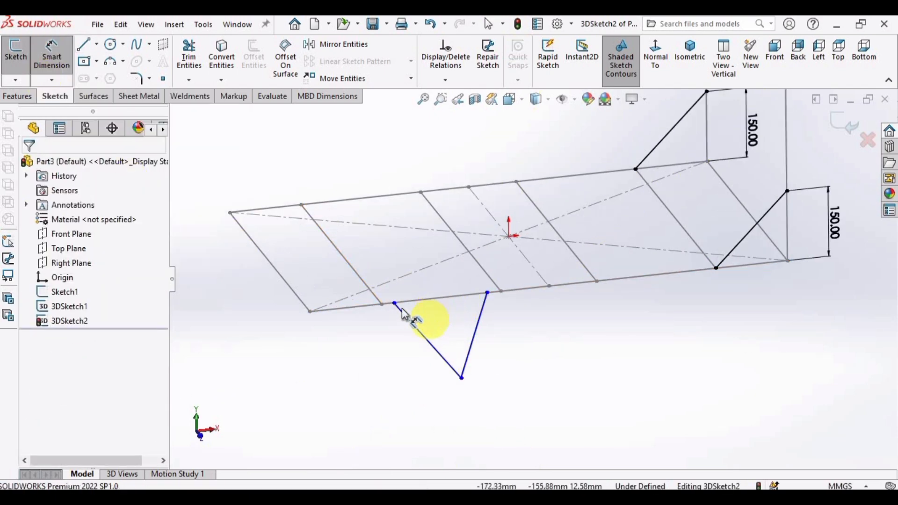
{"action": "left_click", "coordinate": [432, 349]}
{"action": "left_click", "coordinate": [473, 335]}
{"action": "left_click", "coordinate": [457, 348]}
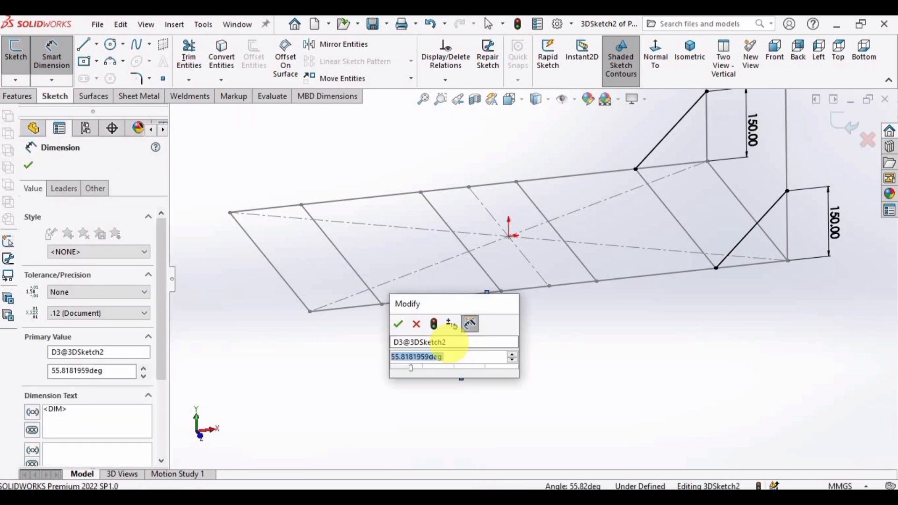
{"action": "key", "text": "Return"}
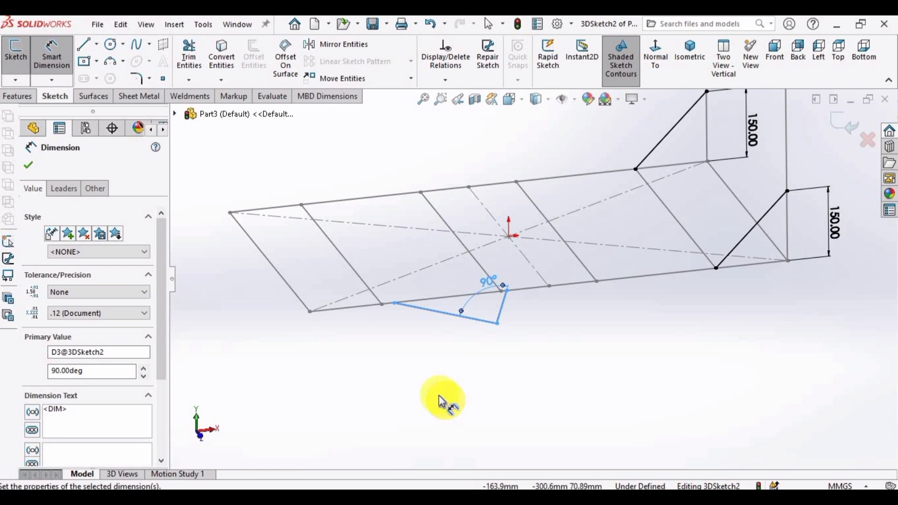
{"action": "left_click", "coordinate": [421, 390]}
- Make the two legs of the V equal in length
{"action": "key", "text": "Escape"}
{"action": "left_click", "coordinate": [441, 313]}
{"action": "left_click", "coordinate": [503, 305], "text": "ctrl"}
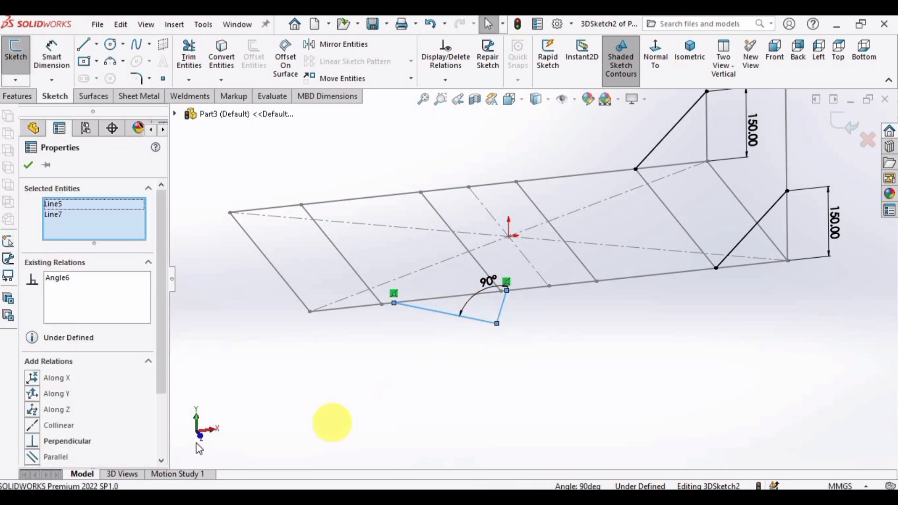
{"action": "left_click_drag", "start_coordinate": [165, 324], "coordinate": [150, 391]}
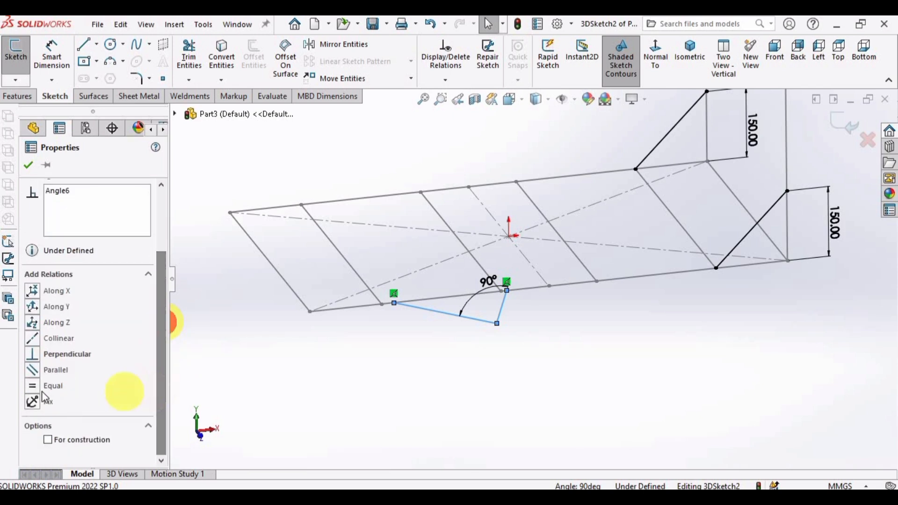
{"action": "left_click", "coordinate": [53, 386]}
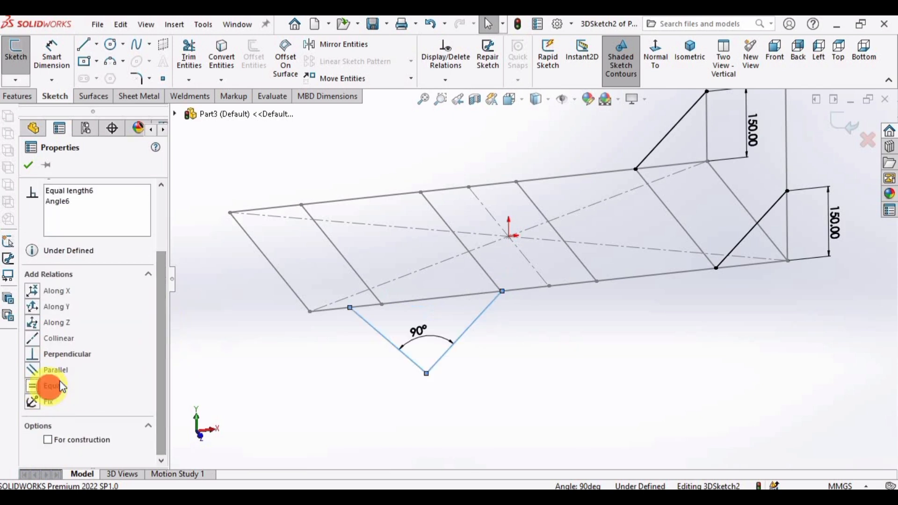
{"action": "left_click", "coordinate": [28, 165]}
- Set the distance from the base's front corner opposite the uprights to the V's nearest end to 75 mm
{"action": "left_click", "coordinate": [51, 52]}
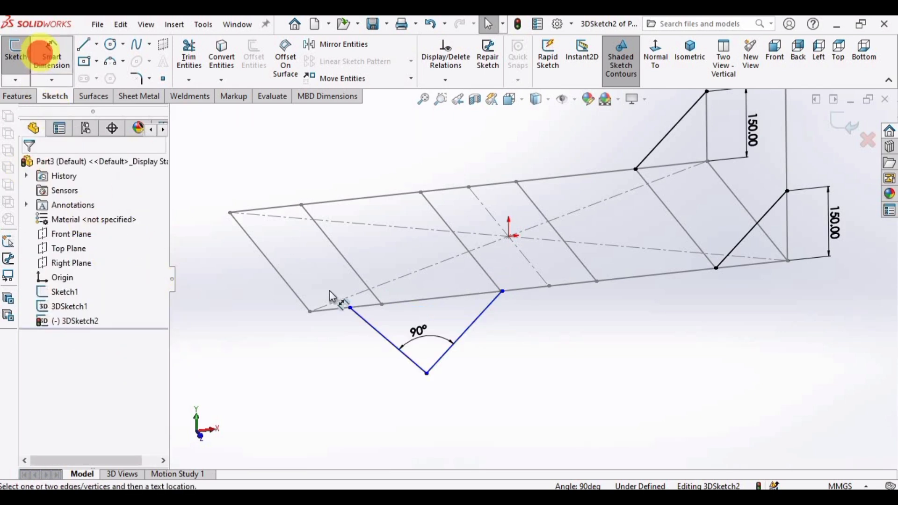
{"action": "left_click", "coordinate": [310, 311]}
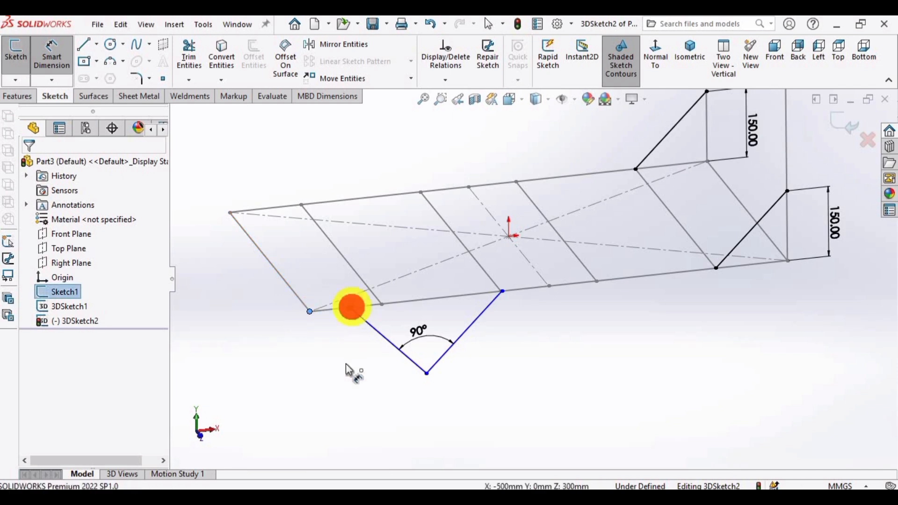
{"action": "left_click", "coordinate": [350, 308]}
{"action": "left_click", "coordinate": [344, 377]}
{"action": "type", "text": "75"}
{"action": "key", "text": "Return"}
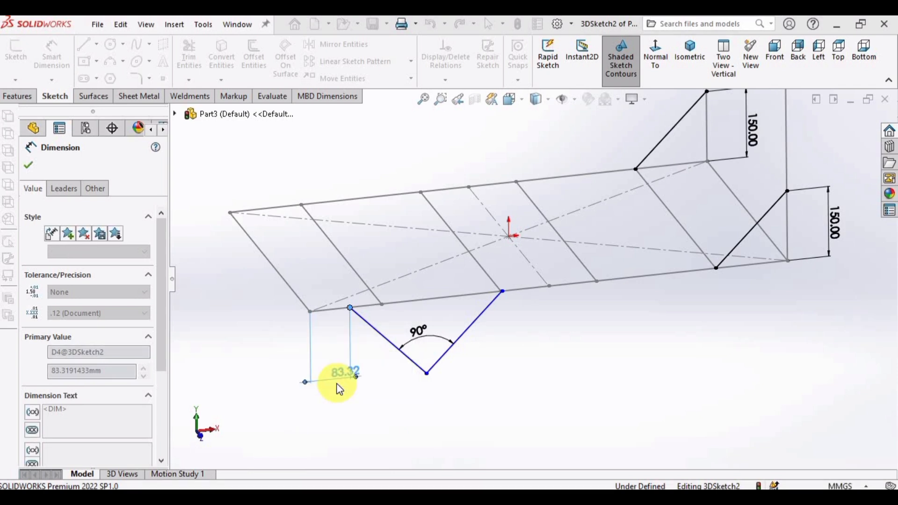
- Set the distance from the V's lower vertex to the base's front edge to 100 mm
{"action": "scroll", "coordinate": [374, 388], "scroll_direction": "down", "scroll_amount": 1}
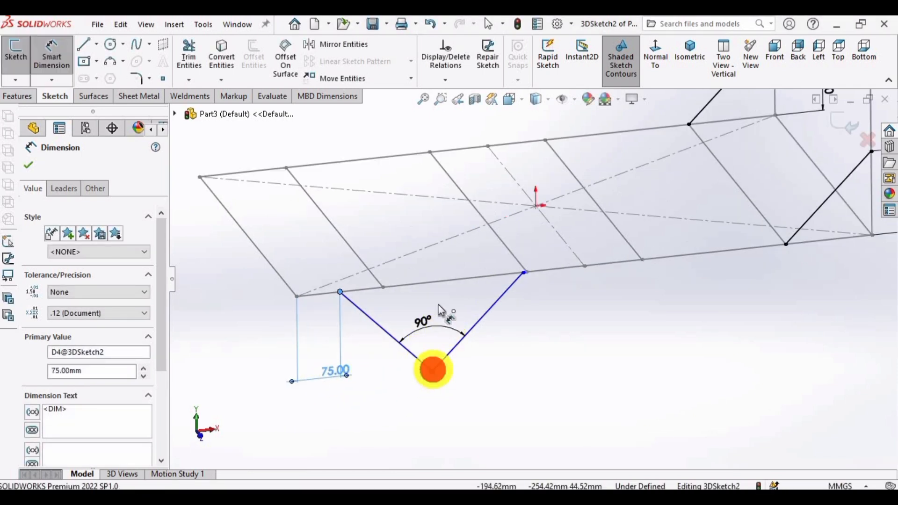
{"action": "left_click", "coordinate": [450, 280]}
{"action": "left_click", "coordinate": [545, 360]}
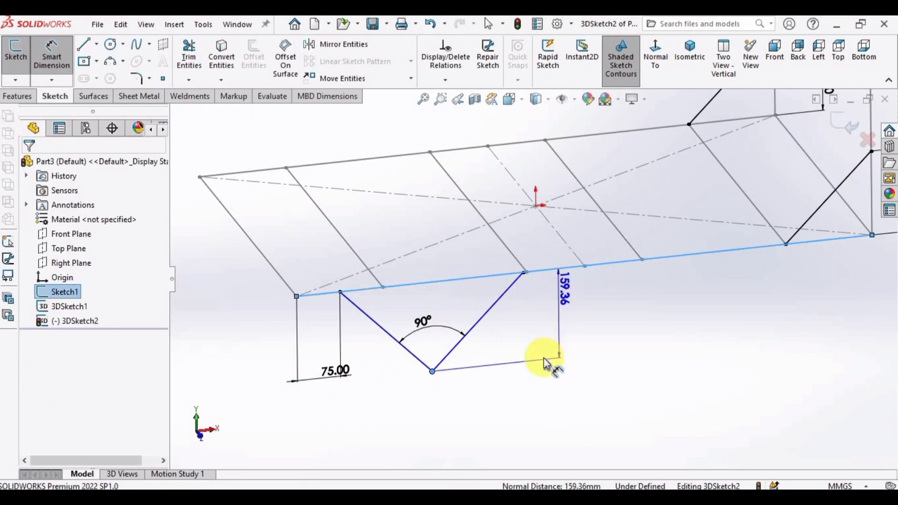
{"action": "left_click", "coordinate": [543, 358]}
{"action": "type", "text": "100"}
{"action": "key", "text": "Return"}
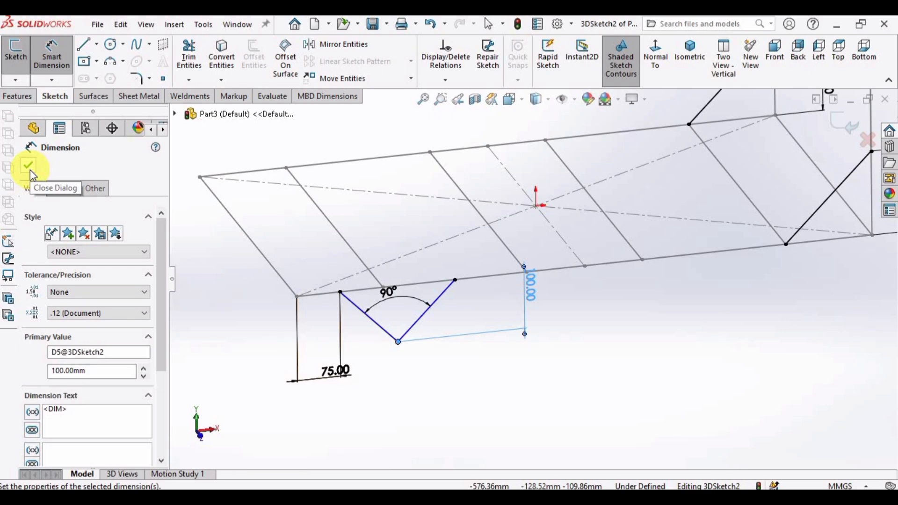
{"action": "left_click", "coordinate": [30, 170]}
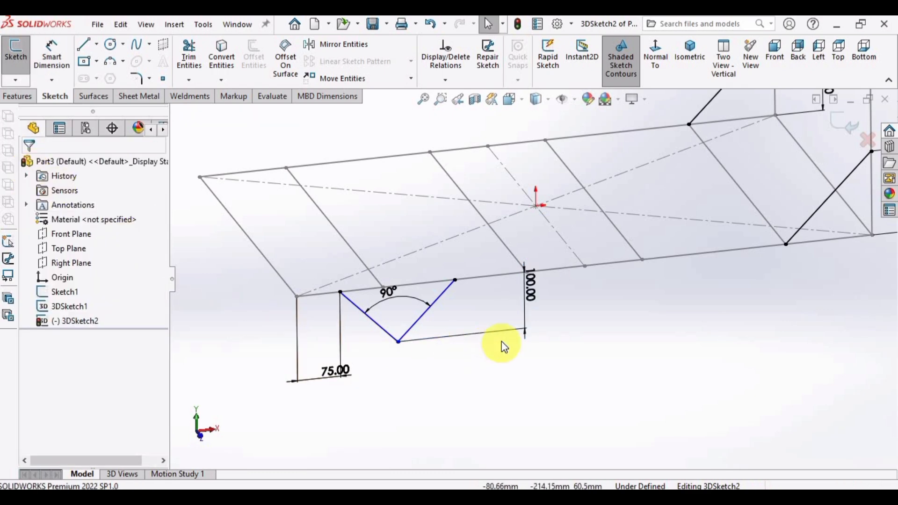
{"action": "scroll", "coordinate": [501, 341], "scroll_direction": "up", "scroll_amount": 2}
{"action": "mouse_move", "coordinate": [475, 309]}
{"action": "middle_mouse_down"}
{"action": "mouse_move", "coordinate": [402, 301]}
{"action": "mouse_move", "coordinate": [489, 333]}
{"action": "mouse_move", "coordinate": [601, 291]}
{"action": "middle_mouse_up"}
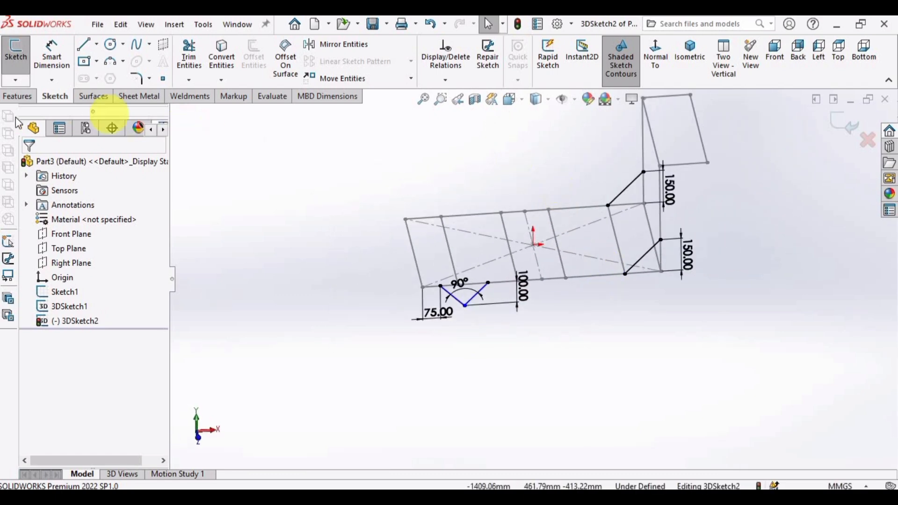
- Close the 3D sketch and start a structural member using the iso standard, angle iron type, size 20 x 20 x 3
{"action": "left_click", "coordinate": [841, 123]}
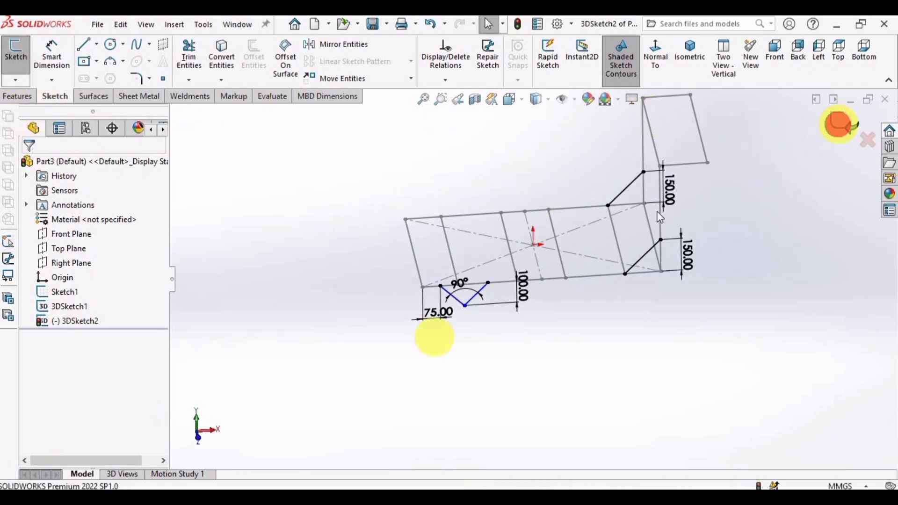
{"action": "left_click", "coordinate": [190, 97]}
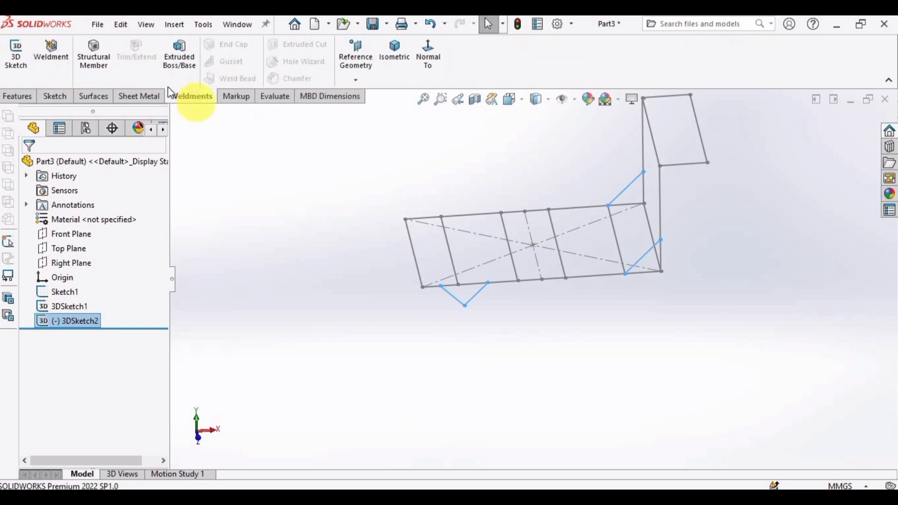
{"action": "left_click", "coordinate": [94, 55]}
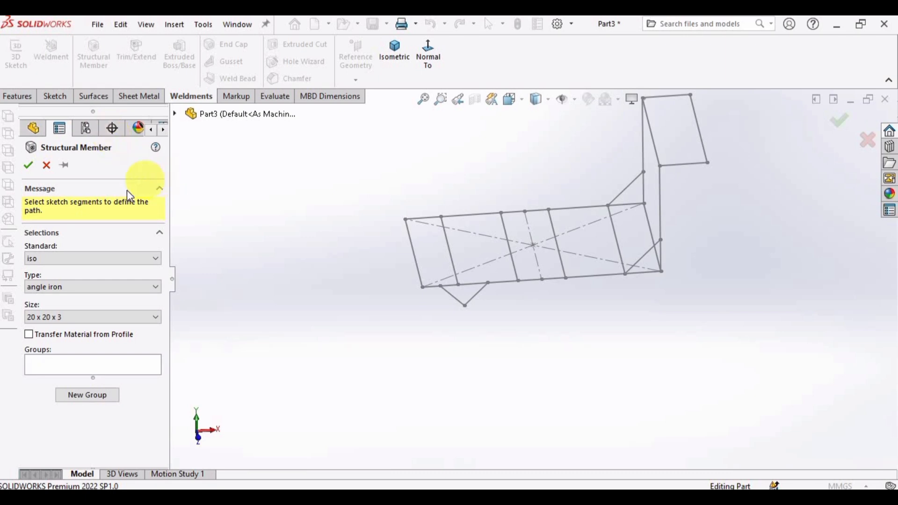
{"action": "left_click", "coordinate": [105, 258]}
{"action": "left_click", "coordinate": [30, 329]}
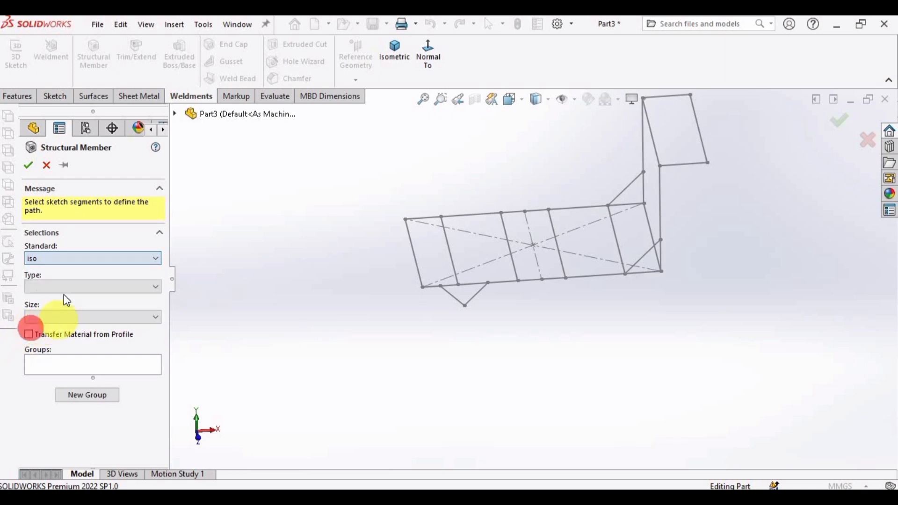
{"action": "left_click", "coordinate": [80, 286]}
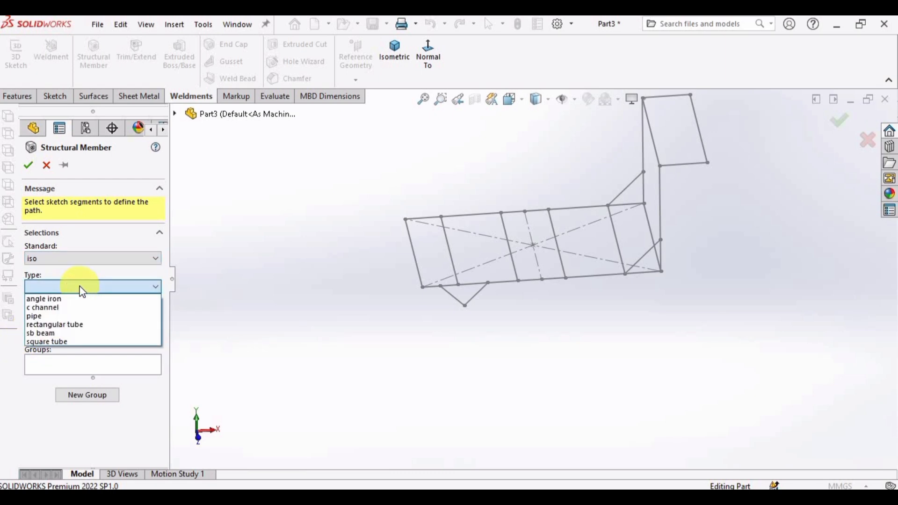
{"action": "left_click", "coordinate": [47, 298]}
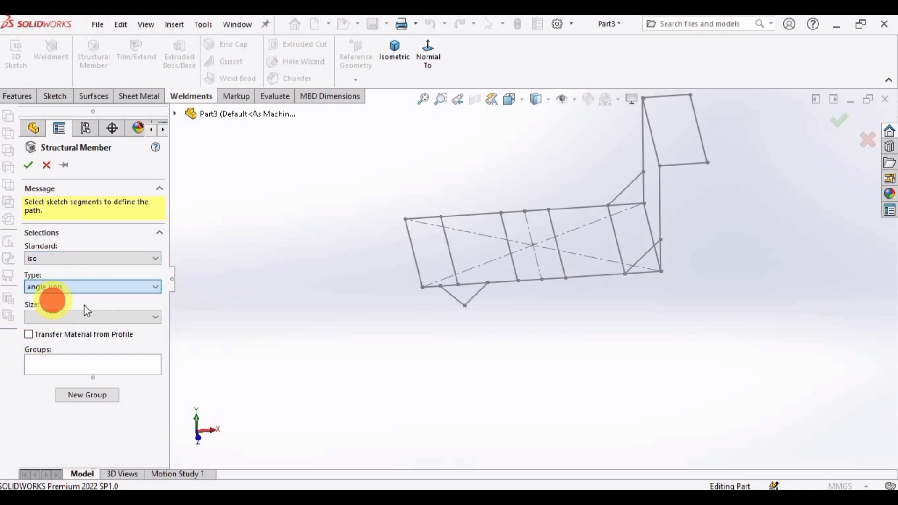
{"action": "left_click", "coordinate": [106, 317]}
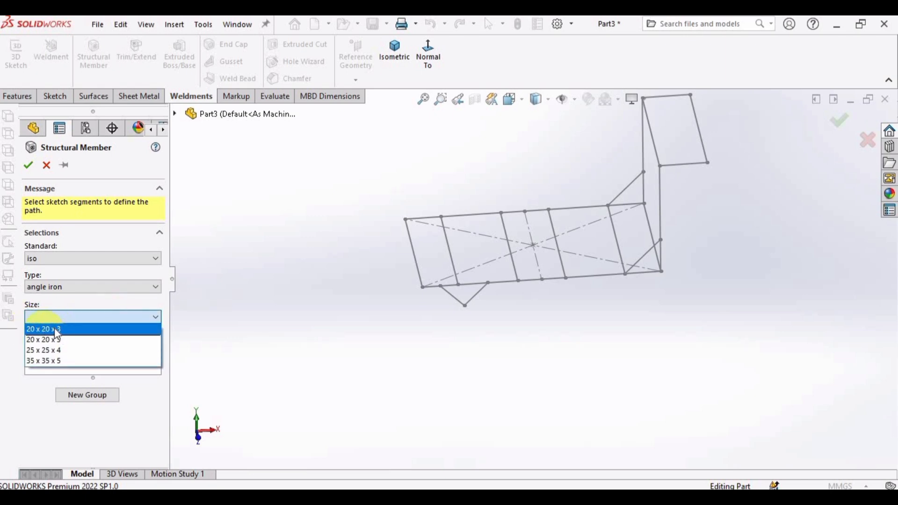
{"action": "left_click", "coordinate": [54, 328]}
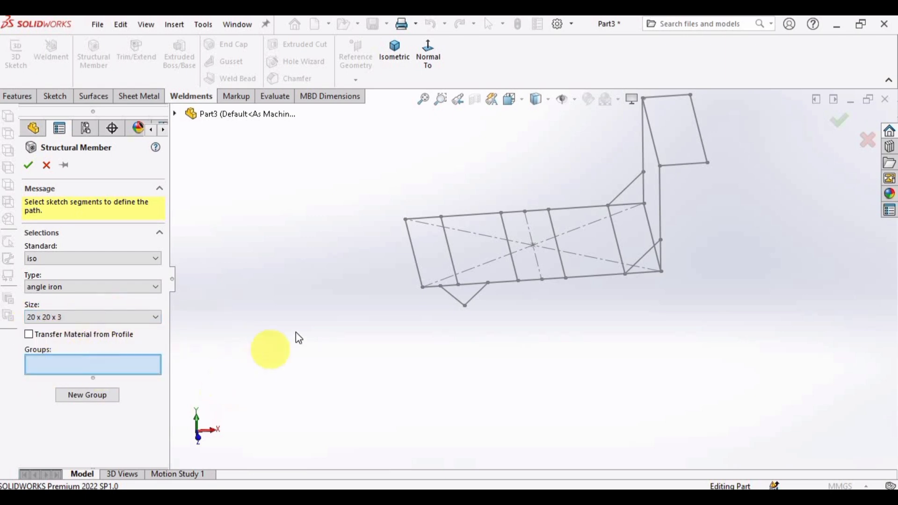
- Select the base rectangle's short side opposite the uprights as the first path segment of the structural member
{"action": "scroll", "coordinate": [574, 248], "scroll_direction": "down", "scroll_amount": 2}
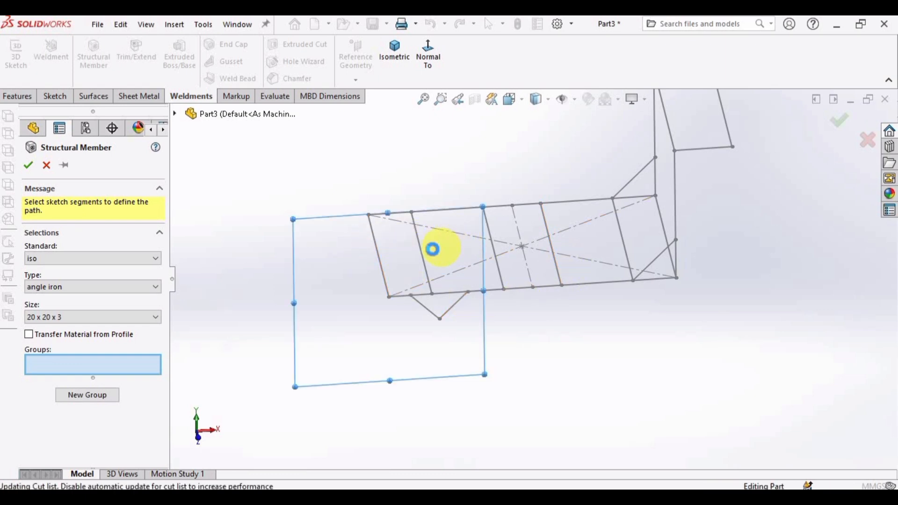
{"action": "left_click", "coordinate": [418, 252]}
{"action": "scroll", "coordinate": [400, 251], "scroll_direction": "down", "scroll_amount": 4}
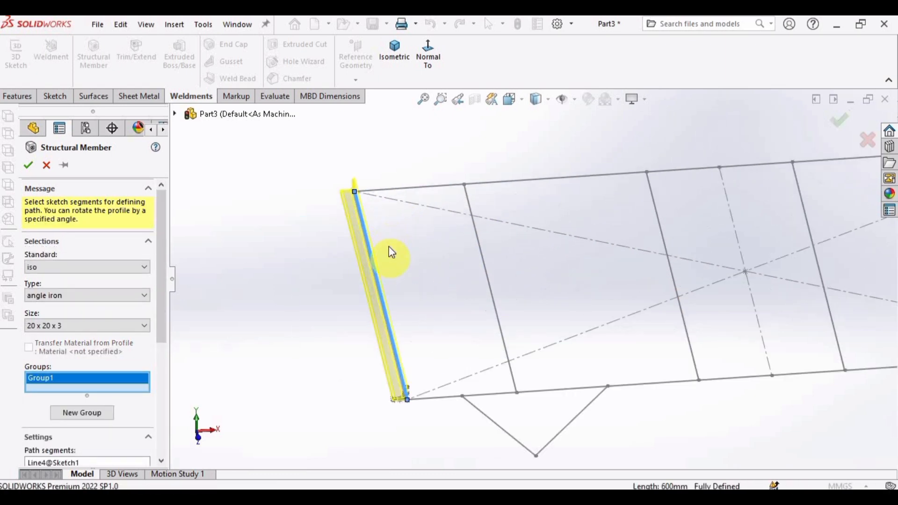
- Try mirroring the angle iron profile about its horizontal axis
{"action": "left_click_drag", "start_coordinate": [161, 255], "coordinate": [154, 323]}
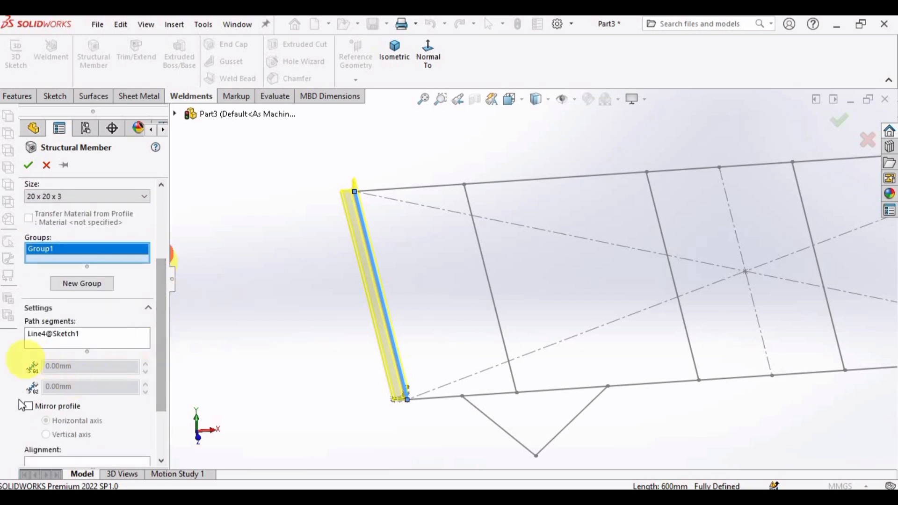
{"action": "left_click", "coordinate": [29, 405]}
{"action": "scroll", "coordinate": [417, 330], "scroll_direction": "down", "scroll_amount": 2}
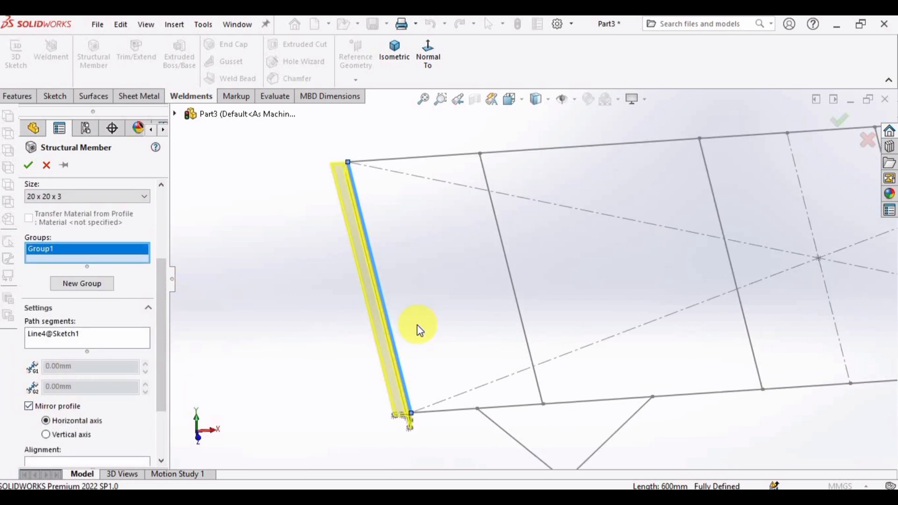
{"action": "scroll", "coordinate": [451, 193], "scroll_direction": "up", "scroll_amount": 2}
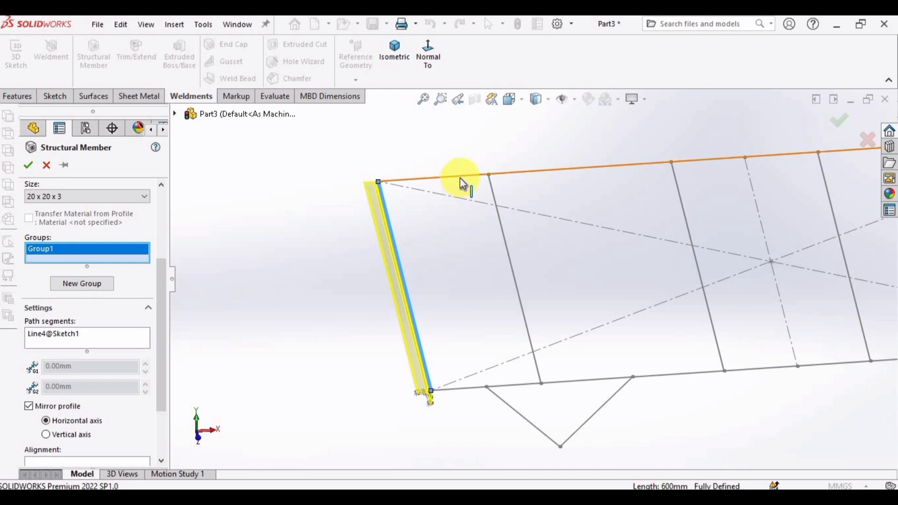
{"action": "left_click", "coordinate": [459, 178]}
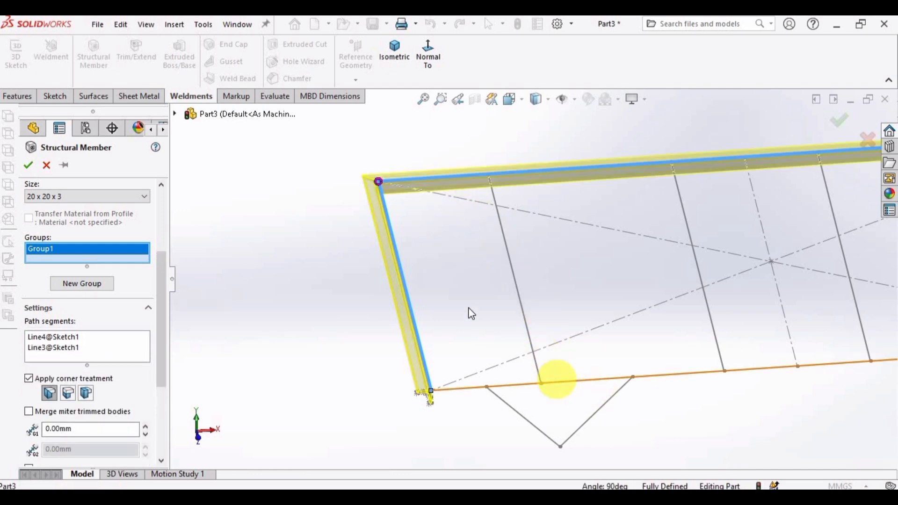
{"action": "mouse_move", "coordinate": [470, 299]}
{"action": "middle_mouse_down"}
{"action": "mouse_move", "coordinate": [501, 290]}
{"action": "mouse_move", "coordinate": [463, 296]}
{"action": "middle_mouse_up"}
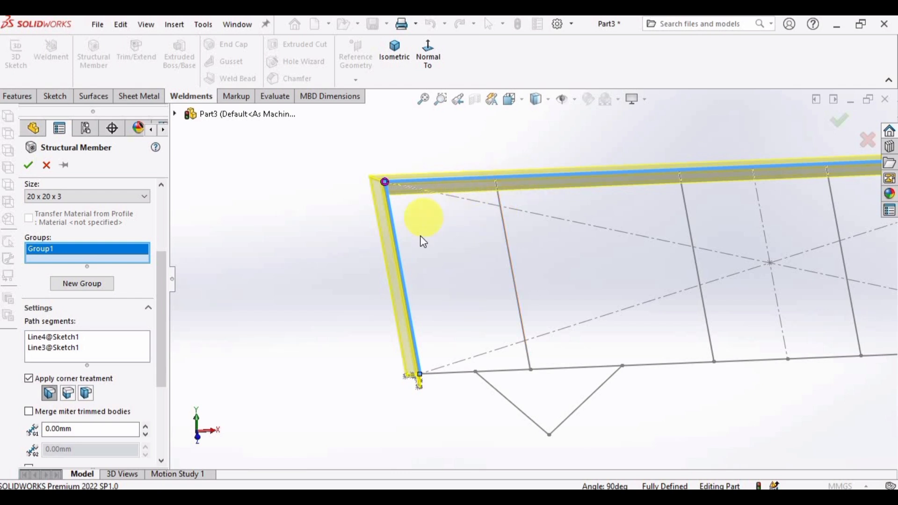
{"action": "left_click", "coordinate": [126, 353]}
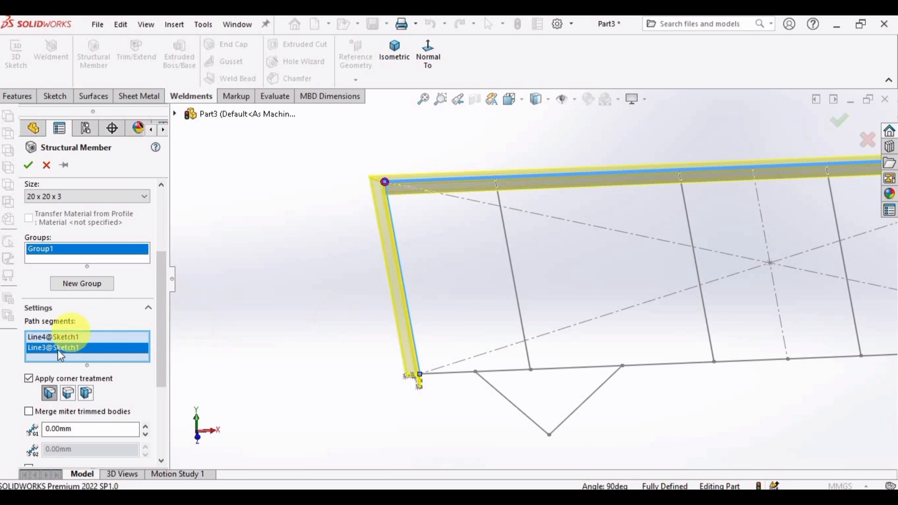
{"action": "key", "text": "Delete"}
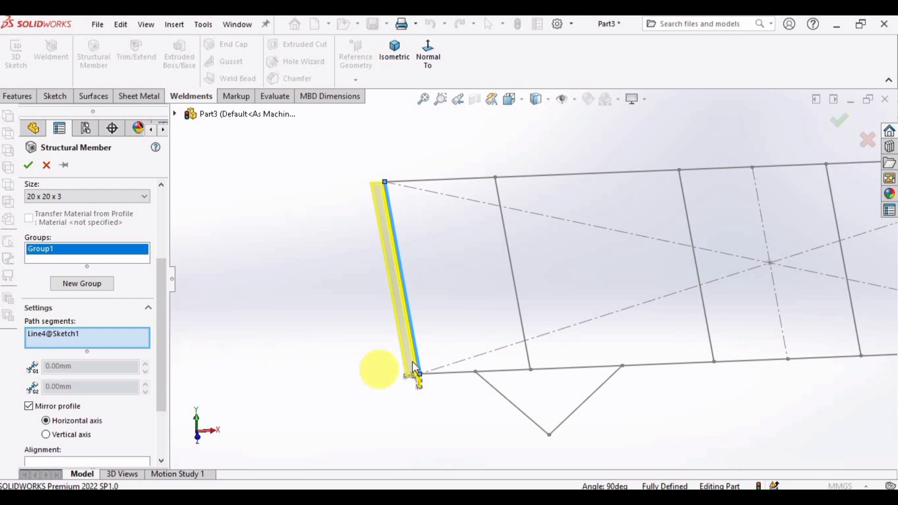
- Set the angle iron profile's rotation angle to 180° and turn off profile mirroring
{"action": "scroll", "coordinate": [412, 356], "scroll_direction": "up", "scroll_amount": 1}
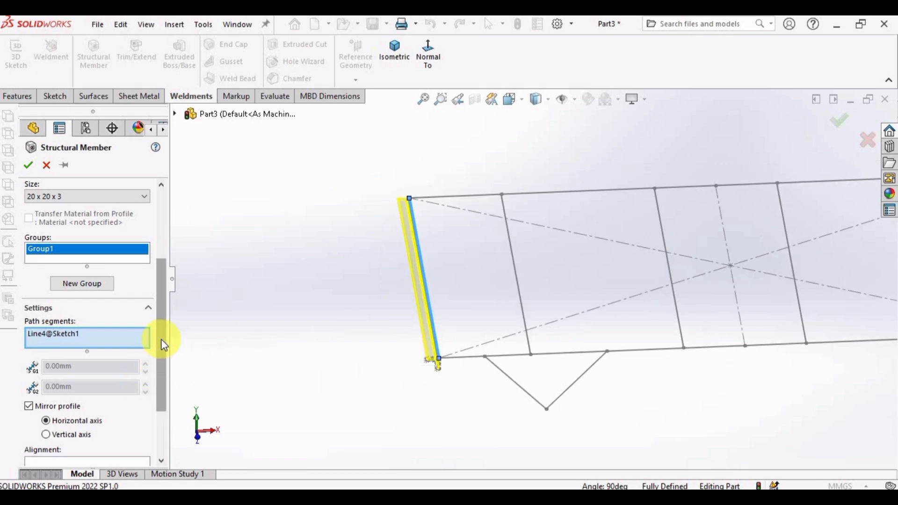
{"action": "left_click_drag", "start_coordinate": [161, 340], "coordinate": [160, 386]}
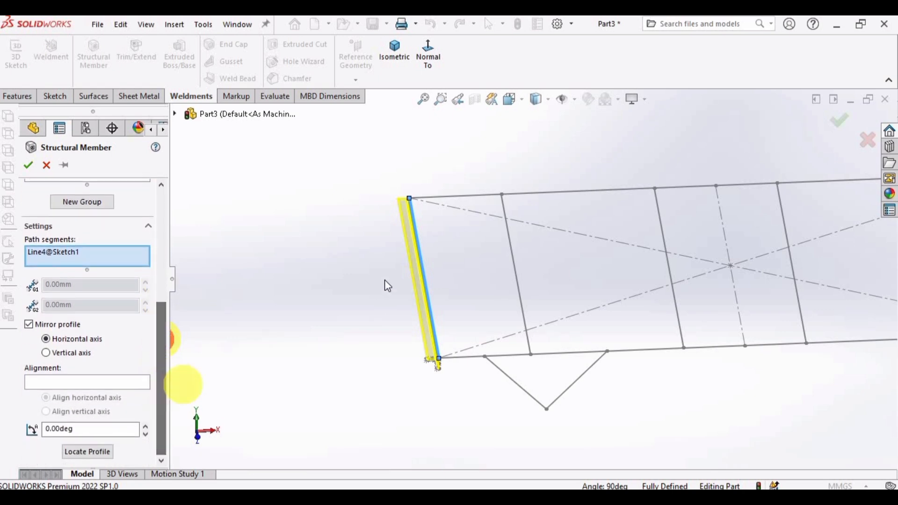
{"action": "left_click", "coordinate": [95, 434]}
{"action": "double_click", "coordinate": [136, 433]}
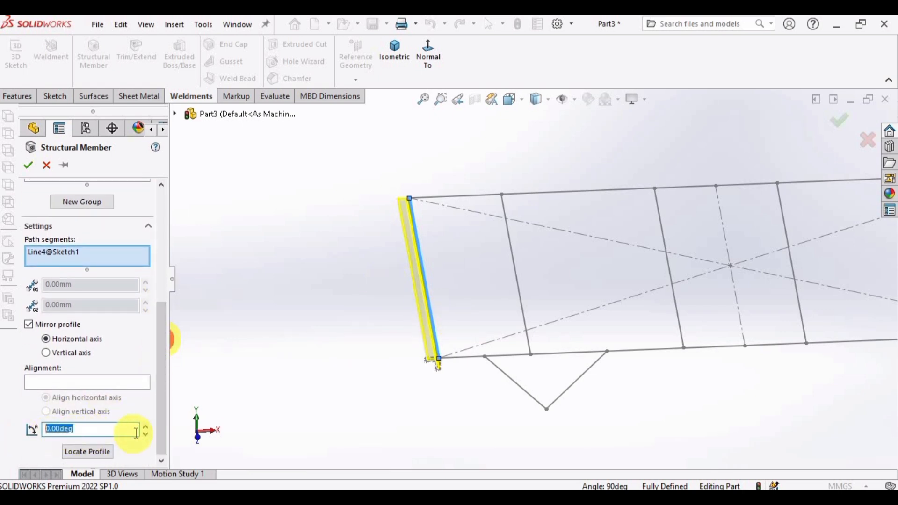
{"action": "type", "text": "90"}
{"action": "key", "text": "Return"}
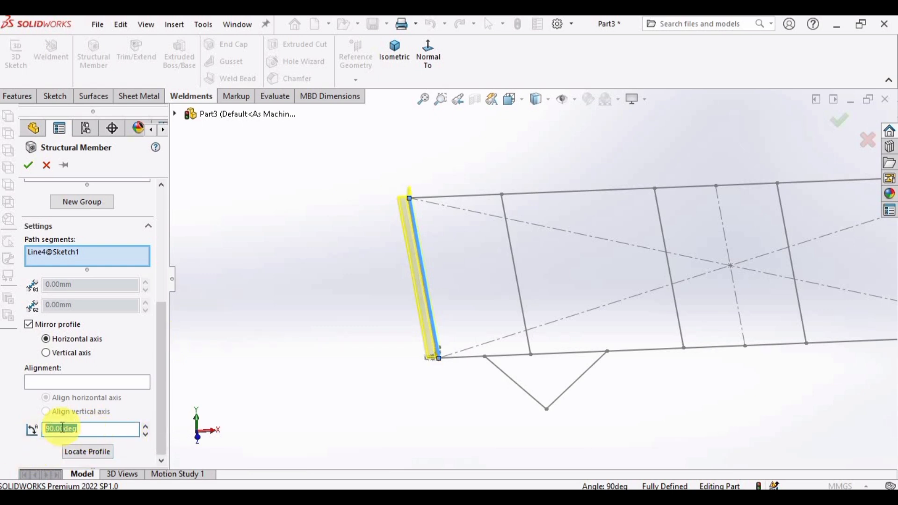
{"action": "type", "text": "180"}
{"action": "key", "text": "Return"}
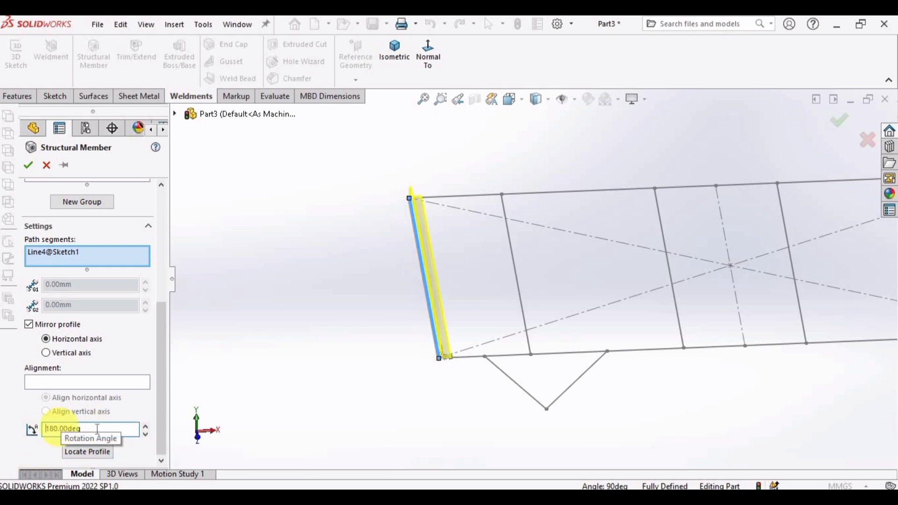
{"action": "left_click", "coordinate": [29, 324]}
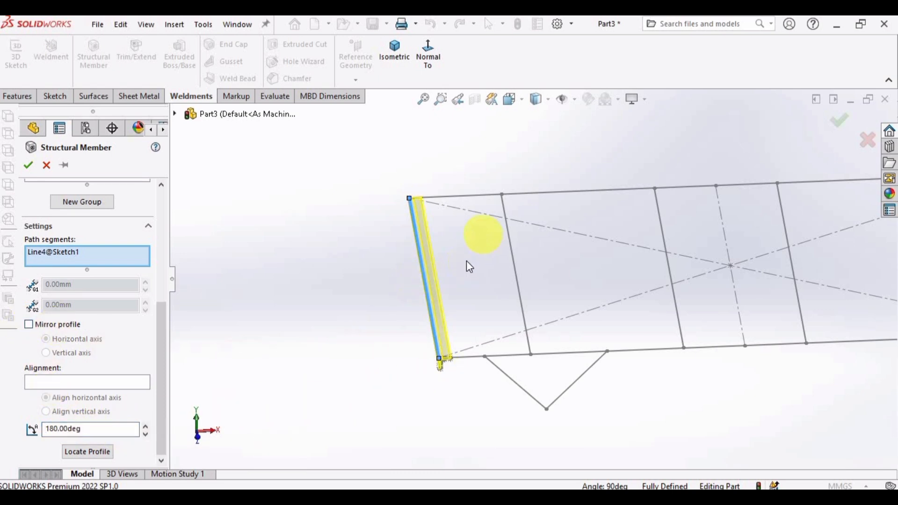
- Add the base rectangle's two long sides and its short side at the uprights to the structural member's group
{"action": "scroll", "coordinate": [478, 243], "scroll_direction": "down", "scroll_amount": 2}
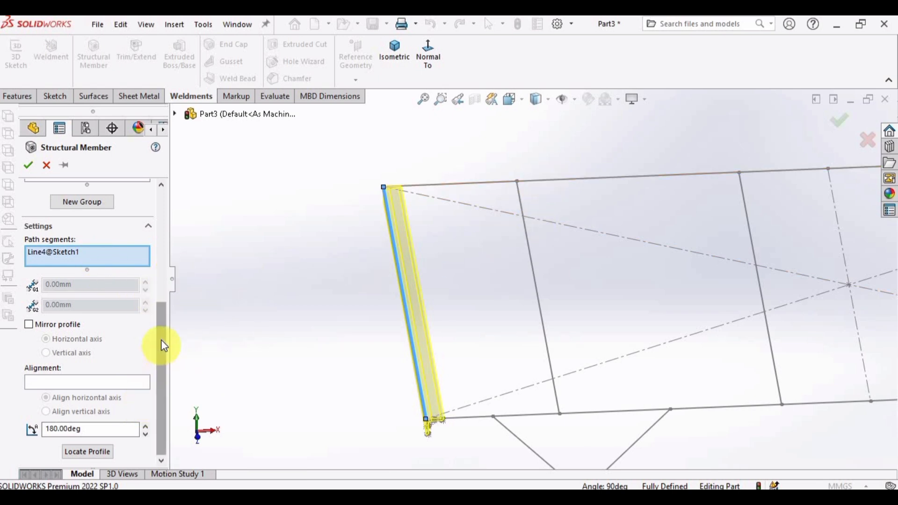
{"action": "scroll", "coordinate": [162, 345], "scroll_direction": "up", "scroll_amount": 4}
{"action": "left_click", "coordinate": [111, 284]}
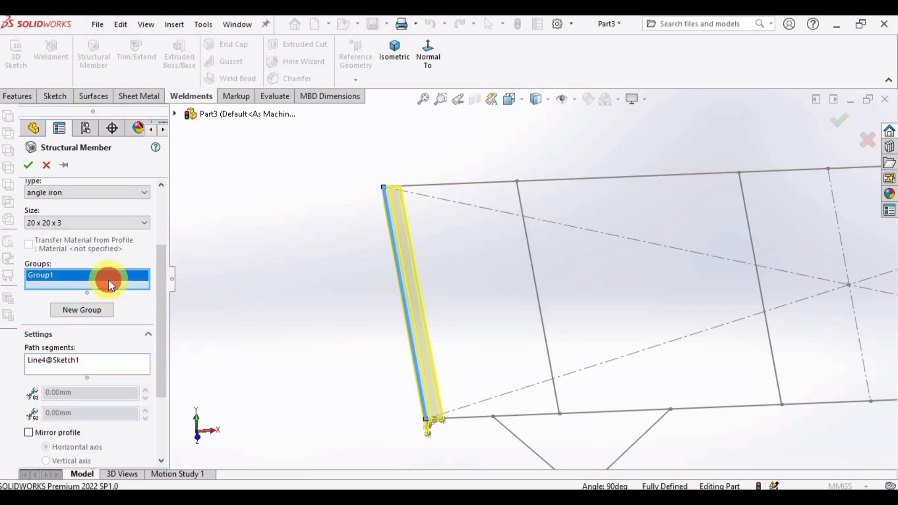
{"action": "left_click", "coordinate": [478, 182]}
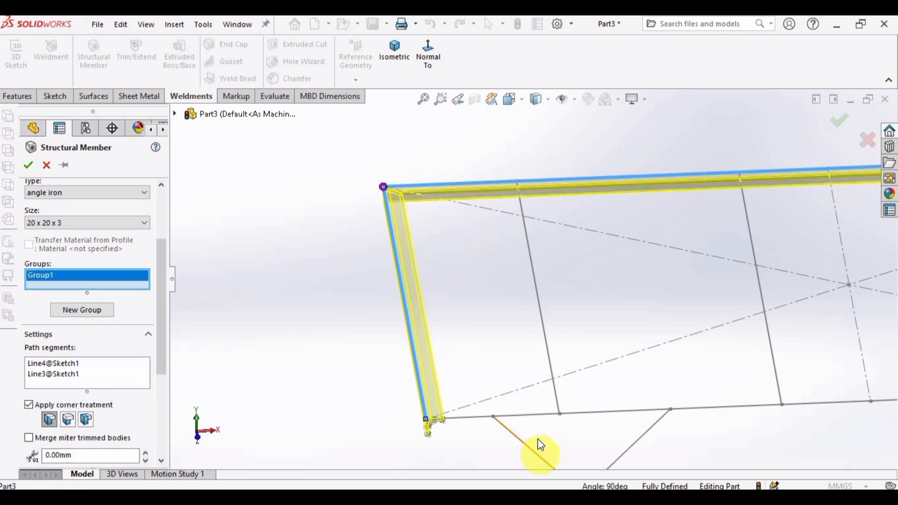
{"action": "left_click", "coordinate": [537, 414]}
{"action": "scroll", "coordinate": [437, 424], "scroll_direction": "down", "scroll_amount": 3}
{"action": "scroll", "coordinate": [583, 397], "scroll_direction": "up", "scroll_amount": 9}
{"action": "scroll", "coordinate": [648, 229], "scroll_direction": "down", "scroll_amount": 2}
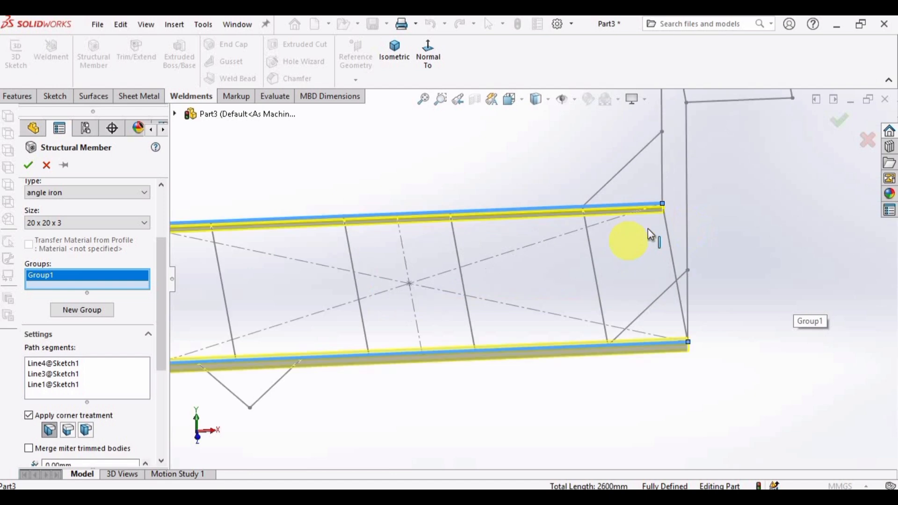
{"action": "left_click", "coordinate": [671, 228]}
- Examine the angle iron profile's orientation and corner joints along the previewed base frame
{"action": "mouse_move", "coordinate": [255, 283]}
{"action": "middle_mouse_down"}
{"action": "mouse_move", "coordinate": [184, 262]}
{"action": "mouse_move", "coordinate": [330, 256]}
{"action": "mouse_move", "coordinate": [341, 265]}
{"action": "mouse_move", "coordinate": [323, 261]}
{"action": "middle_mouse_up"}
{"action": "scroll", "coordinate": [304, 243], "scroll_direction": "down", "scroll_amount": 5}
{"action": "scroll", "coordinate": [374, 279], "scroll_direction": "down", "scroll_amount": 3}
{"action": "middle_click_drag", "start_coordinate": [399, 259], "coordinate": [447, 286]}
{"action": "scroll", "coordinate": [468, 222], "scroll_direction": "down", "scroll_amount": 2}
{"action": "middle_click_drag", "start_coordinate": [498, 204], "coordinate": [485, 241]}
{"action": "scroll", "coordinate": [631, 201], "scroll_direction": "up", "scroll_amount": 5}
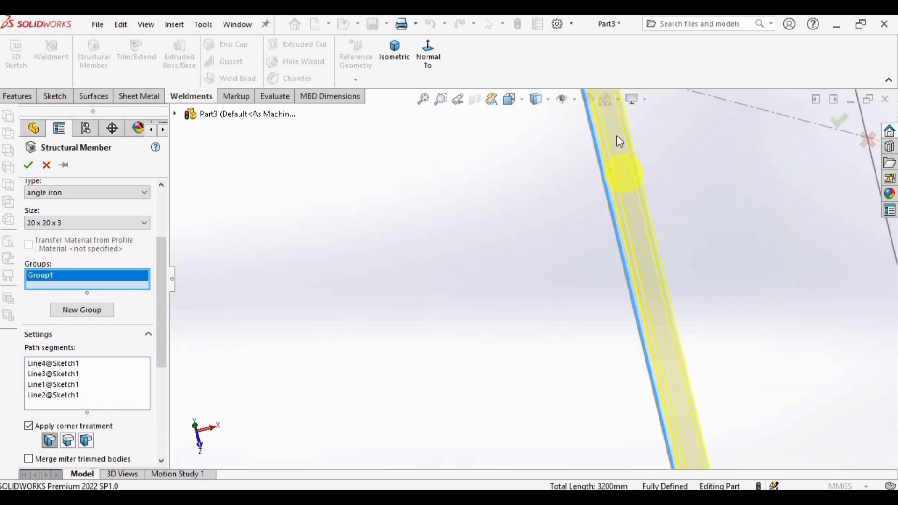
{"action": "scroll", "coordinate": [569, 177], "scroll_direction": "down", "scroll_amount": 4}
- Try the end butt corner treatment on the base frame's group, returning to end miter
{"action": "left_click_drag", "start_coordinate": [161, 325], "coordinate": [158, 370]}
{"action": "left_click", "coordinate": [66, 351]}
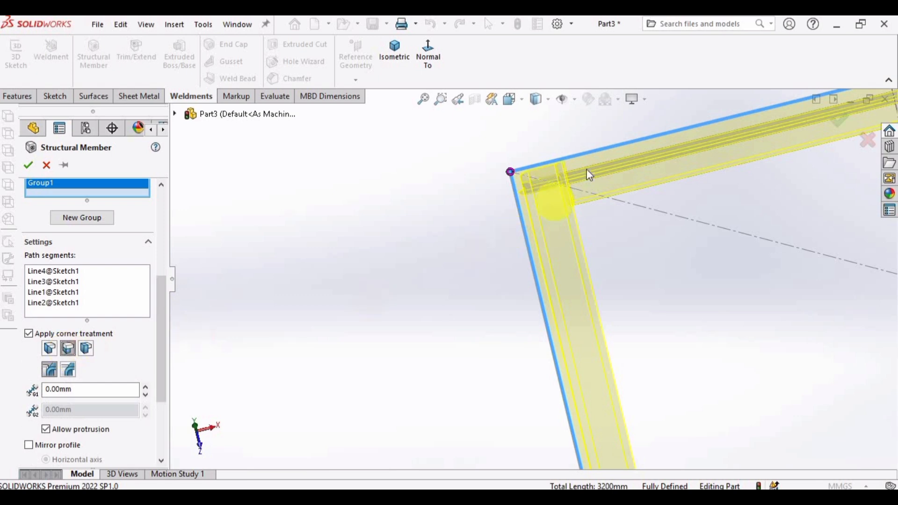
{"action": "left_click", "coordinate": [70, 370]}
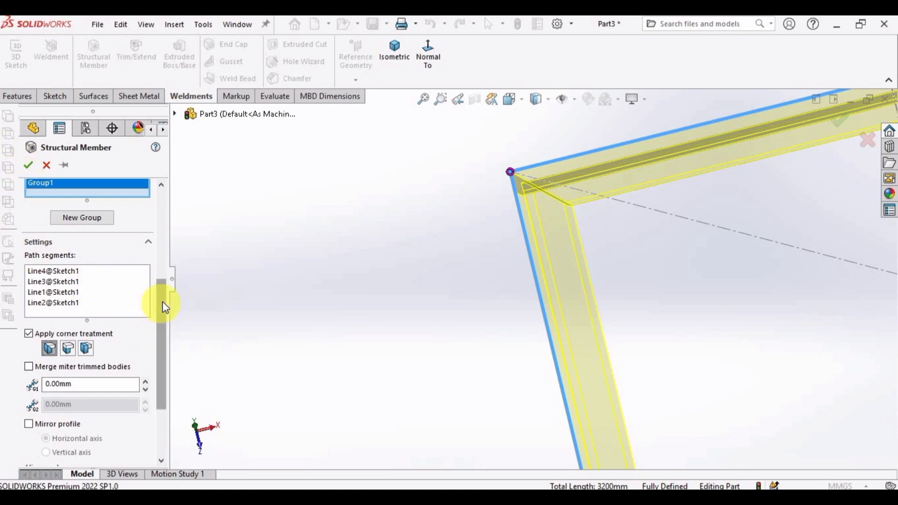
- Finish the angle iron structural member around the base rectangle with end miter corners
{"action": "scroll", "coordinate": [161, 302], "scroll_direction": "up", "scroll_amount": 2}
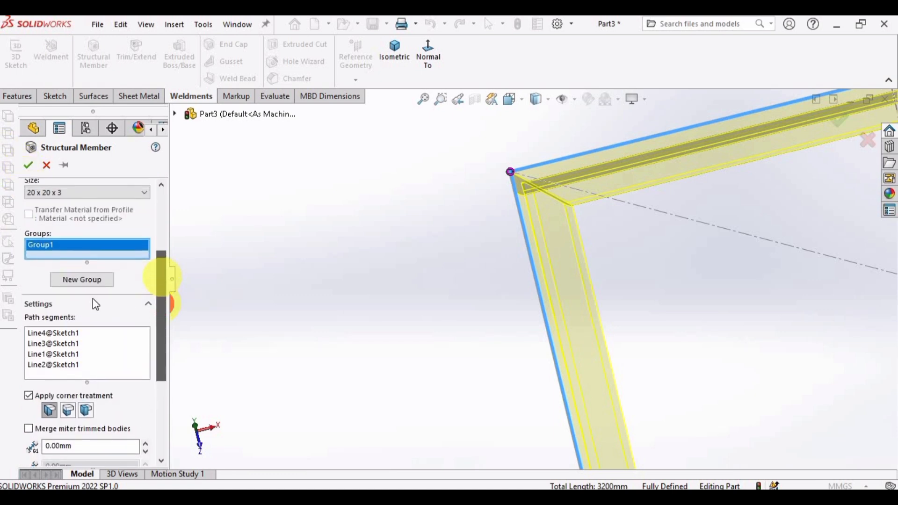
{"action": "left_click", "coordinate": [28, 165]}
{"action": "middle_click_drag", "start_coordinate": [756, 360], "coordinate": [481, 411]}
- Edit the base frame's angle iron feature and start a new group with the crossbar line nearest the end opposite the uprights
{"action": "left_click", "coordinate": [93, 370]}
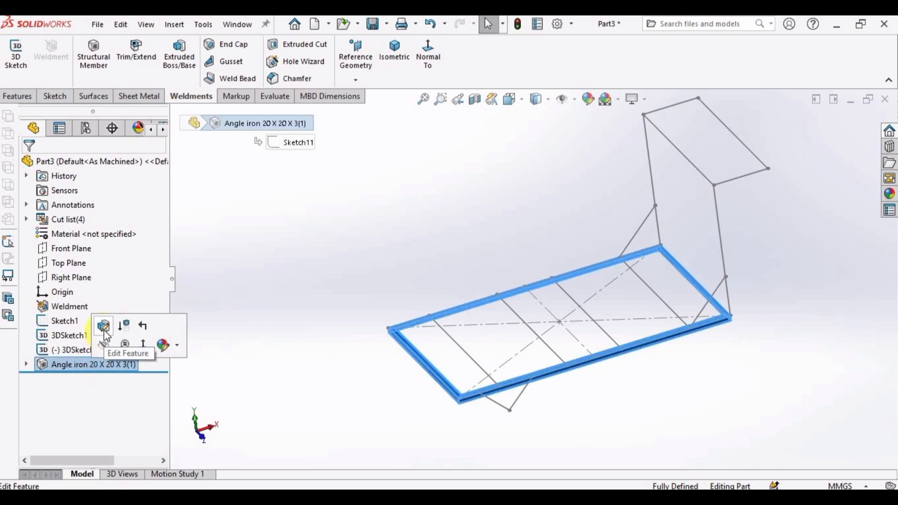
{"action": "left_click", "coordinate": [105, 327]}
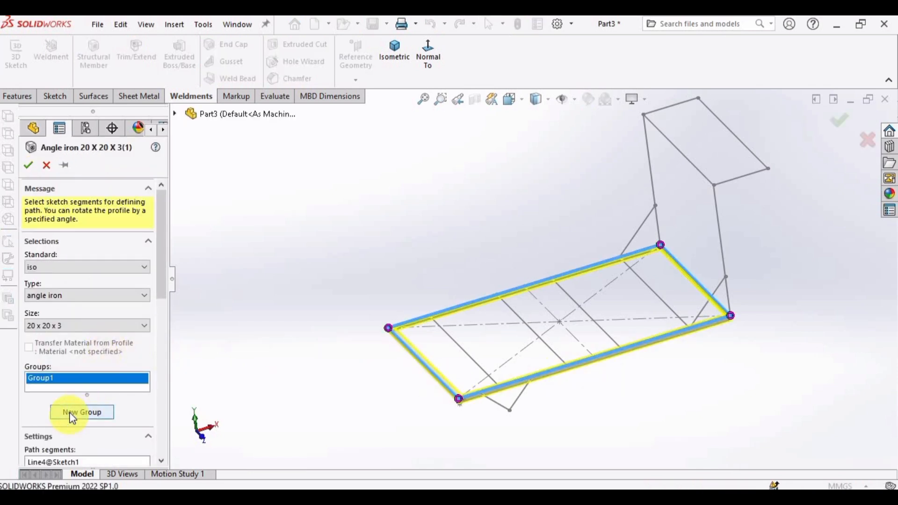
{"action": "left_click", "coordinate": [75, 411]}
{"action": "scroll", "coordinate": [453, 342], "scroll_direction": "up", "scroll_amount": 2}
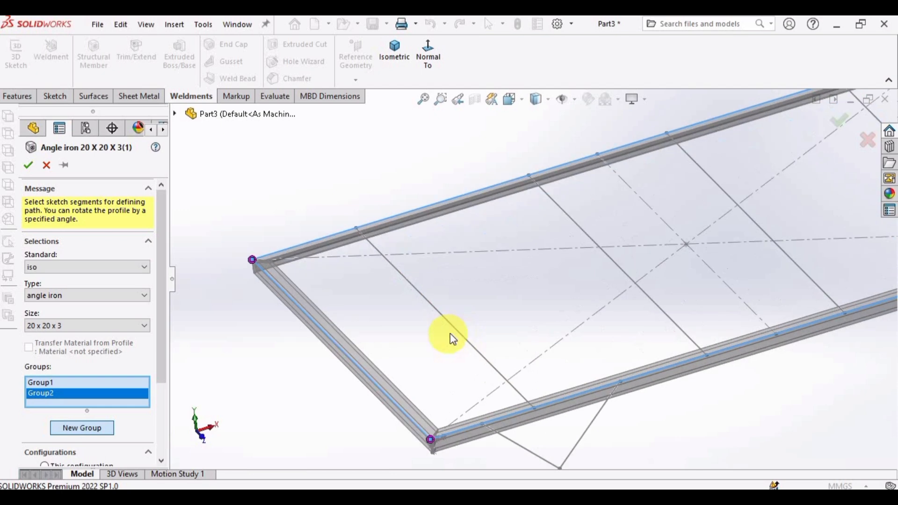
{"action": "left_click", "coordinate": [456, 329]}
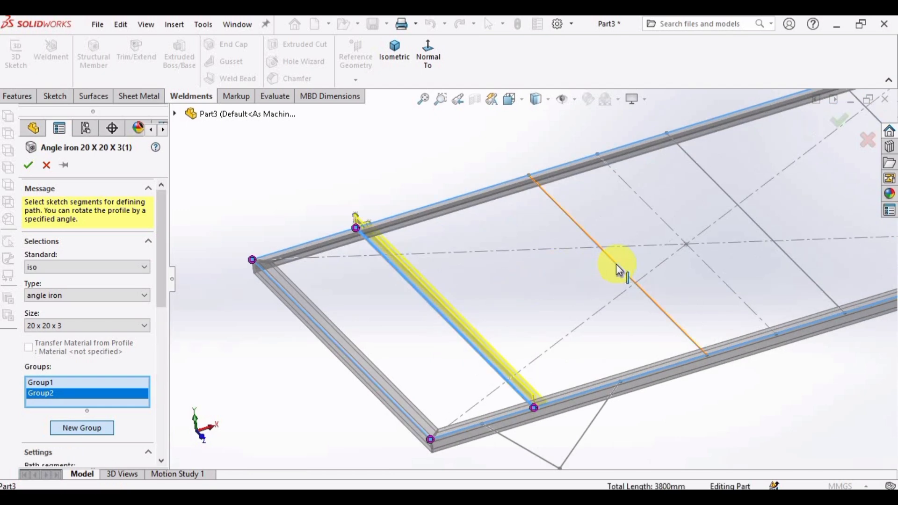
{"action": "middle_click_drag", "start_coordinate": [476, 386], "coordinate": [470, 350]}
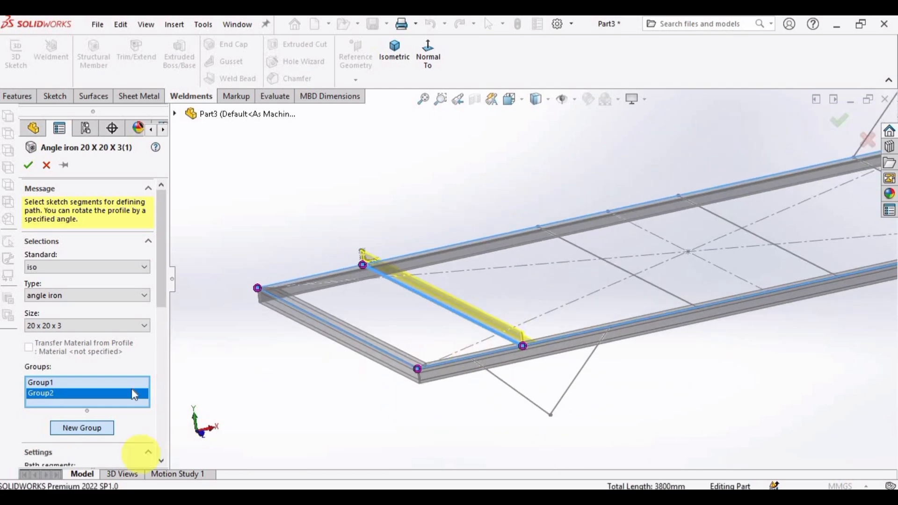
- Mirror the crossbar group's angle iron profile about its horizontal axis
{"action": "left_click_drag", "start_coordinate": [162, 285], "coordinate": [161, 374]}
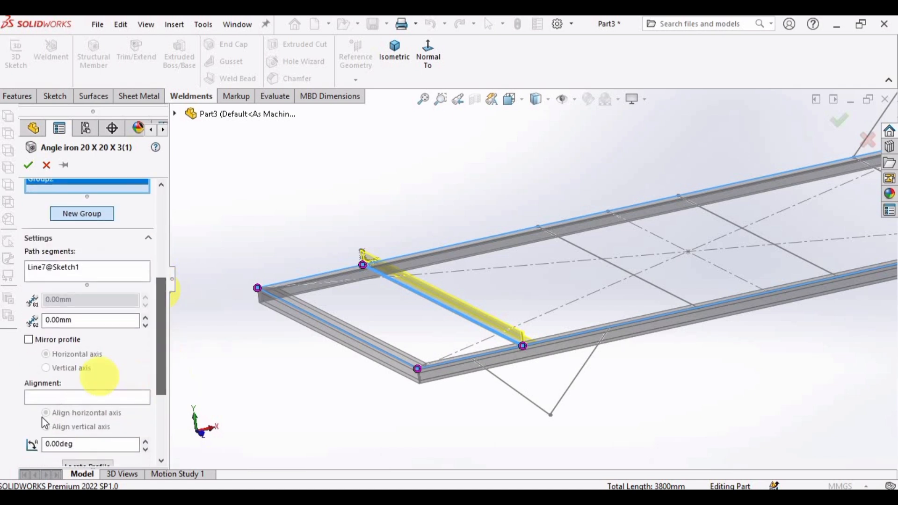
{"action": "left_click", "coordinate": [29, 340]}
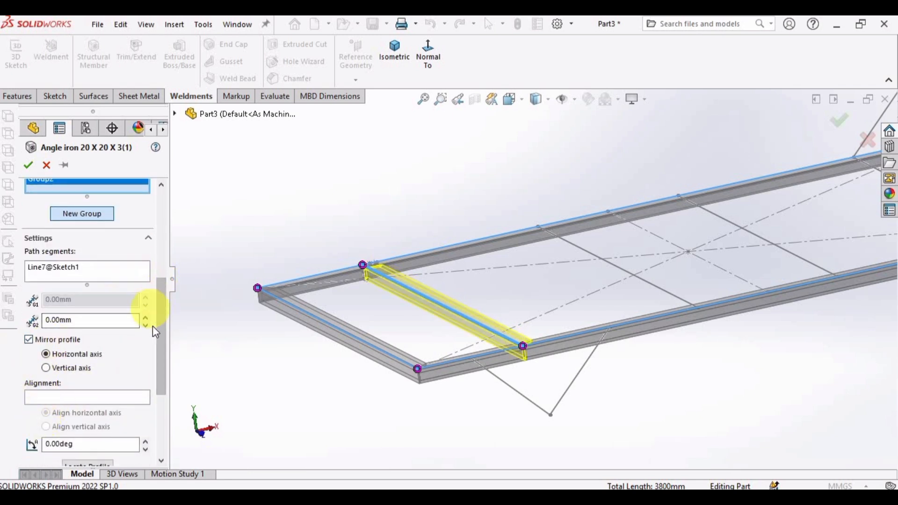
{"action": "left_click_drag", "start_coordinate": [161, 313], "coordinate": [161, 273]}
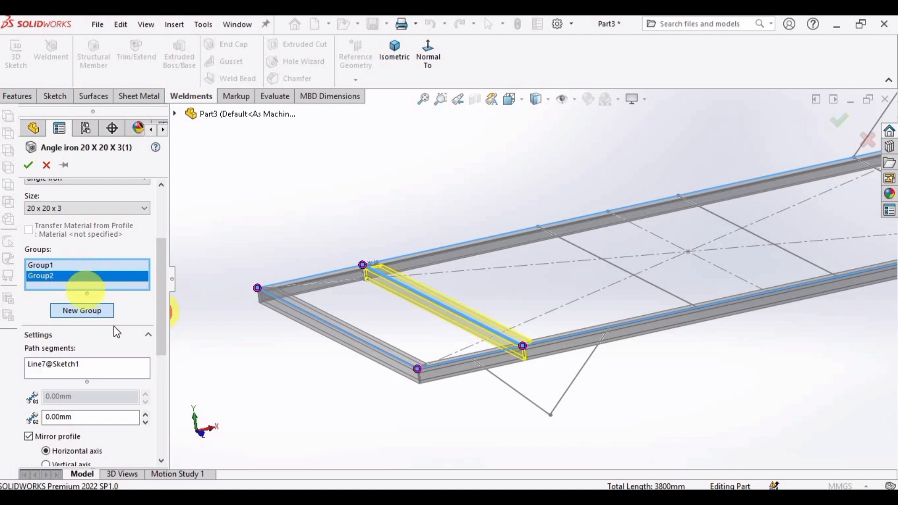
- Add the three remaining crossbar lines across the base rectangle to the crossbar group
{"action": "left_click", "coordinate": [76, 275]}
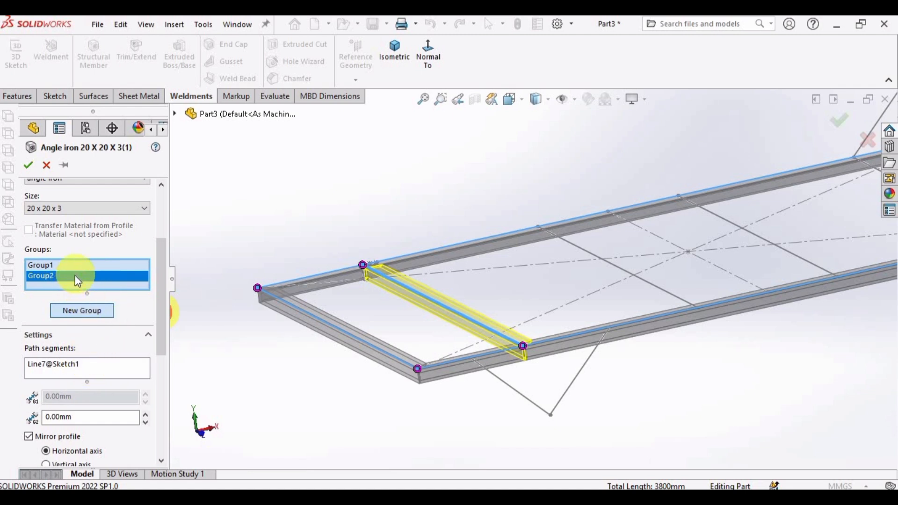
{"action": "left_click", "coordinate": [627, 259]}
{"action": "scroll", "coordinate": [633, 240], "scroll_direction": "down", "scroll_amount": 4}
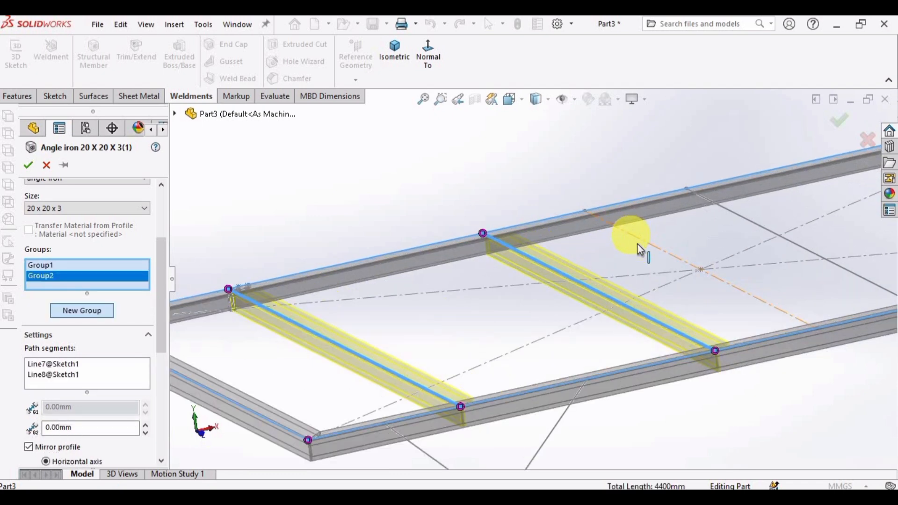
{"action": "left_click", "coordinate": [751, 275]}
{"action": "scroll", "coordinate": [798, 287], "scroll_direction": "up", "scroll_amount": 5}
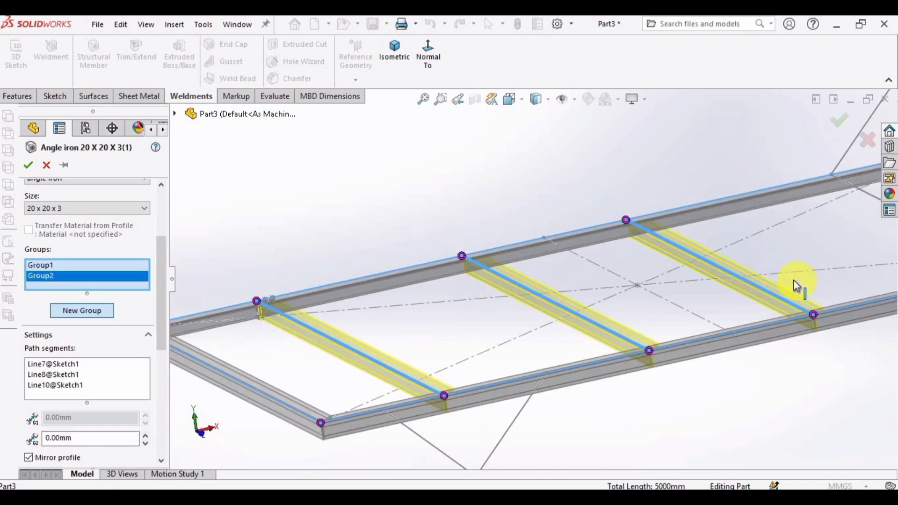
{"action": "scroll", "coordinate": [748, 267], "scroll_direction": "down", "scroll_amount": 4}
{"action": "left_click", "coordinate": [723, 264]}
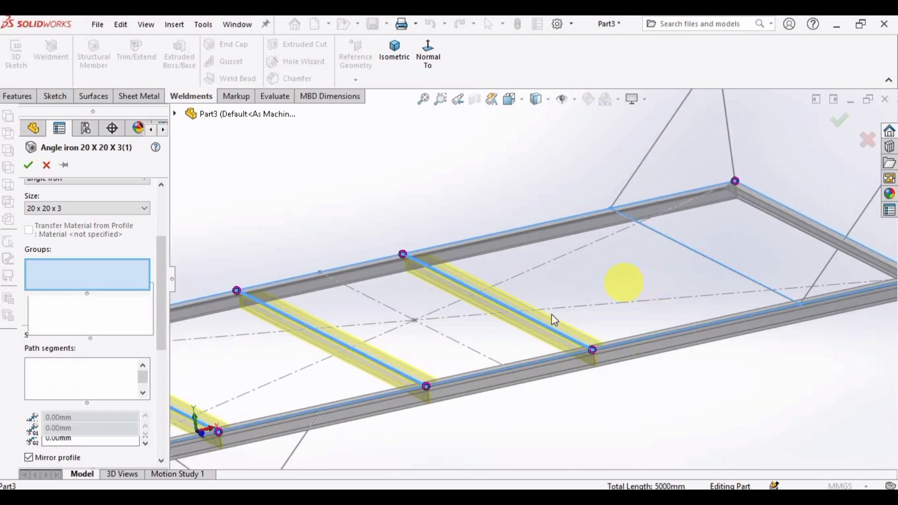
- Start another group with the upright line rising from the base rectangle's far corner
{"action": "left_click", "coordinate": [86, 311]}
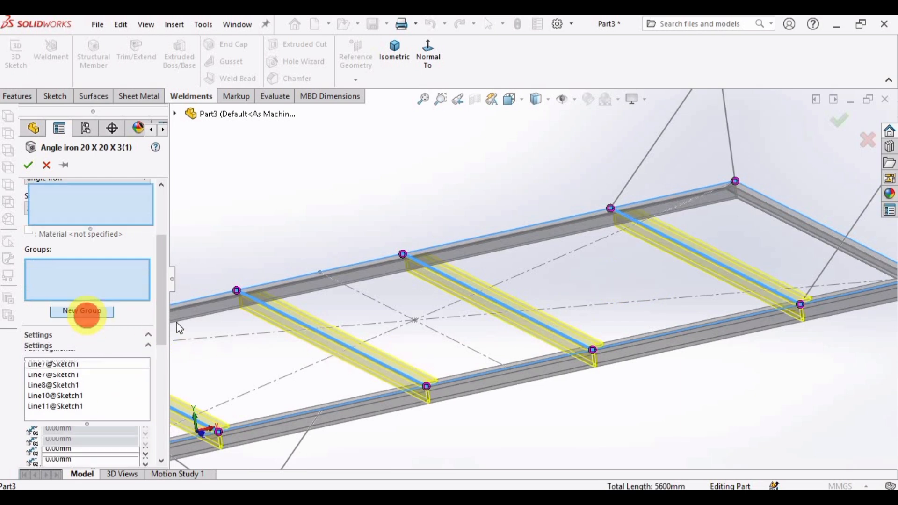
{"action": "left_click", "coordinate": [728, 142]}
{"action": "scroll", "coordinate": [710, 176], "scroll_direction": "up", "scroll_amount": 3}
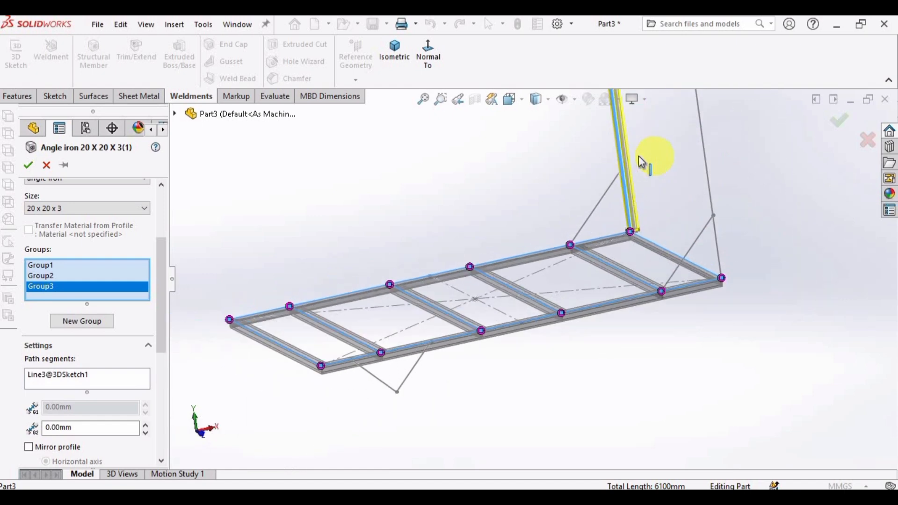
- Try mirroring the upright's profile, clear the mirror option, and set the profile's rotation angle to 180 degrees
{"action": "scroll", "coordinate": [645, 158], "scroll_direction": "up", "scroll_amount": 3}
{"action": "middle_click_drag", "start_coordinate": [593, 161], "coordinate": [610, 179]}
{"action": "scroll", "coordinate": [556, 225], "scroll_direction": "down", "scroll_amount": 6}
{"action": "scroll", "coordinate": [511, 239], "scroll_direction": "down", "scroll_amount": 3}
{"action": "middle_click_drag", "start_coordinate": [549, 351], "coordinate": [382, 366]}
{"action": "scroll", "coordinate": [383, 355], "scroll_direction": "up", "scroll_amount": 5}
{"action": "middle_click_drag", "start_coordinate": [381, 293], "coordinate": [401, 314]}
{"action": "scroll", "coordinate": [366, 253], "scroll_direction": "down", "scroll_amount": 5}
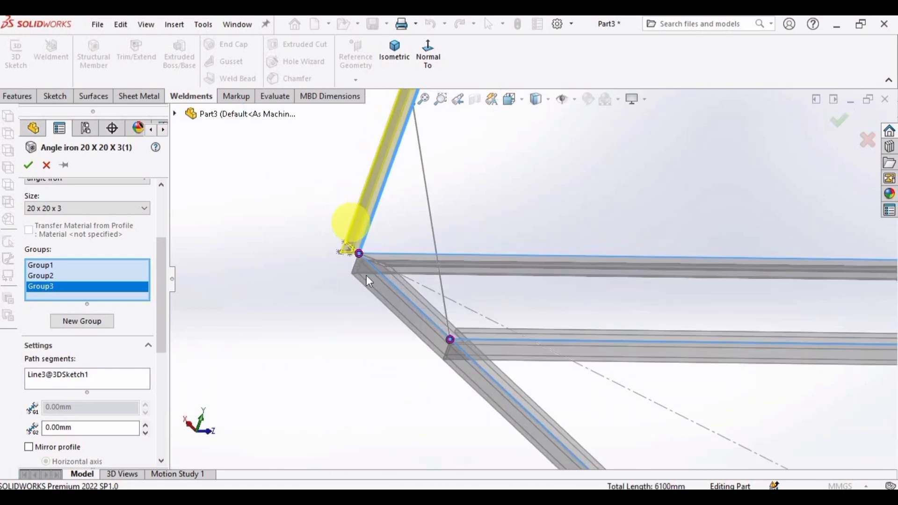
{"action": "scroll", "coordinate": [345, 288], "scroll_direction": "down", "scroll_amount": 3}
{"action": "left_click_drag", "start_coordinate": [161, 323], "coordinate": [153, 393]}
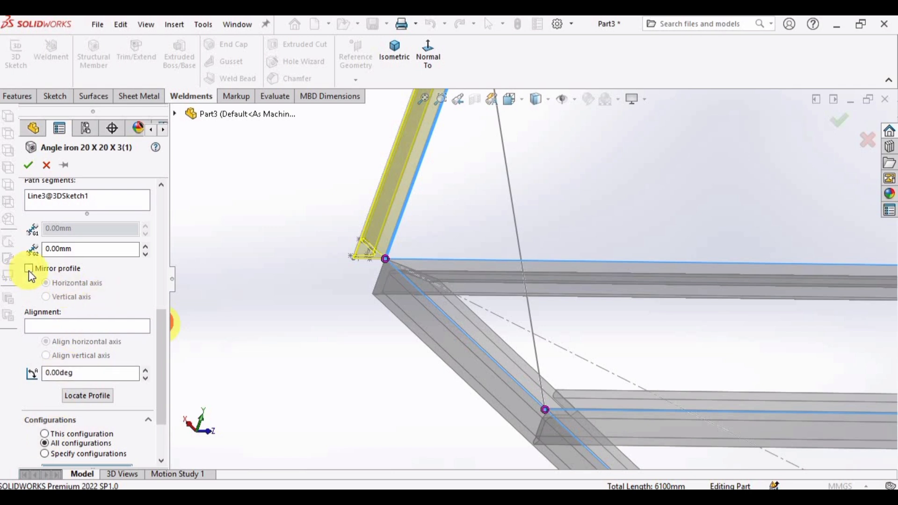
{"action": "left_click", "coordinate": [29, 269]}
{"action": "left_click", "coordinate": [29, 269]}
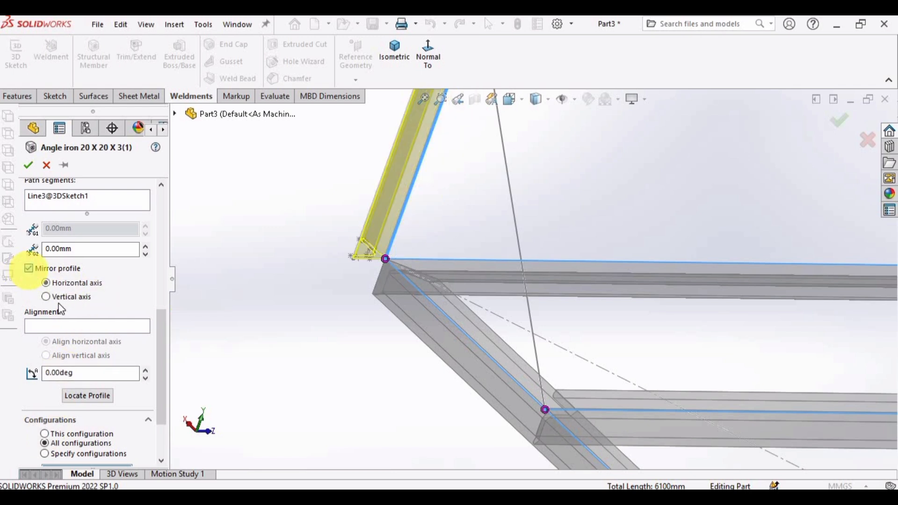
{"action": "double_click", "coordinate": [83, 374]}
{"action": "type", "text": "180"}
{"action": "left_click", "coordinate": [243, 395]}
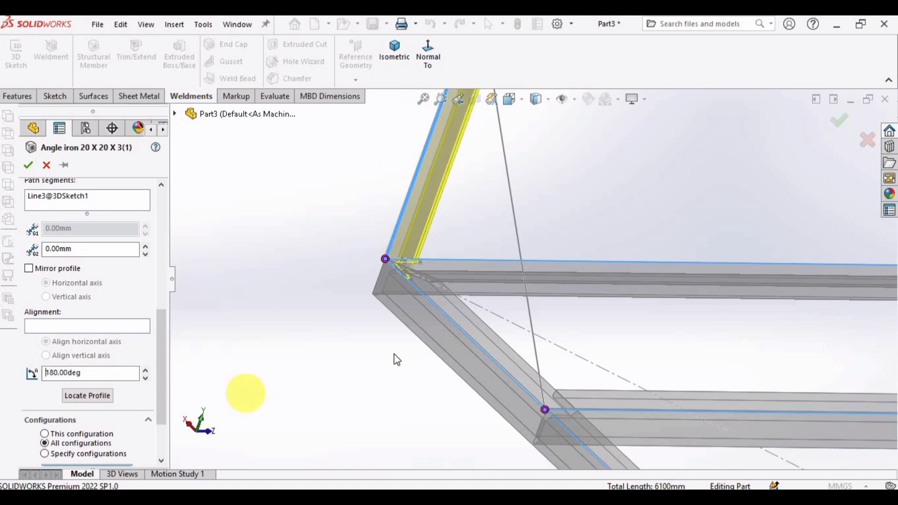
- Examine the rotated upright profile's fit against the base frame's corner and crossbars
{"action": "scroll", "coordinate": [396, 323], "scroll_direction": "down", "scroll_amount": 2}
{"action": "middle_click_drag", "start_coordinate": [416, 273], "coordinate": [484, 274]}
{"action": "scroll", "coordinate": [495, 280], "scroll_direction": "up", "scroll_amount": 3}
{"action": "scroll", "coordinate": [764, 281], "scroll_direction": "down", "scroll_amount": 1}
{"action": "scroll", "coordinate": [766, 281], "scroll_direction": "up", "scroll_amount": 9}
{"action": "scroll", "coordinate": [704, 324], "scroll_direction": "down", "scroll_amount": 2}
{"action": "middle_click_drag", "start_coordinate": [705, 324], "coordinate": [691, 309]}
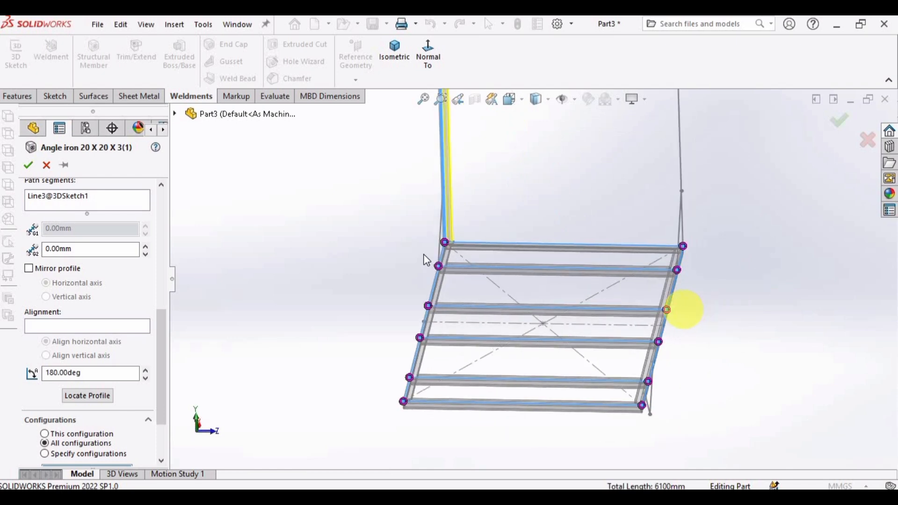
{"action": "scroll", "coordinate": [427, 261], "scroll_direction": "down", "scroll_amount": 3}
{"action": "middle_click_drag", "start_coordinate": [541, 256], "coordinate": [576, 247]}
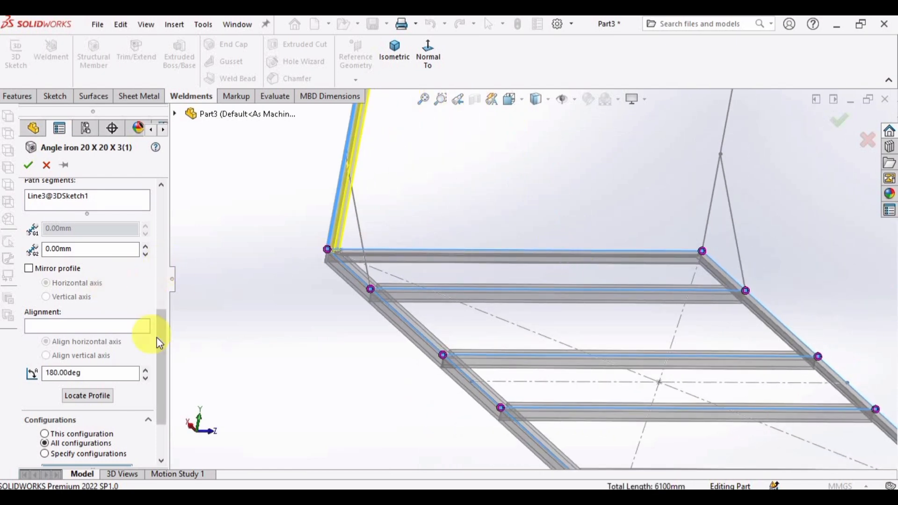
- Start a new group with the diagonal brace line between the upright and the base's long side
{"action": "left_click_drag", "start_coordinate": [163, 329], "coordinate": [167, 268]}
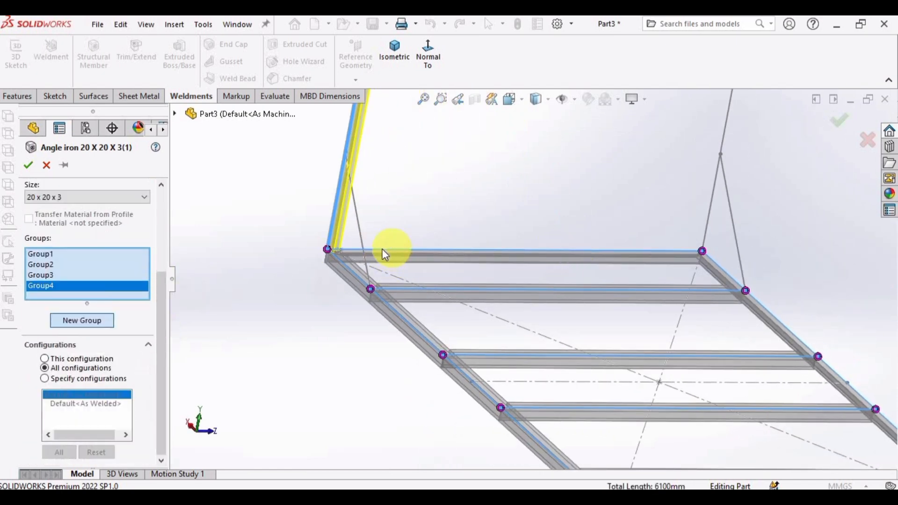
{"action": "scroll", "coordinate": [367, 234], "scroll_direction": "down", "scroll_amount": 2}
{"action": "left_click", "coordinate": [367, 277]}
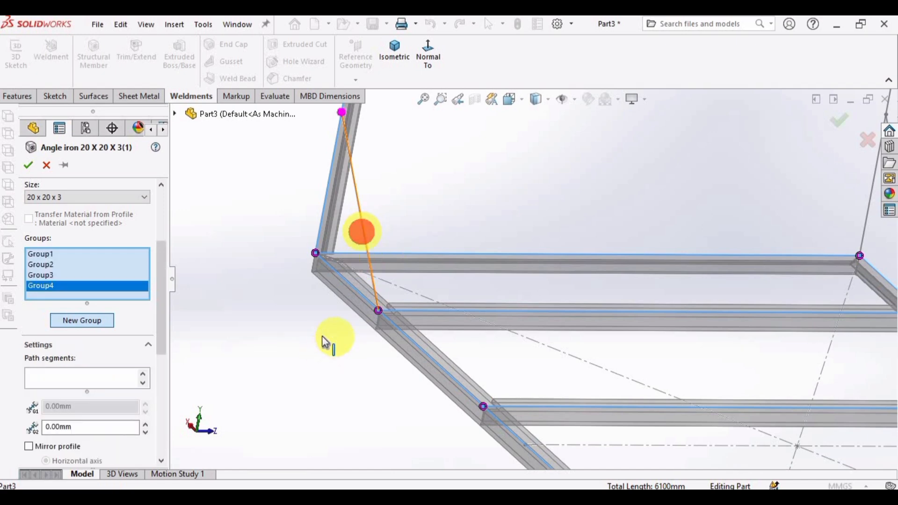
{"action": "mouse_move", "coordinate": [400, 220]}
{"action": "middle_mouse_down"}
{"action": "mouse_move", "coordinate": [369, 289]}
{"action": "mouse_move", "coordinate": [347, 286]}
{"action": "mouse_move", "coordinate": [541, 356]}
{"action": "mouse_move", "coordinate": [501, 340]}
{"action": "mouse_move", "coordinate": [478, 346]}
{"action": "middle_mouse_up"}
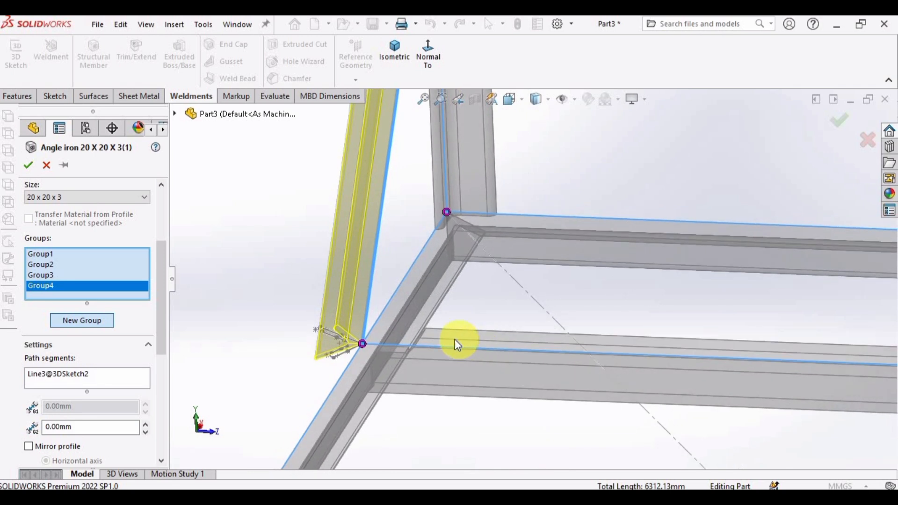
- Set the diagonal brace profile's rotation angle to 135 degrees
{"action": "scroll", "coordinate": [456, 343], "scroll_direction": "up", "scroll_amount": 3}
{"action": "left_click_drag", "start_coordinate": [164, 309], "coordinate": [166, 374]}
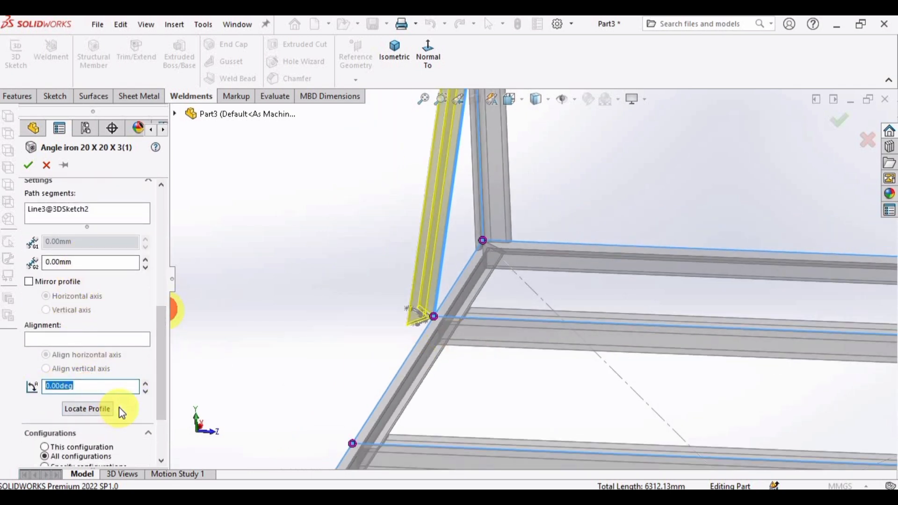
{"action": "type", "text": "135"}
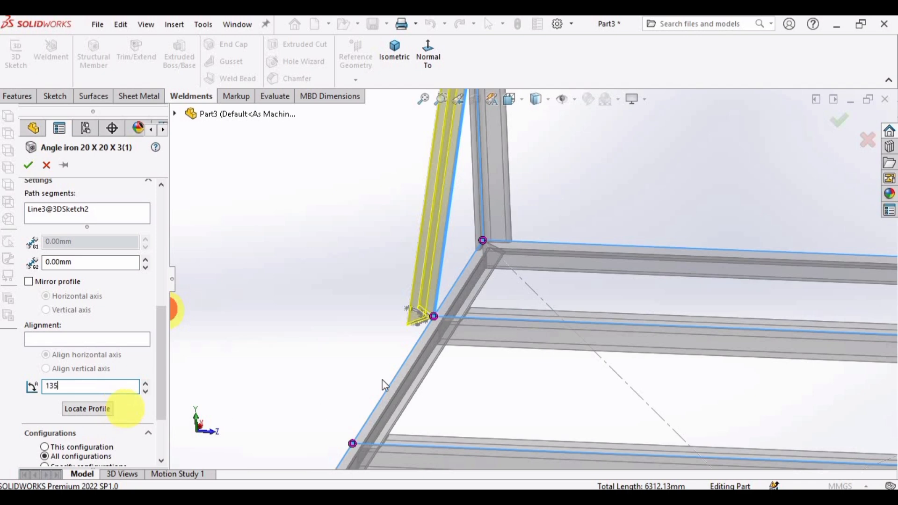
{"action": "scroll", "coordinate": [428, 346], "scroll_direction": "down", "scroll_amount": 2}
{"action": "scroll", "coordinate": [542, 182], "scroll_direction": "up", "scroll_amount": 5}
{"action": "scroll", "coordinate": [558, 223], "scroll_direction": "up", "scroll_amount": 6}
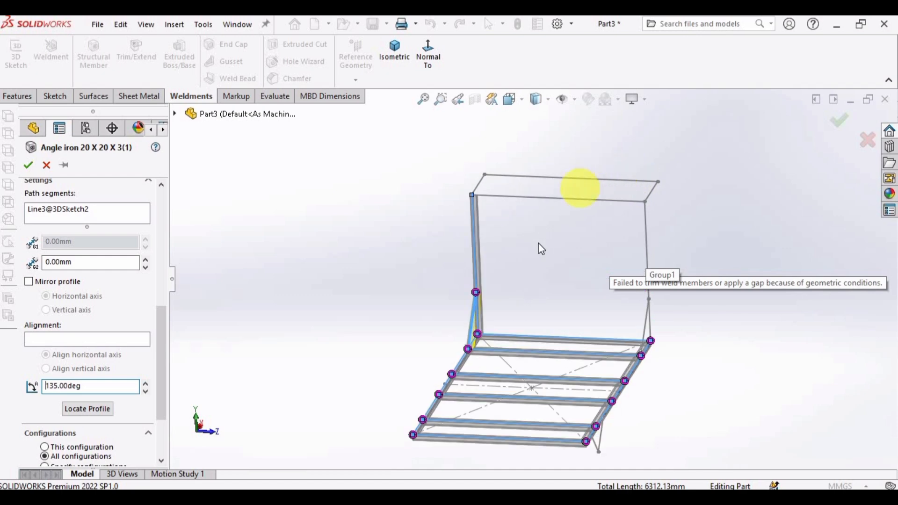
- Start another group with the two connected lines of the V-shaped support beneath the base's long side
{"action": "middle_click_drag", "start_coordinate": [664, 343], "coordinate": [576, 402]}
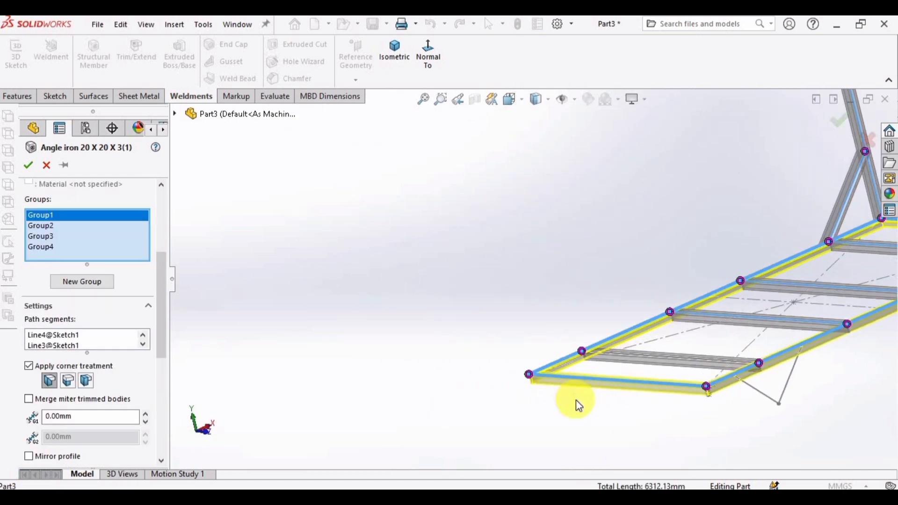
{"action": "middle_click_drag", "start_coordinate": [758, 406], "coordinate": [428, 348]}
{"action": "left_click", "coordinate": [83, 281]}
{"action": "scroll", "coordinate": [737, 394], "scroll_direction": "down", "scroll_amount": 3}
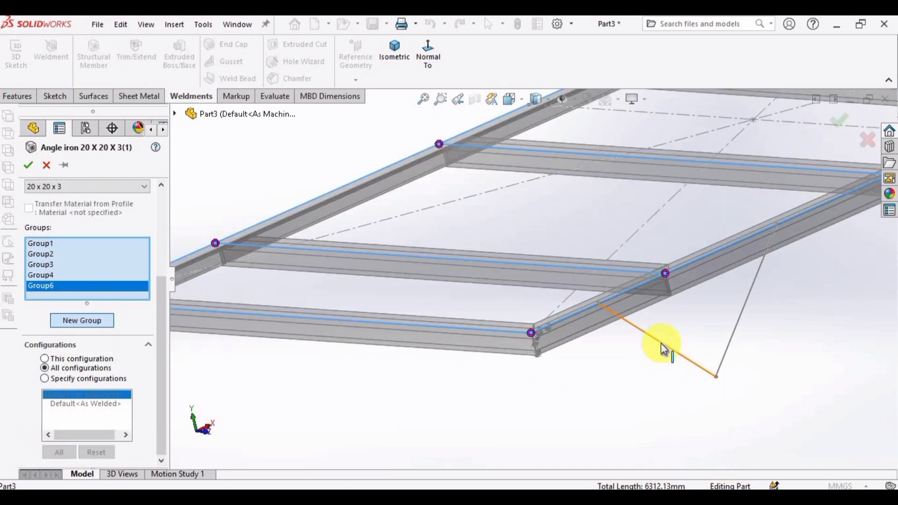
{"action": "left_click", "coordinate": [663, 348]}
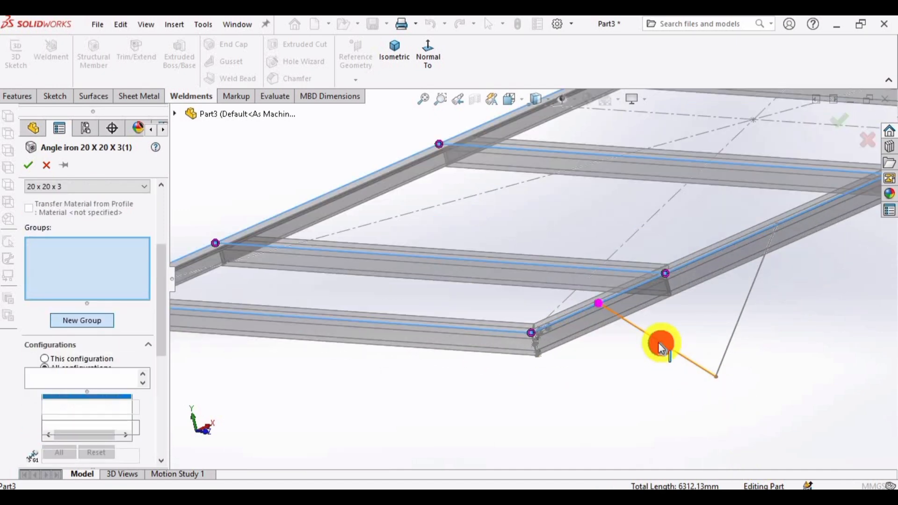
{"action": "left_click", "coordinate": [745, 315]}
- Set the rotation angle of the V-shaped support's angle iron profile to 45 degrees
{"action": "middle_click_drag", "start_coordinate": [681, 366], "coordinate": [419, 288]}
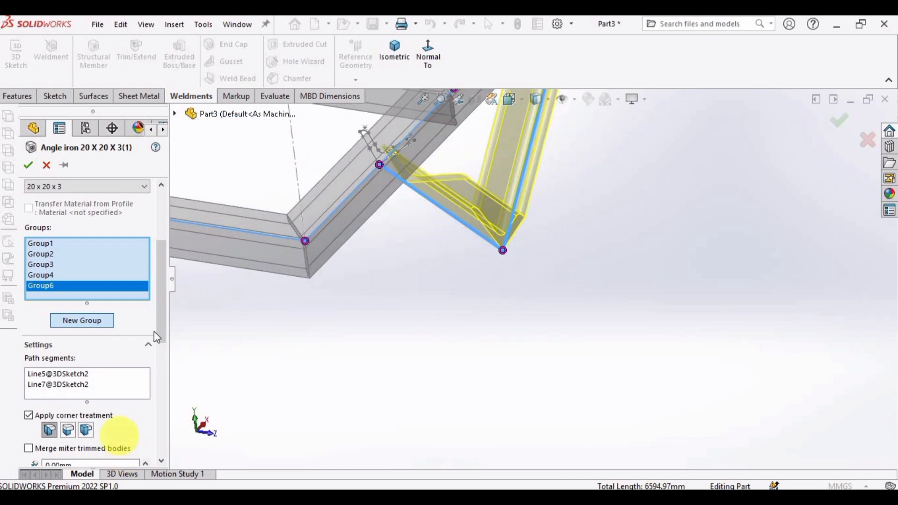
{"action": "left_click_drag", "start_coordinate": [161, 316], "coordinate": [158, 391]}
{"action": "left_click", "coordinate": [89, 348]}
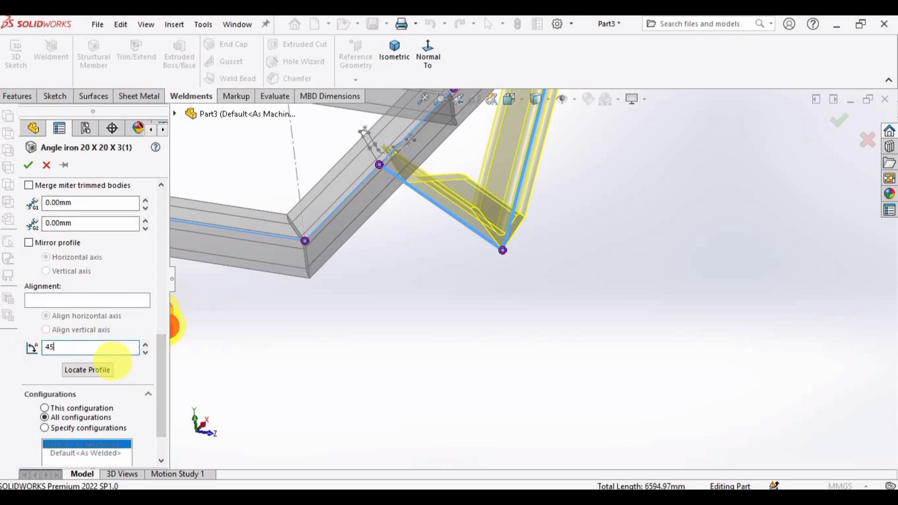
{"action": "key", "text": "Return"}
{"action": "middle_click_drag", "start_coordinate": [464, 201], "coordinate": [374, 310]}
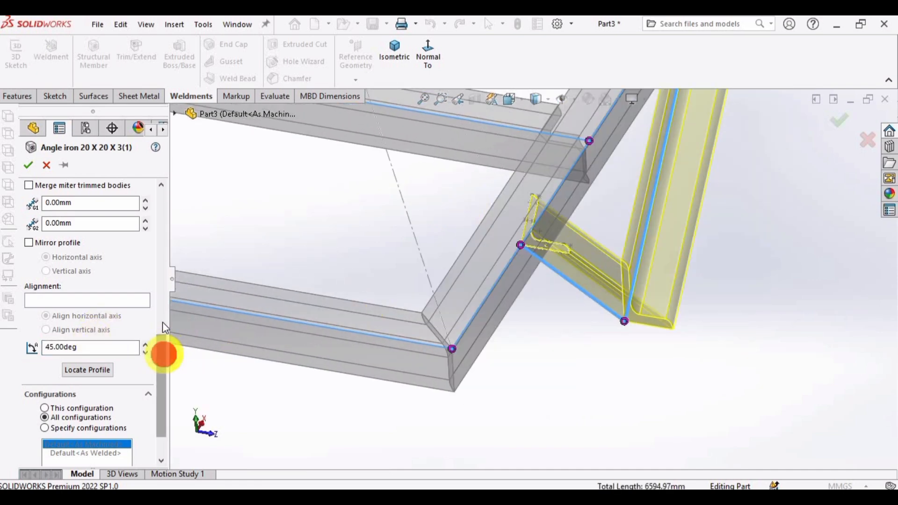
- Mirror the V-shaped support's profile about its horizontal axis and finish editing the angle iron structural member
{"action": "left_click_drag", "start_coordinate": [164, 327], "coordinate": [162, 292]}
{"action": "scroll", "coordinate": [598, 308], "scroll_direction": "down", "scroll_amount": 1}
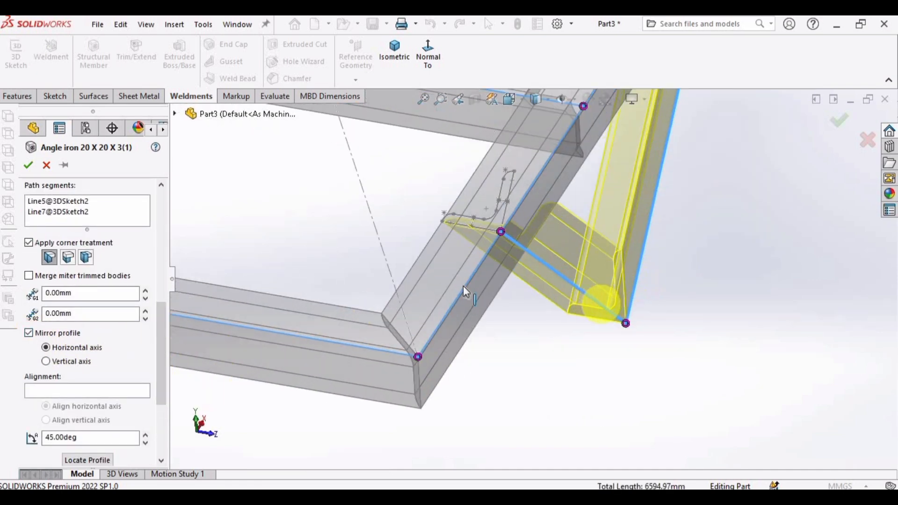
{"action": "left_click", "coordinate": [29, 167]}
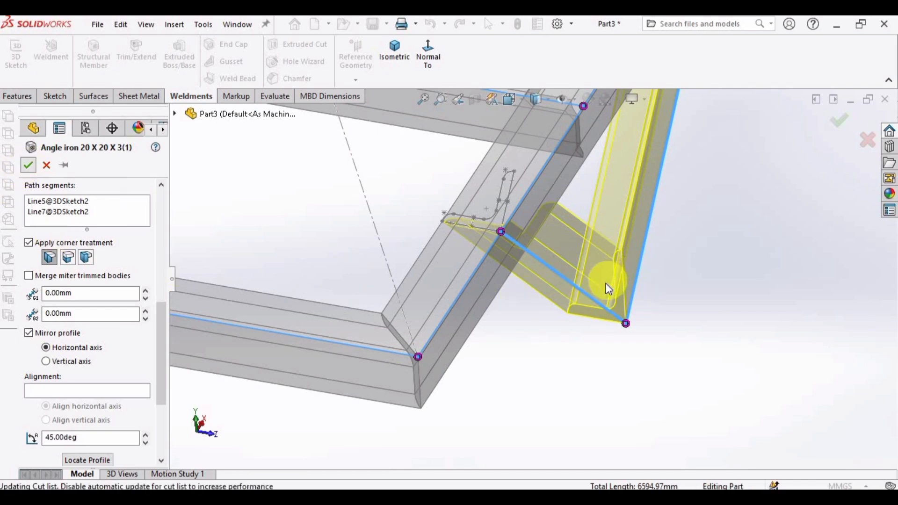
{"action": "scroll", "coordinate": [584, 285], "scroll_direction": "up", "scroll_amount": 8}
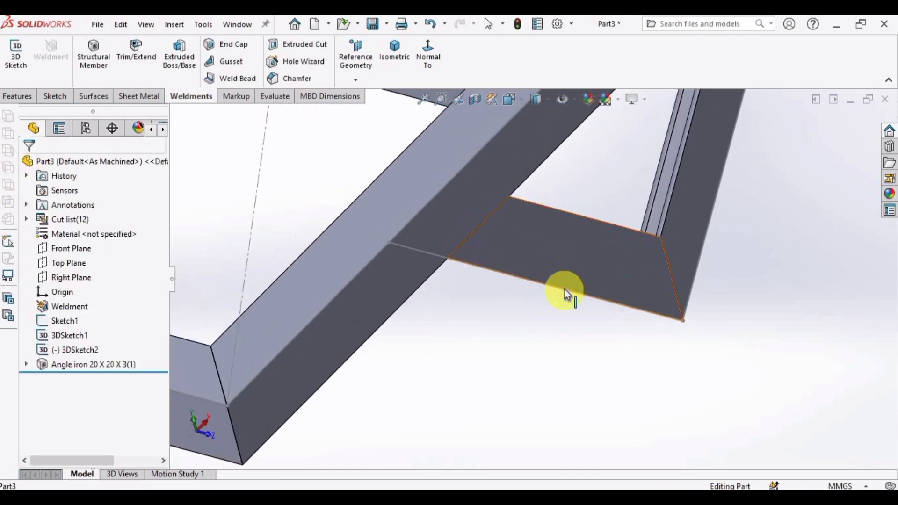
- Start another iso angle iron 20 x 20 x 3 structural member on the short line extending from the upright's top end
{"action": "scroll", "coordinate": [557, 278], "scroll_direction": "up", "scroll_amount": 5}
{"action": "scroll", "coordinate": [545, 198], "scroll_direction": "down", "scroll_amount": 4}
{"action": "middle_click_drag", "start_coordinate": [526, 190], "coordinate": [508, 171]}
{"action": "scroll", "coordinate": [508, 169], "scroll_direction": "up", "scroll_amount": 3}
{"action": "scroll", "coordinate": [507, 171], "scroll_direction": "down", "scroll_amount": 6}
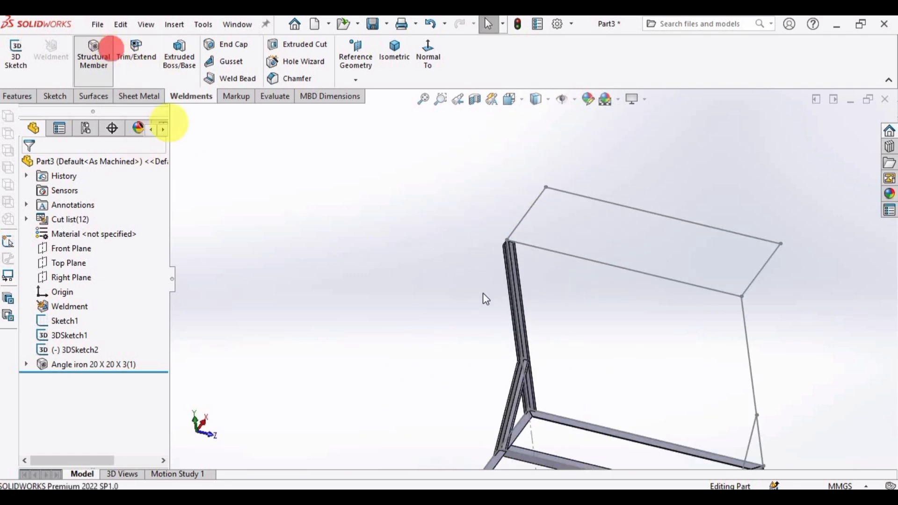
{"action": "scroll", "coordinate": [545, 233], "scroll_direction": "down", "scroll_amount": 3}
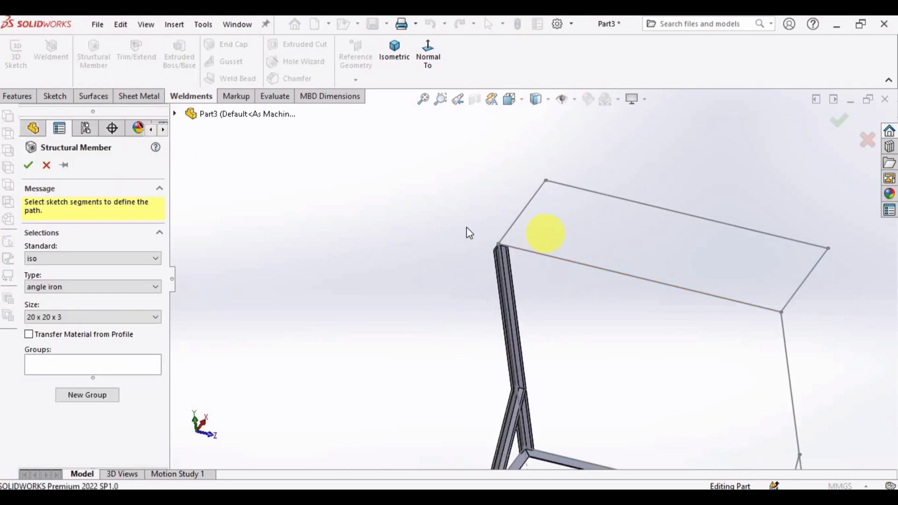
{"action": "left_click", "coordinate": [102, 369]}
{"action": "left_click", "coordinate": [522, 203]}
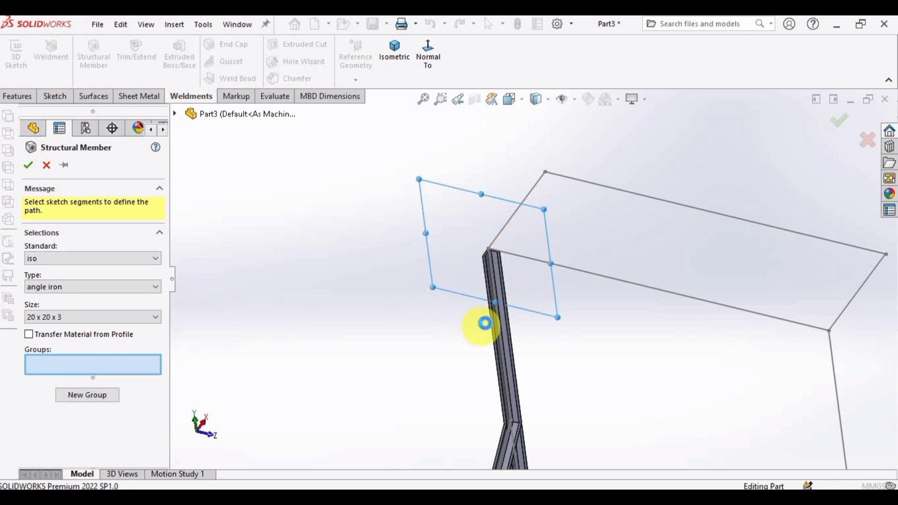
{"action": "middle_click_drag", "start_coordinate": [488, 306], "coordinate": [538, 266]}
{"action": "scroll", "coordinate": [584, 322], "scroll_direction": "down", "scroll_amount": 3}
- Try mirroring the short top arm's profile about its horizontal axis
{"action": "left_click_drag", "start_coordinate": [161, 292], "coordinate": [164, 395]}
{"action": "left_click", "coordinate": [31, 346]}
{"action": "left_click", "coordinate": [32, 346]}
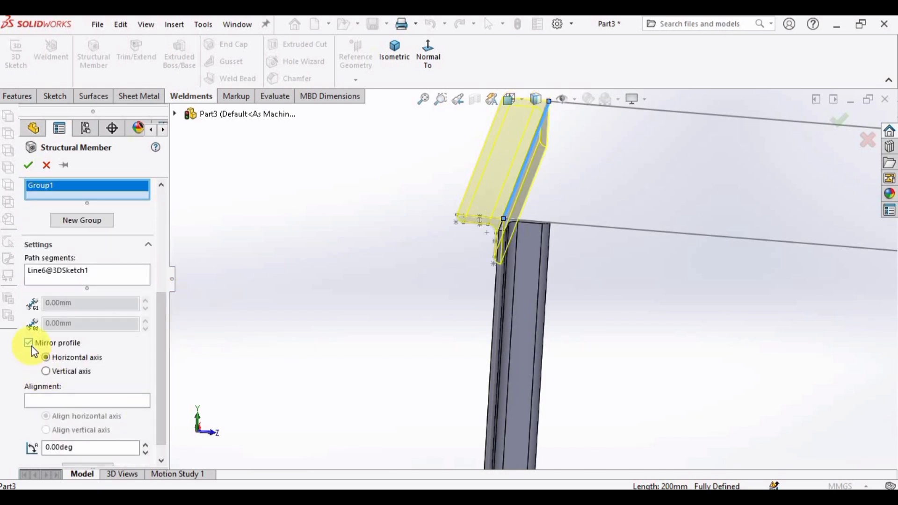
{"action": "left_click", "coordinate": [32, 345]}
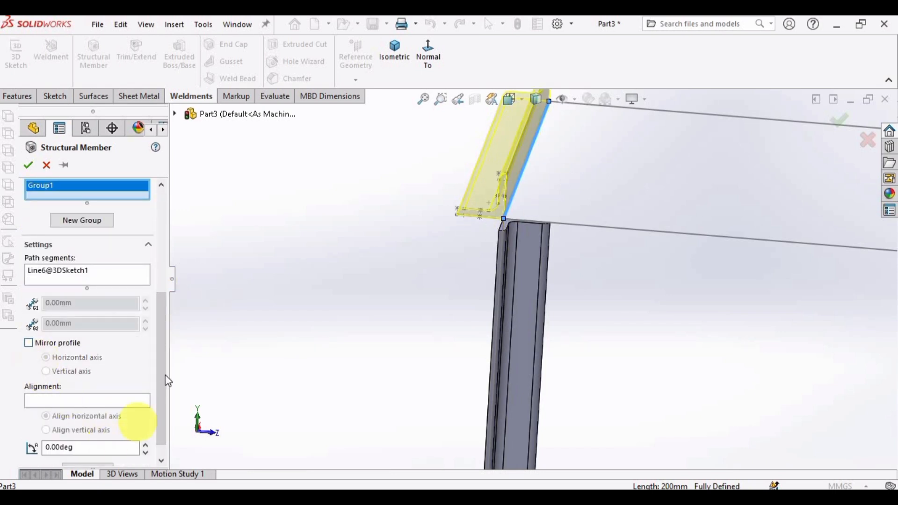
{"action": "middle_click_drag", "start_coordinate": [468, 290], "coordinate": [471, 282]}
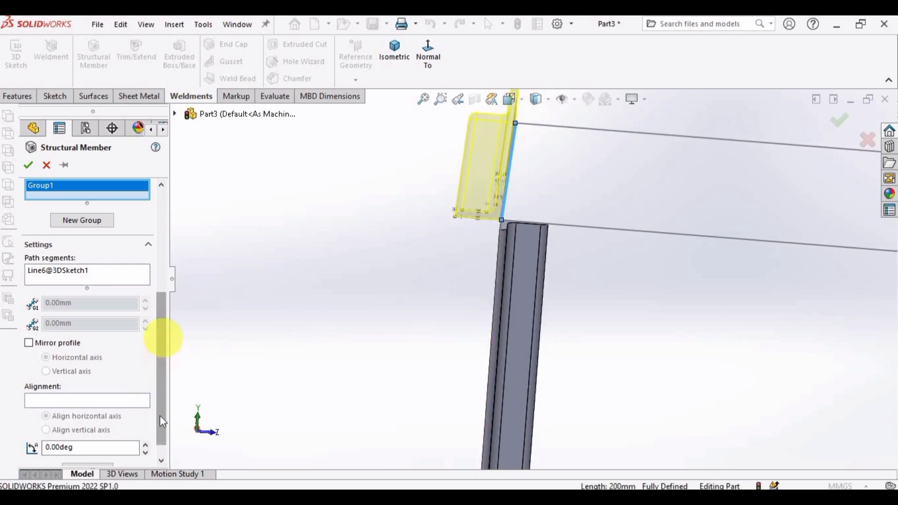
- Relocate the short top arm's profile so the path passes through the outer tip of its lower leg, and finish the member
{"action": "left_click_drag", "start_coordinate": [160, 415], "coordinate": [160, 430]}
{"action": "left_click", "coordinate": [100, 452]}
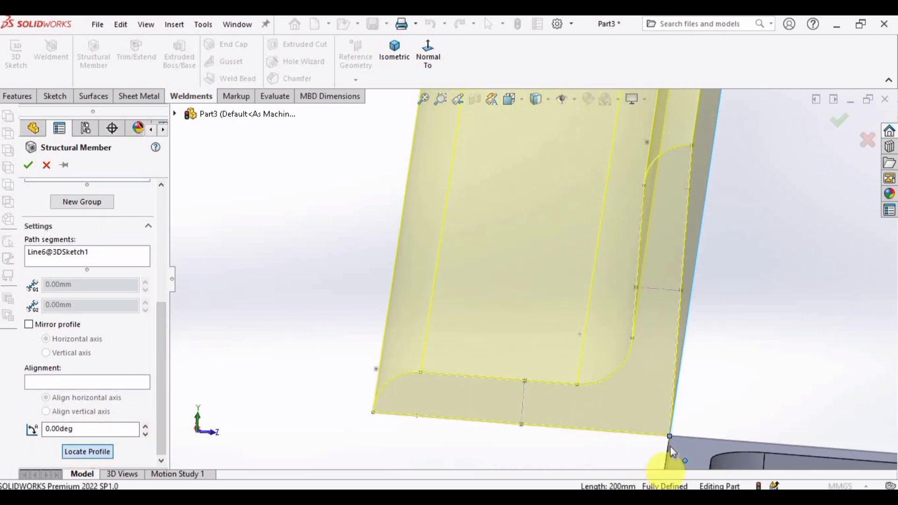
{"action": "left_click", "coordinate": [373, 414]}
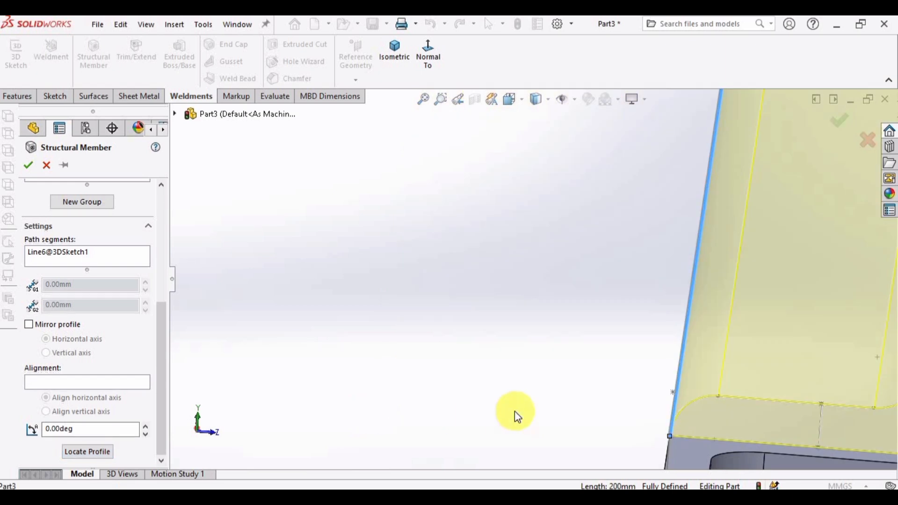
{"action": "left_click", "coordinate": [28, 166]}
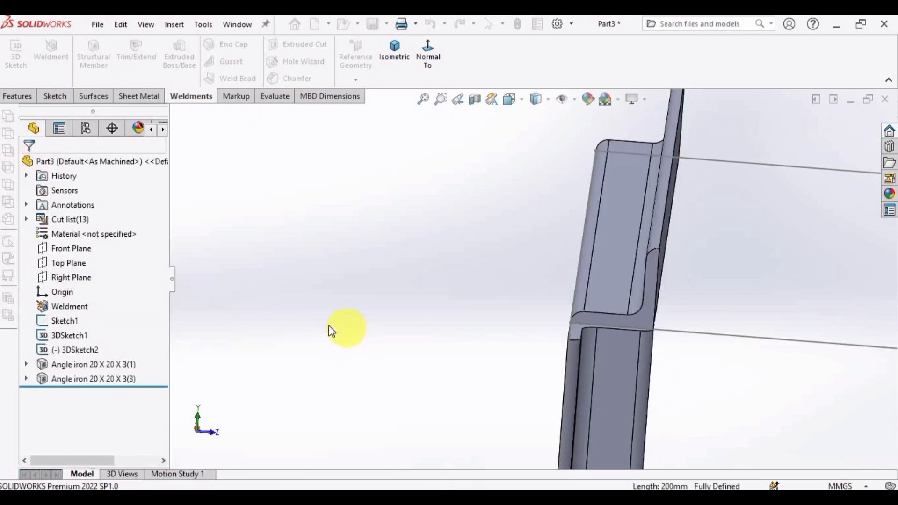
- Examine the new top arm and the joints between the V-shaped support and the base's long side
{"action": "scroll", "coordinate": [426, 366], "scroll_direction": "up", "scroll_amount": 7}
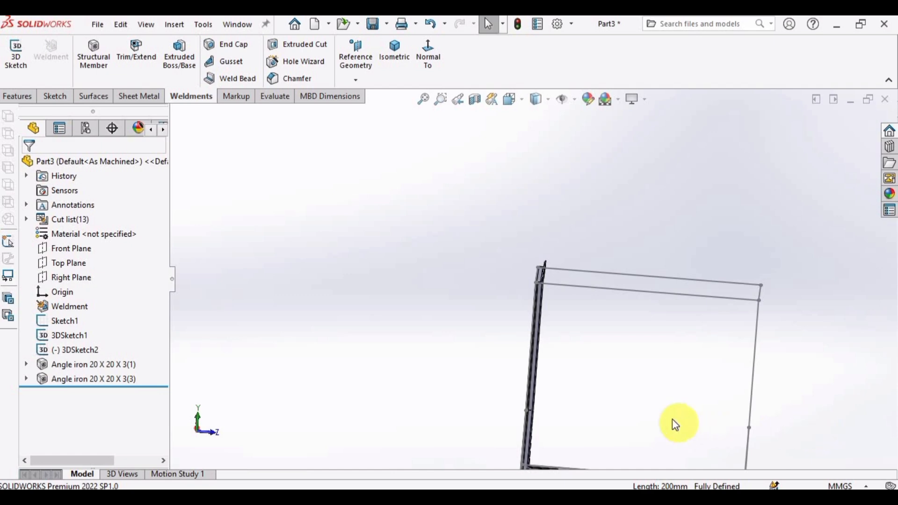
{"action": "scroll", "coordinate": [671, 421], "scroll_direction": "up", "scroll_amount": 2}
{"action": "scroll", "coordinate": [654, 417], "scroll_direction": "down", "scroll_amount": 2}
{"action": "scroll", "coordinate": [519, 450], "scroll_direction": "up", "scroll_amount": 1}
{"action": "middle_click_drag", "start_coordinate": [533, 408], "coordinate": [444, 318]}
{"action": "scroll", "coordinate": [445, 312], "scroll_direction": "down", "scroll_amount": 3}
{"action": "scroll", "coordinate": [561, 248], "scroll_direction": "down", "scroll_amount": 3}
{"action": "middle_click_drag", "start_coordinate": [579, 232], "coordinate": [622, 299]}
{"action": "scroll", "coordinate": [654, 430], "scroll_direction": "up", "scroll_amount": 6}
{"action": "middle_click_drag", "start_coordinate": [695, 435], "coordinate": [616, 410]}
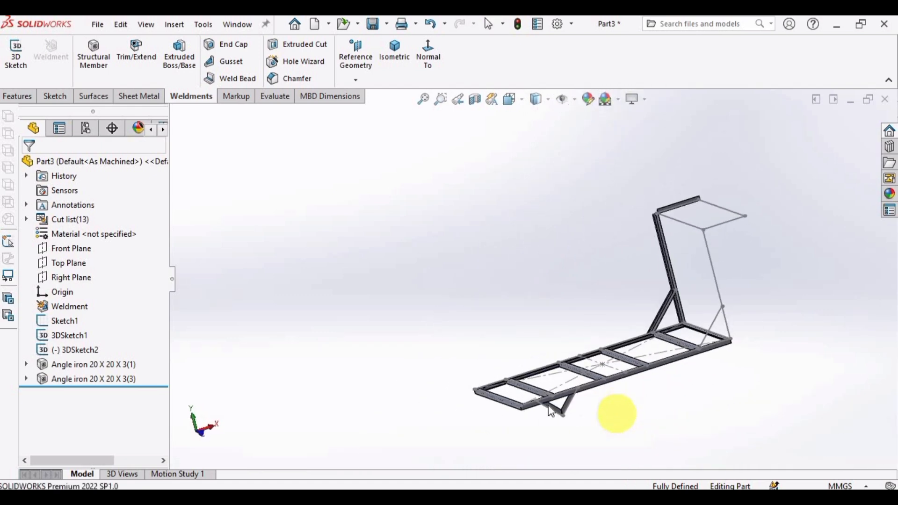
{"action": "scroll", "coordinate": [528, 244], "scroll_direction": "down", "scroll_amount": 4}
{"action": "mouse_move", "coordinate": [526, 241]}
{"action": "middle_mouse_down"}
{"action": "mouse_move", "coordinate": [479, 301]}
{"action": "mouse_move", "coordinate": [453, 306]}
{"action": "mouse_move", "coordinate": [538, 294]}
{"action": "mouse_move", "coordinate": [572, 261]}
{"action": "mouse_move", "coordinate": [587, 263]}
{"action": "mouse_move", "coordinate": [533, 249]}
{"action": "middle_mouse_up"}
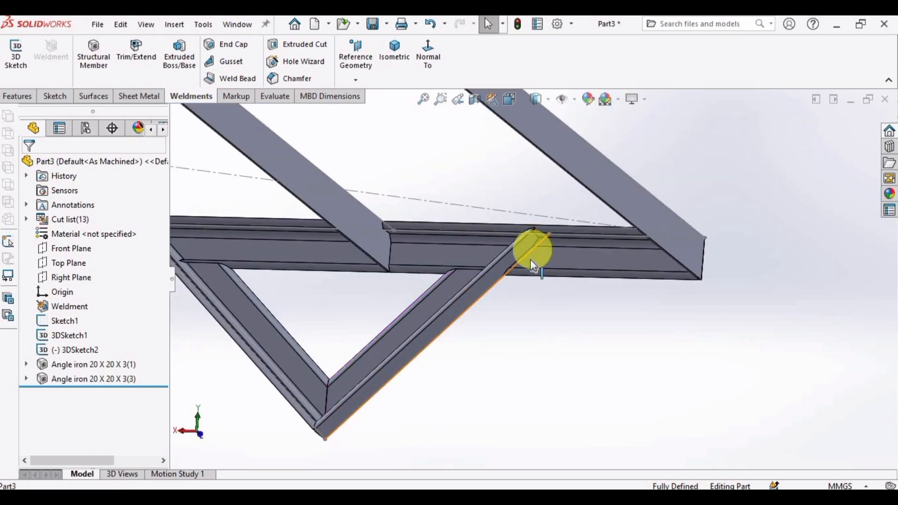
{"action": "scroll", "coordinate": [532, 259], "scroll_direction": "down", "scroll_amount": 5}
{"action": "scroll", "coordinate": [523, 257], "scroll_direction": "up", "scroll_amount": 8}
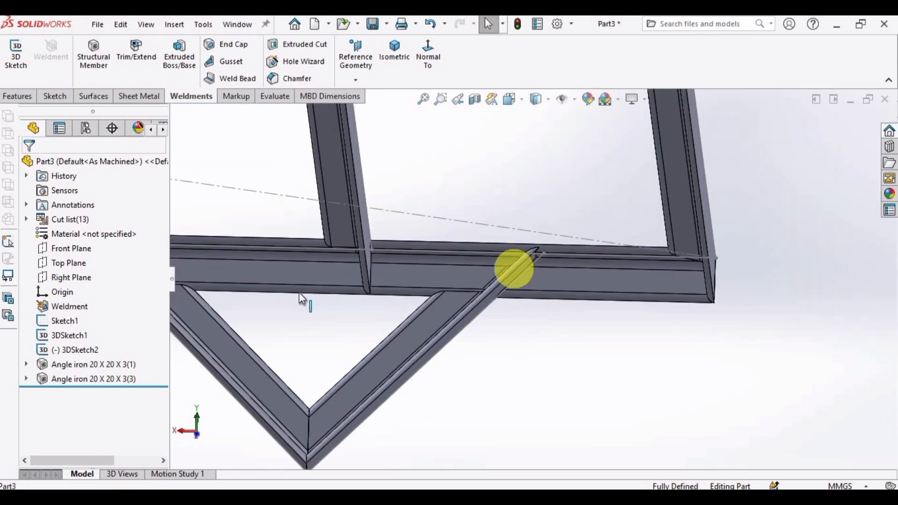
{"action": "scroll", "coordinate": [342, 275], "scroll_direction": "down", "scroll_amount": 3}
{"action": "mouse_move", "coordinate": [342, 276]}
{"action": "middle_mouse_down"}
{"action": "mouse_move", "coordinate": [344, 266]}
{"action": "mouse_move", "coordinate": [315, 260]}
{"action": "mouse_move", "coordinate": [349, 270]}
{"action": "mouse_move", "coordinate": [334, 270]}
{"action": "middle_mouse_up"}
{"action": "left_click", "coordinate": [135, 55]}
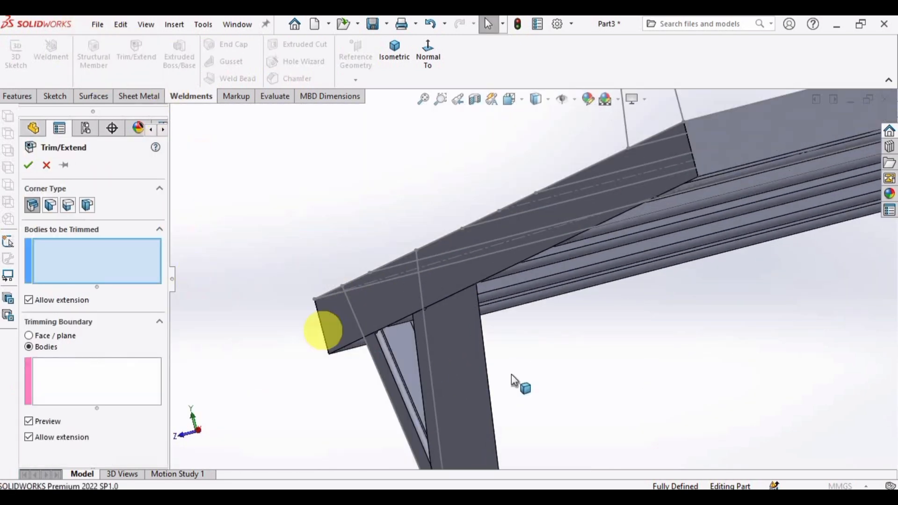
{"action": "left_click", "coordinate": [46, 166]}
- Start another angle iron 20 x 20 x 3 structural member on the long line running across from the upright's top end
{"action": "middle_click_drag", "start_coordinate": [412, 227], "coordinate": [539, 187]}
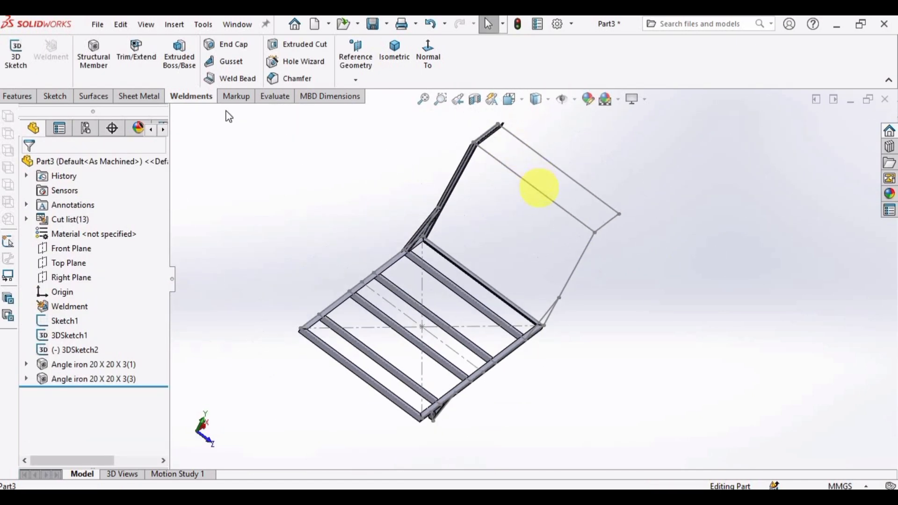
{"action": "scroll", "coordinate": [480, 152], "scroll_direction": "down", "scroll_amount": 1}
{"action": "left_click", "coordinate": [90, 57]}
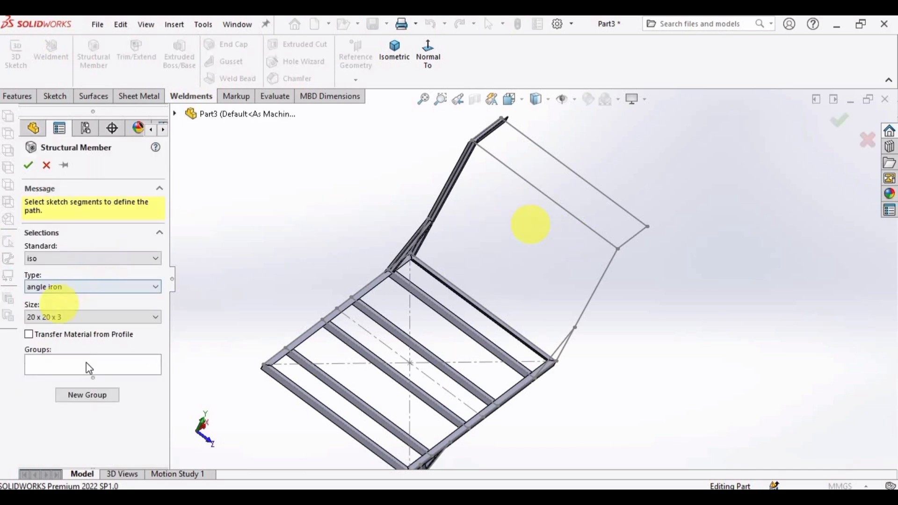
{"action": "left_click", "coordinate": [89, 368]}
{"action": "scroll", "coordinate": [518, 164], "scroll_direction": "down", "scroll_amount": 3}
{"action": "left_click", "coordinate": [526, 162]}
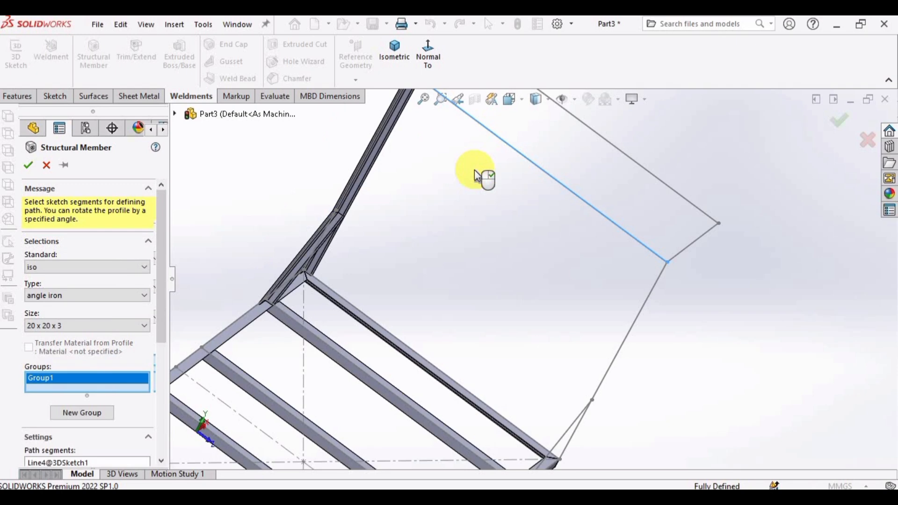
{"action": "scroll", "coordinate": [482, 178], "scroll_direction": "down", "scroll_amount": 5}
{"action": "middle_click_drag", "start_coordinate": [459, 154], "coordinate": [467, 175]}
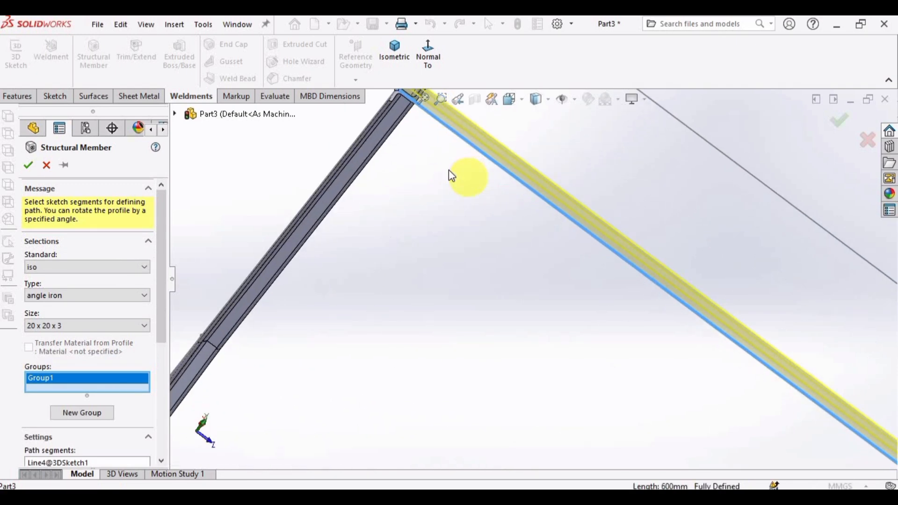
- Try mirroring the top crossbar's profile about its horizontal axis
{"action": "scroll", "coordinate": [453, 173], "scroll_direction": "up", "scroll_amount": 4}
{"action": "scroll", "coordinate": [535, 229], "scroll_direction": "down", "scroll_amount": 2}
{"action": "middle_click_drag", "start_coordinate": [535, 228], "coordinate": [458, 346]}
{"action": "scroll", "coordinate": [487, 307], "scroll_direction": "down", "scroll_amount": 2}
{"action": "middle_click_drag", "start_coordinate": [495, 321], "coordinate": [119, 342]}
{"action": "left_click_drag", "start_coordinate": [166, 311], "coordinate": [161, 361]}
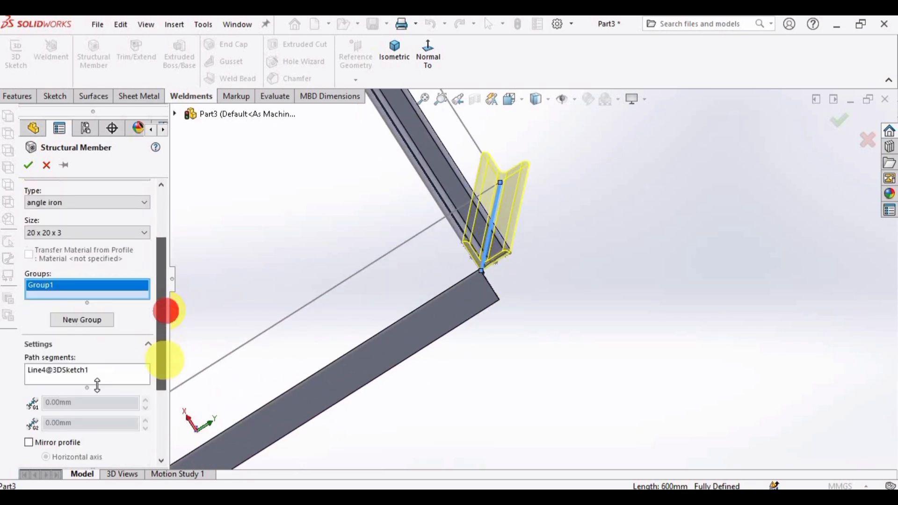
{"action": "left_click", "coordinate": [55, 438]}
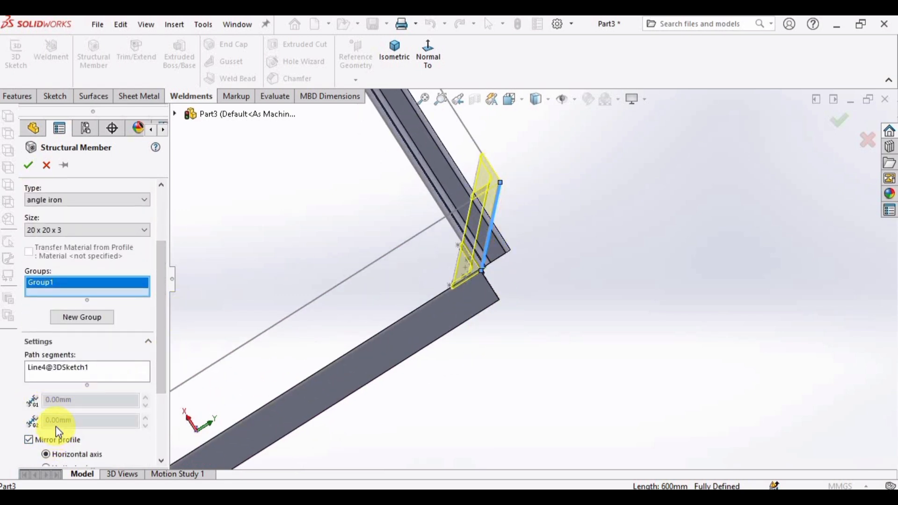
{"action": "left_click", "coordinate": [49, 441]}
- Try a rotation angle of 180 degrees for the top crossbar's profile
{"action": "middle_click_drag", "start_coordinate": [489, 294], "coordinate": [196, 353]}
{"action": "left_click_drag", "start_coordinate": [163, 308], "coordinate": [157, 367]}
{"action": "left_click", "coordinate": [86, 434]}
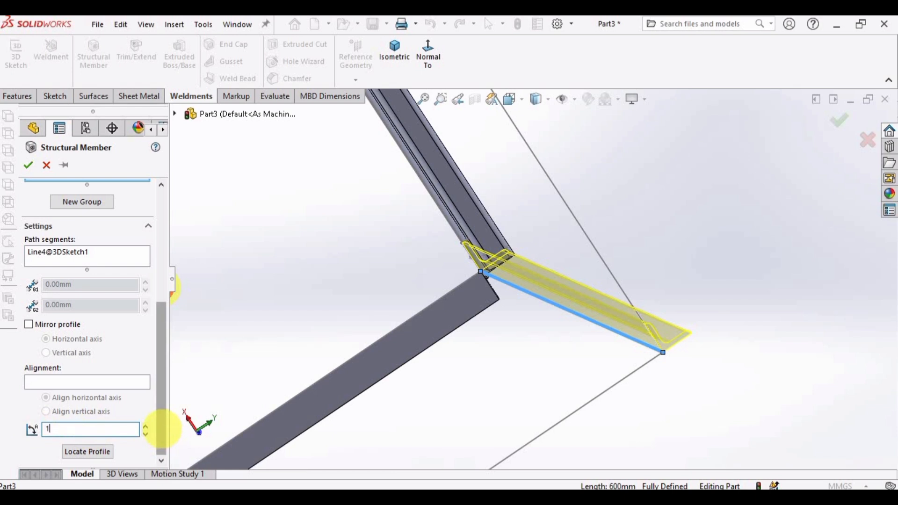
{"action": "key", "text": "Return"}
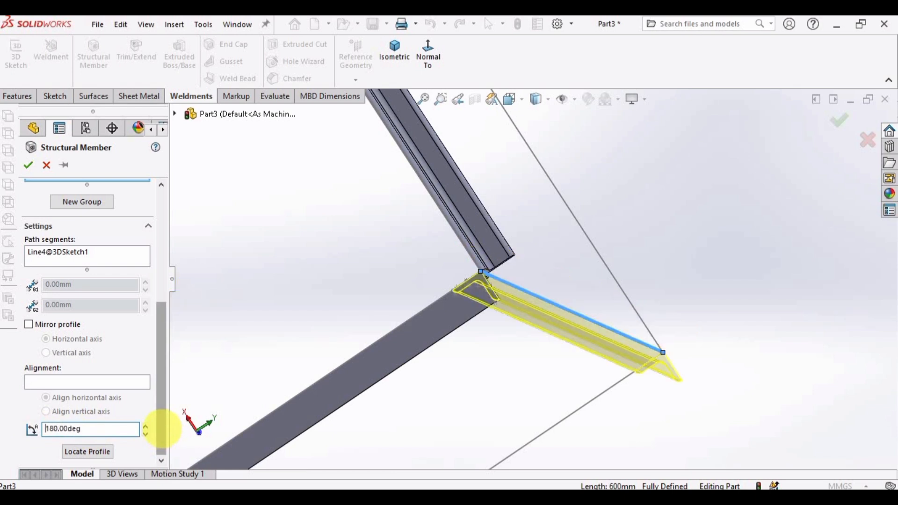
- Set the top crossbar profile's rotation angle to 90 degrees and finish the structural member
{"action": "left_click", "coordinate": [95, 432]}
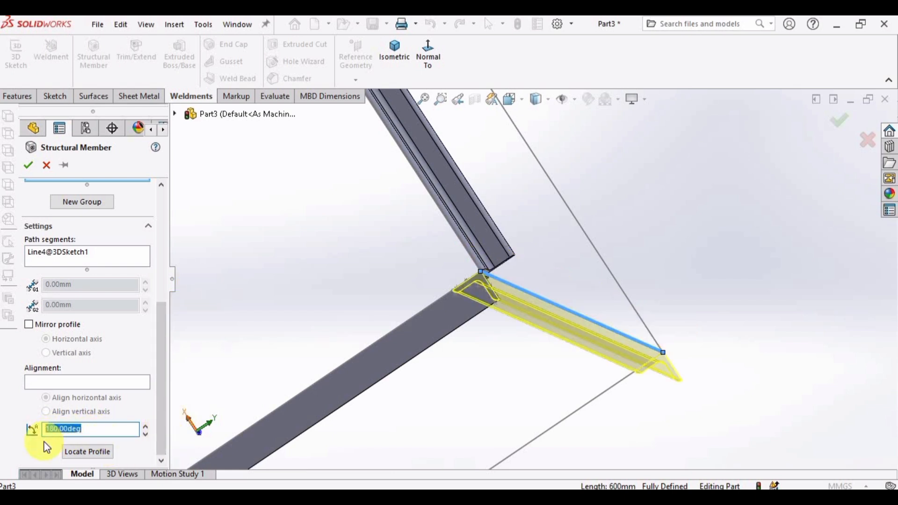
{"action": "type", "text": "90"}
{"action": "key", "text": "Return"}
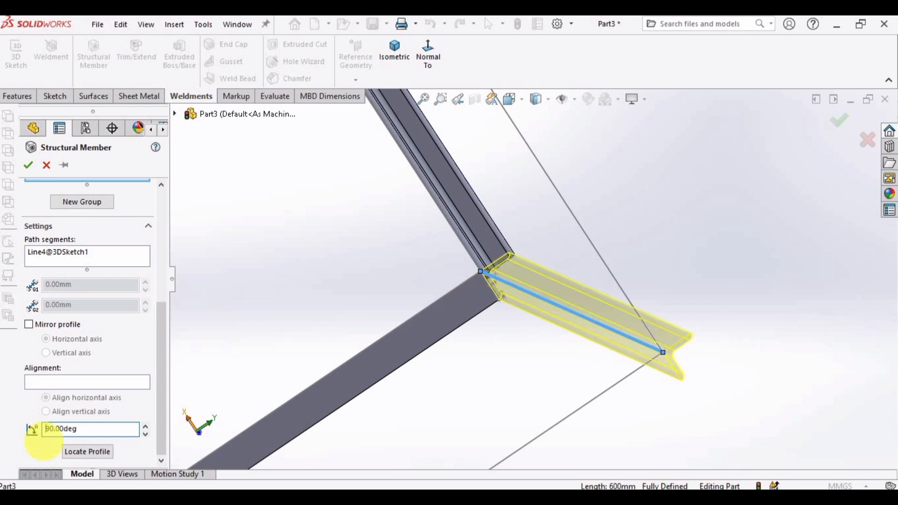
{"action": "left_click", "coordinate": [26, 166]}
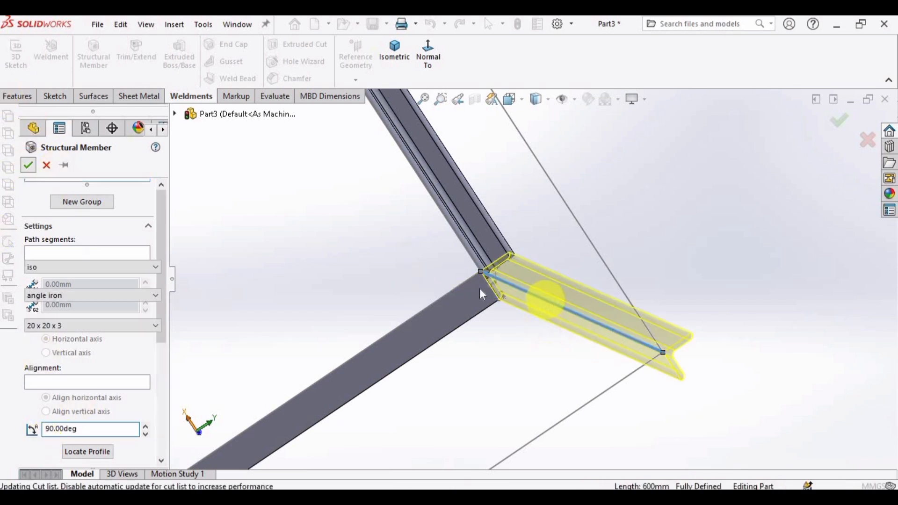
- Start a Mirror feature with the Front Plane as the mirror plane
{"action": "middle_click_drag", "start_coordinate": [500, 277], "coordinate": [697, 394]}
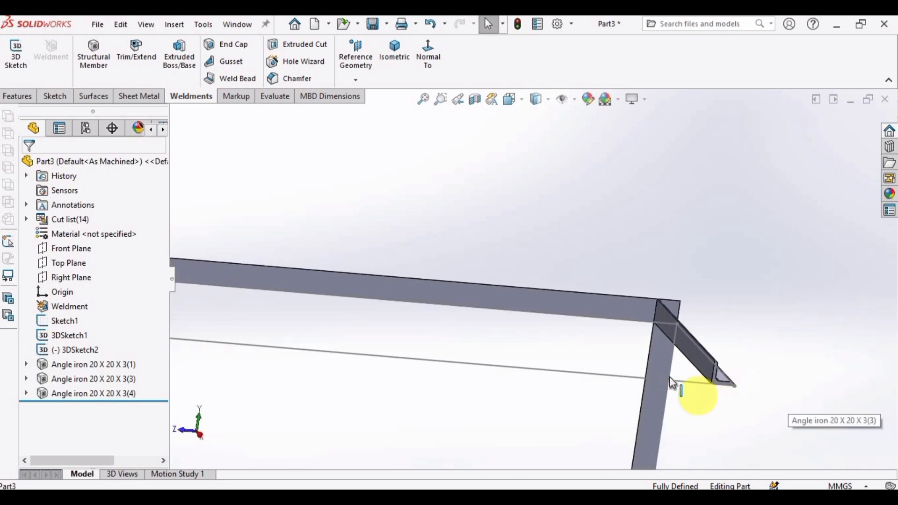
{"action": "scroll", "coordinate": [358, 329], "scroll_direction": "up", "scroll_amount": 3}
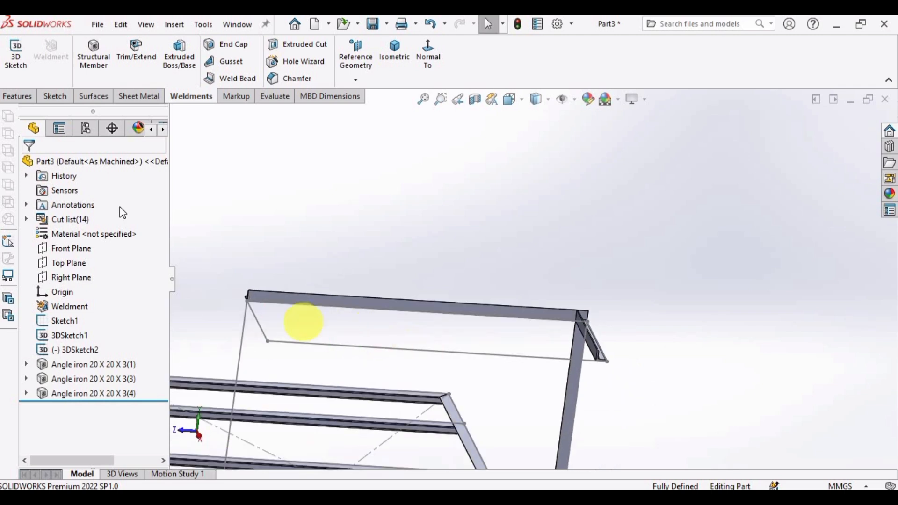
{"action": "left_click", "coordinate": [17, 96]}
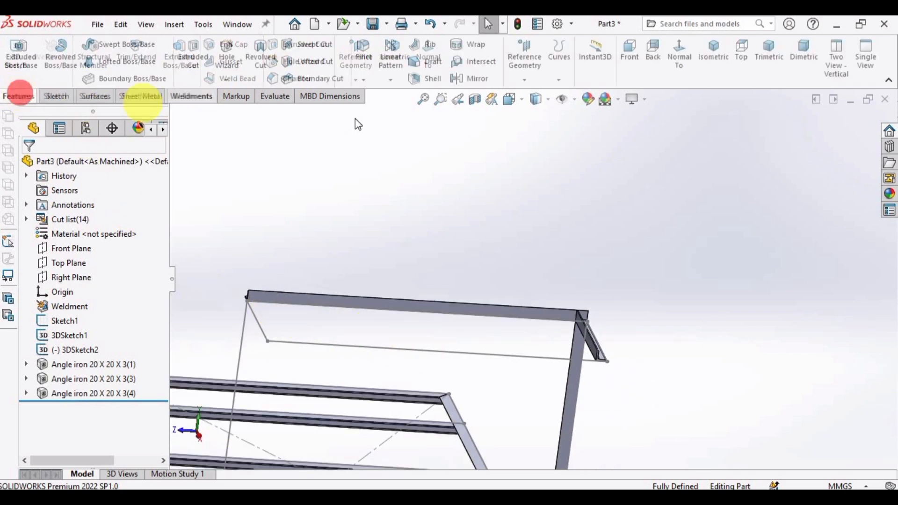
{"action": "left_click", "coordinate": [486, 82]}
{"action": "scroll", "coordinate": [457, 377], "scroll_direction": "up", "scroll_amount": 3}
{"action": "middle_click_drag", "start_coordinate": [419, 391], "coordinate": [514, 439]}
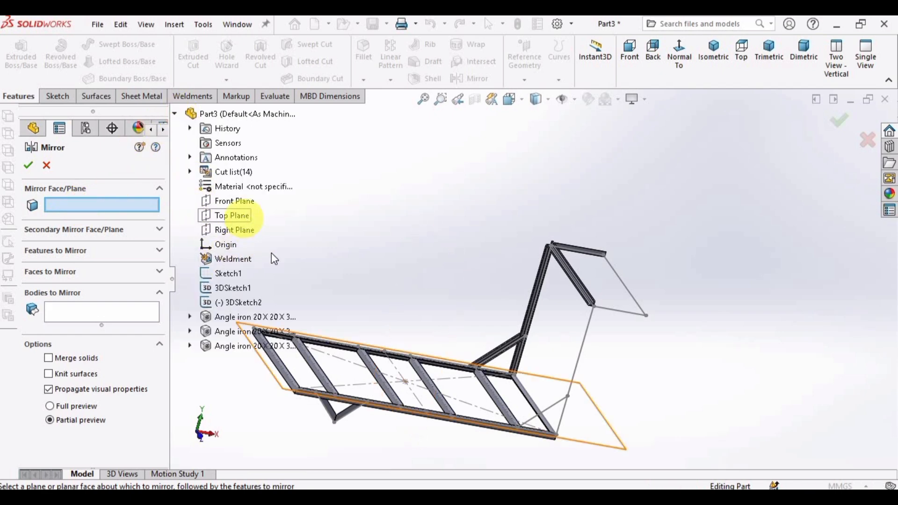
{"action": "middle_click_drag", "start_coordinate": [536, 350], "coordinate": [583, 388]}
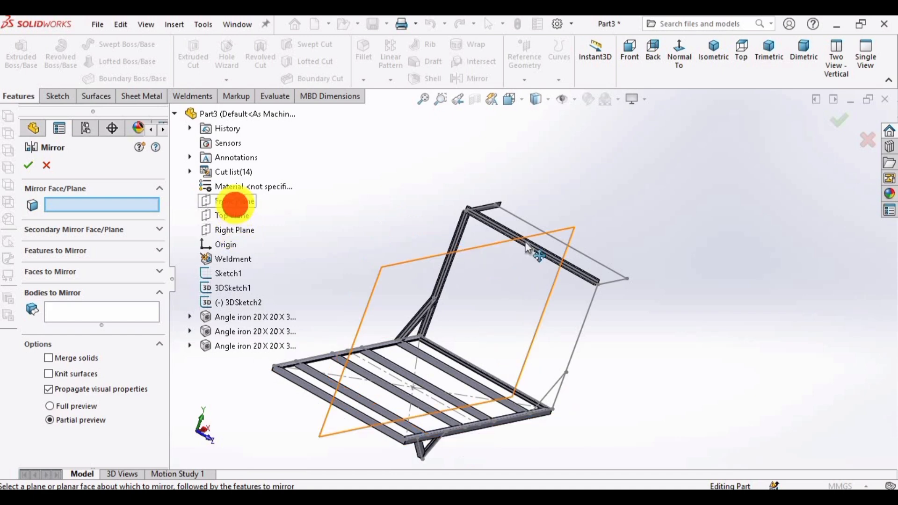
{"action": "left_click", "coordinate": [233, 201]}
- Select the upright, its top arm and the diagonal brace as bodies to mirror across the Front Plane
{"action": "scroll", "coordinate": [406, 262], "scroll_direction": "down", "scroll_amount": 3}
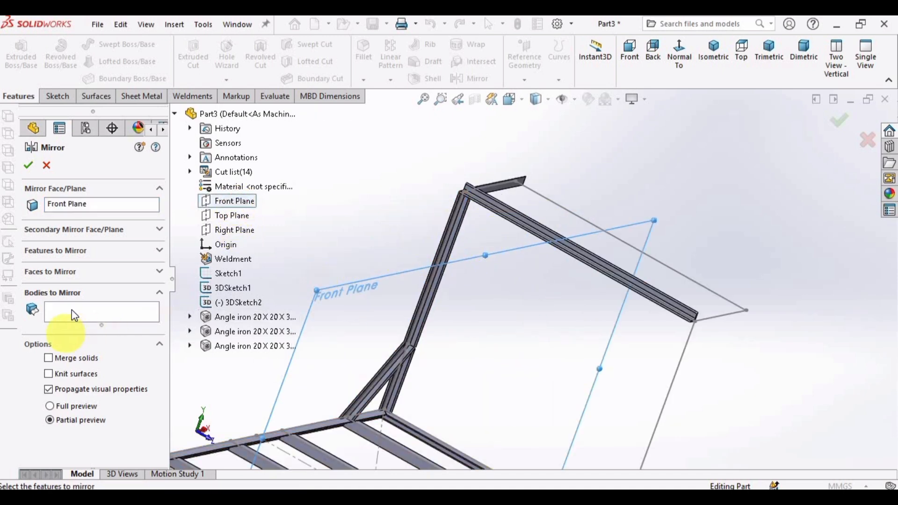
{"action": "left_click", "coordinate": [132, 321]}
{"action": "left_click", "coordinate": [451, 241]}
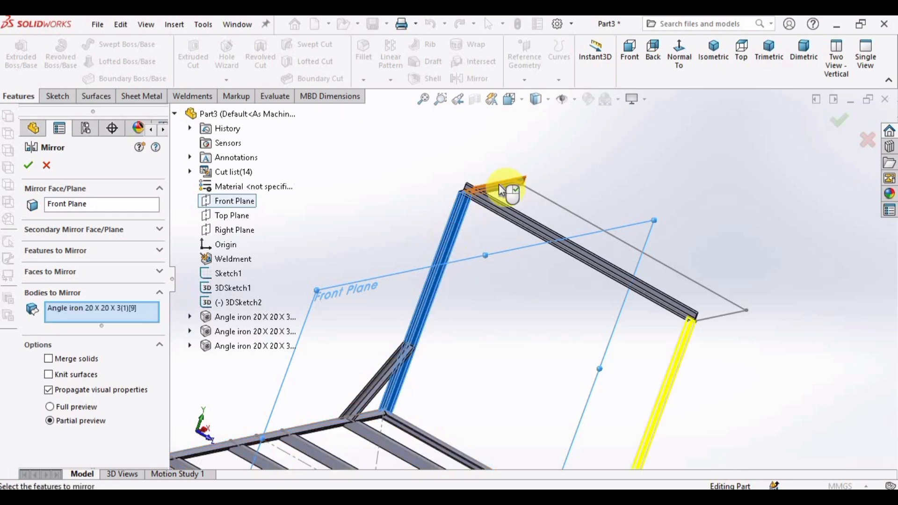
{"action": "left_click", "coordinate": [500, 189]}
{"action": "scroll", "coordinate": [486, 444], "scroll_direction": "up", "scroll_amount": 2}
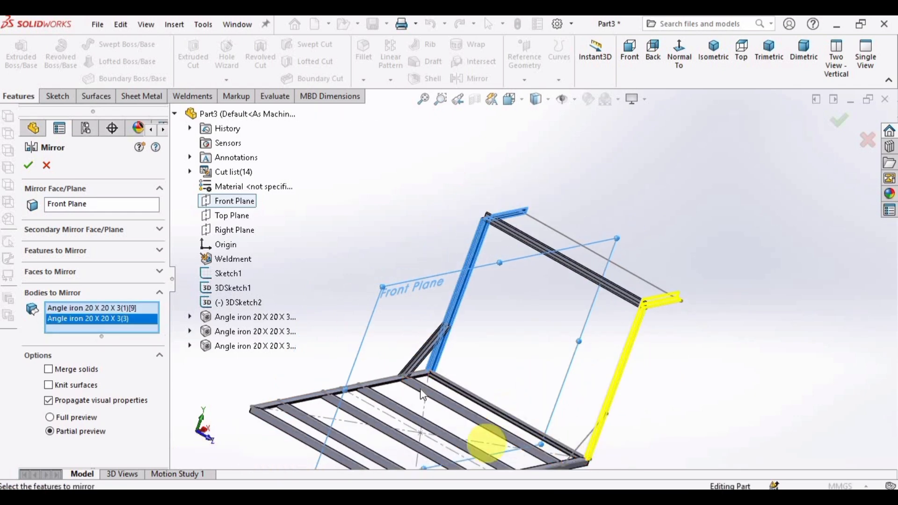
{"action": "scroll", "coordinate": [430, 346], "scroll_direction": "down", "scroll_amount": 1}
{"action": "left_click", "coordinate": [431, 345]}
{"action": "scroll", "coordinate": [428, 434], "scroll_direction": "up", "scroll_amount": 3}
{"action": "scroll", "coordinate": [473, 439], "scroll_direction": "down", "scroll_amount": 1}
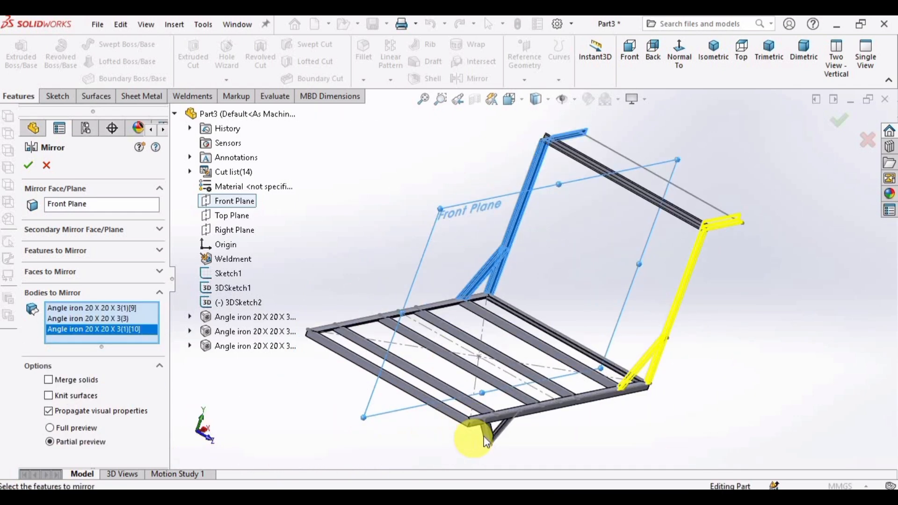
- Add both members of the V-shaped support under the base to the mirrored bodies and finish the mirror
{"action": "scroll", "coordinate": [487, 441], "scroll_direction": "down", "scroll_amount": 2}
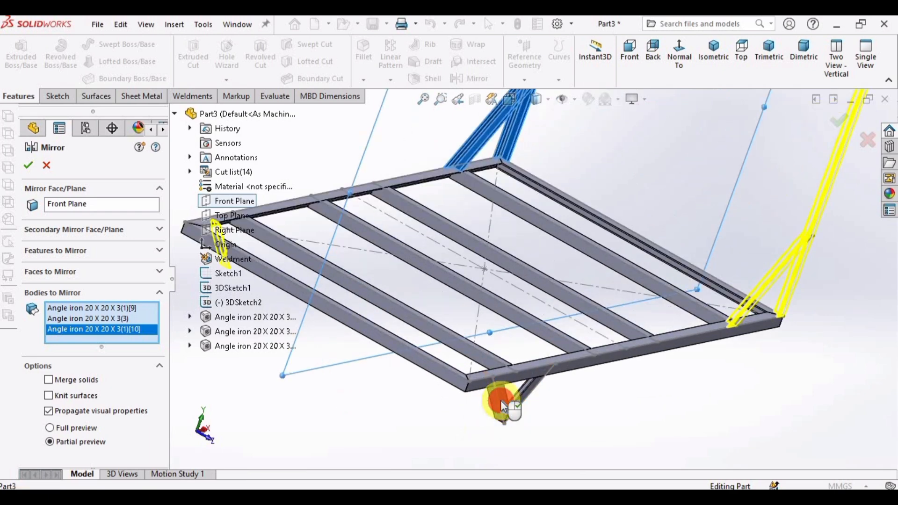
{"action": "left_click", "coordinate": [500, 401]}
{"action": "left_click", "coordinate": [530, 391]}
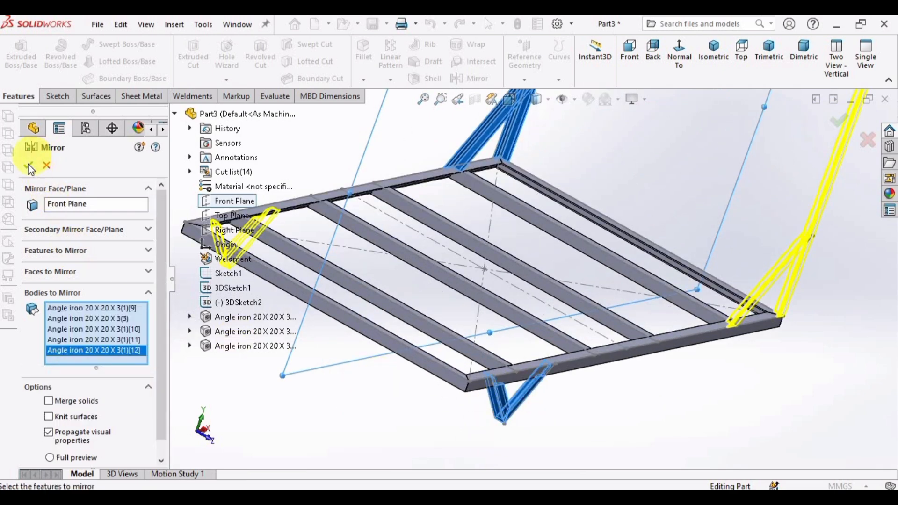
{"action": "scroll", "coordinate": [485, 301], "scroll_direction": "up", "scroll_amount": 3}
{"action": "middle_click_drag", "start_coordinate": [485, 301], "coordinate": [447, 309]}
{"action": "middle_click_drag", "start_coordinate": [606, 312], "coordinate": [689, 167]}
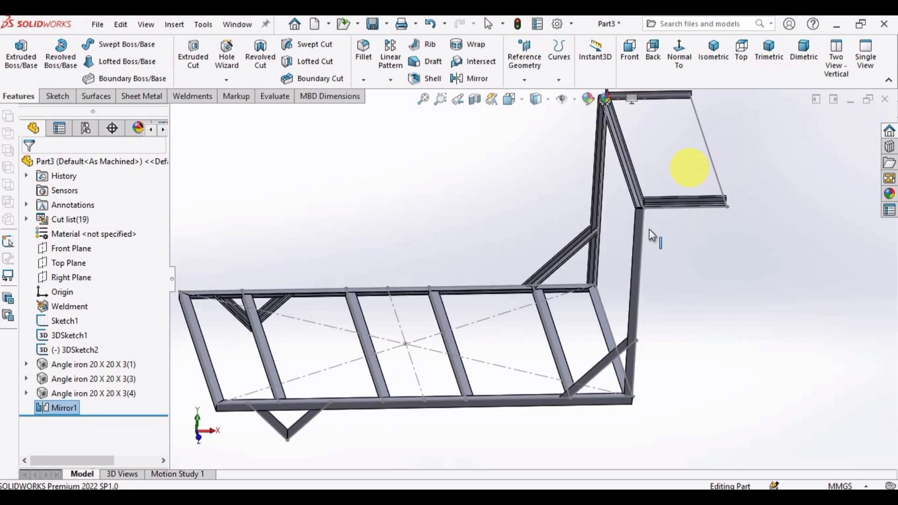
{"action": "scroll", "coordinate": [347, 399], "scroll_direction": "up", "scroll_amount": 2}
{"action": "scroll", "coordinate": [340, 391], "scroll_direction": "down", "scroll_amount": 1}
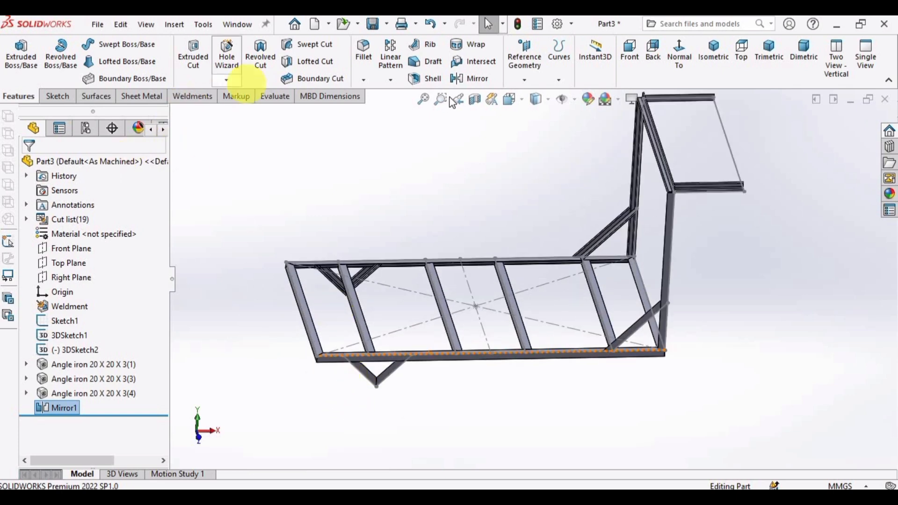
- Start another Mirror feature with the Right Plane as the mirror plane, set to mirror bodies
{"action": "left_click", "coordinate": [473, 79]}
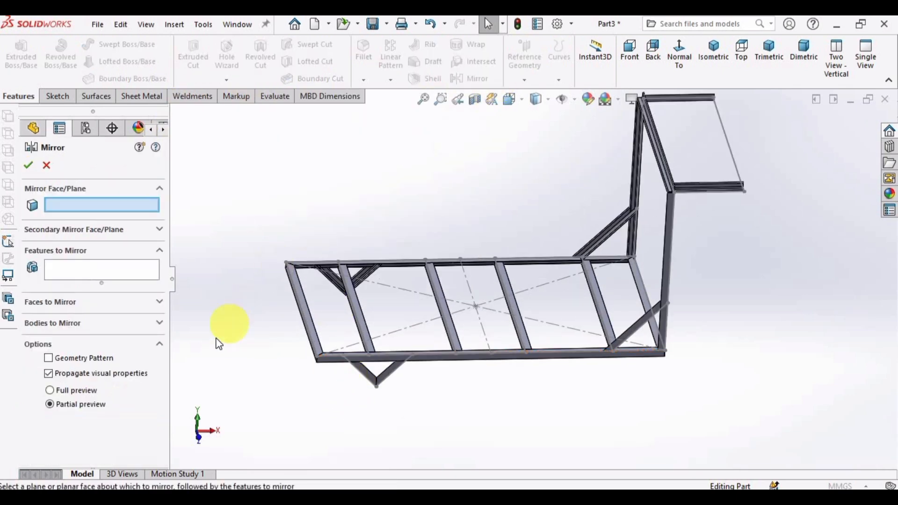
{"action": "left_click", "coordinate": [86, 200]}
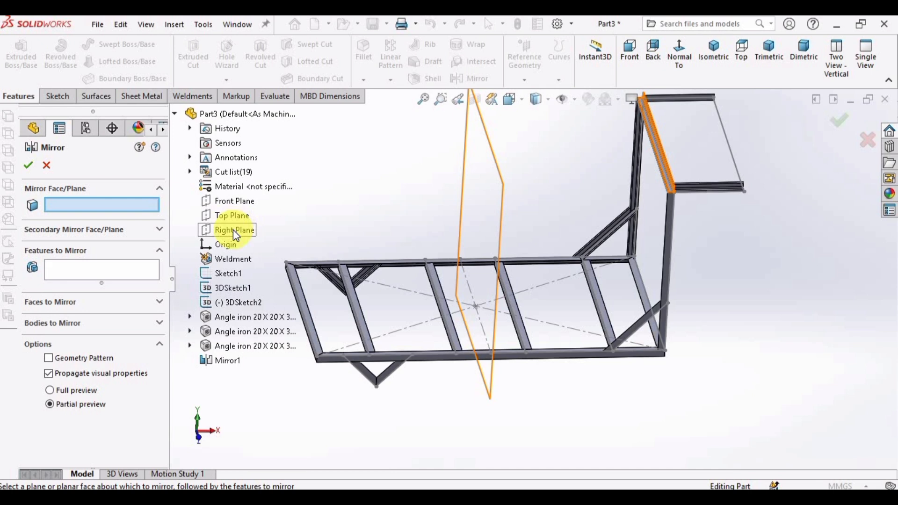
{"action": "left_click", "coordinate": [233, 229]}
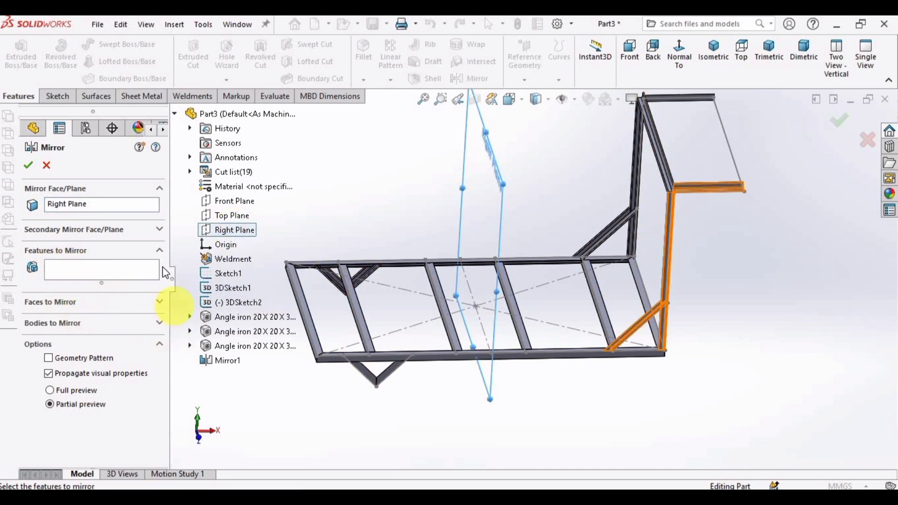
{"action": "left_click", "coordinate": [159, 302]}
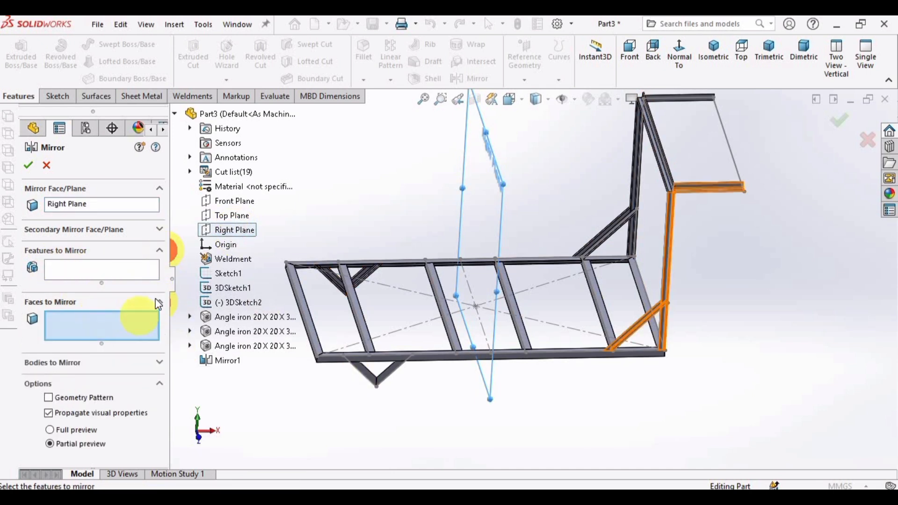
{"action": "left_click", "coordinate": [160, 301]}
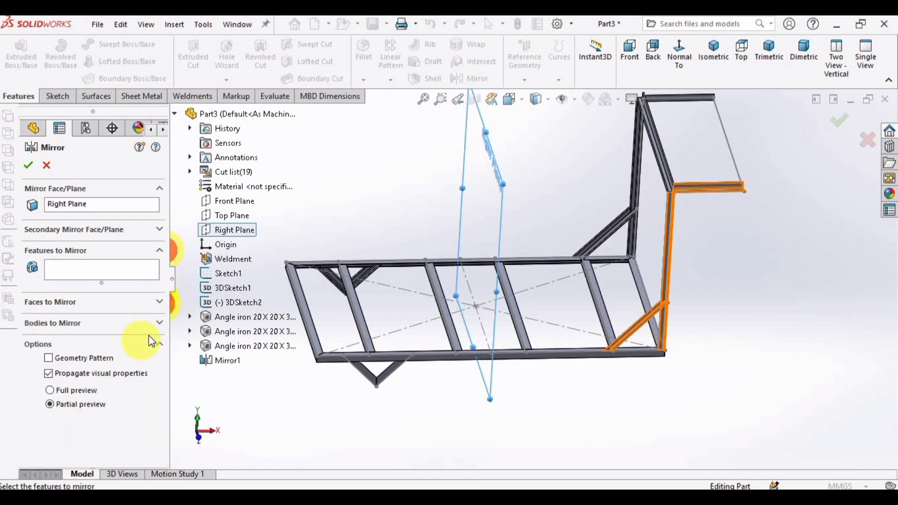
{"action": "left_click", "coordinate": [98, 325]}
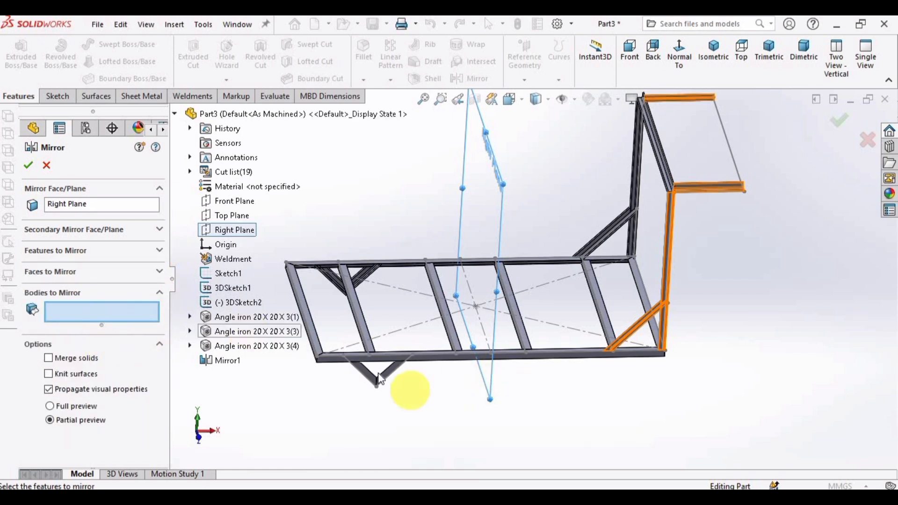
- Mirror the four members of the two V-shaped supports across the Right Plane
{"action": "scroll", "coordinate": [402, 383], "scroll_direction": "down", "scroll_amount": 3}
{"action": "left_click", "coordinate": [384, 358]}
{"action": "left_click", "coordinate": [356, 353]}
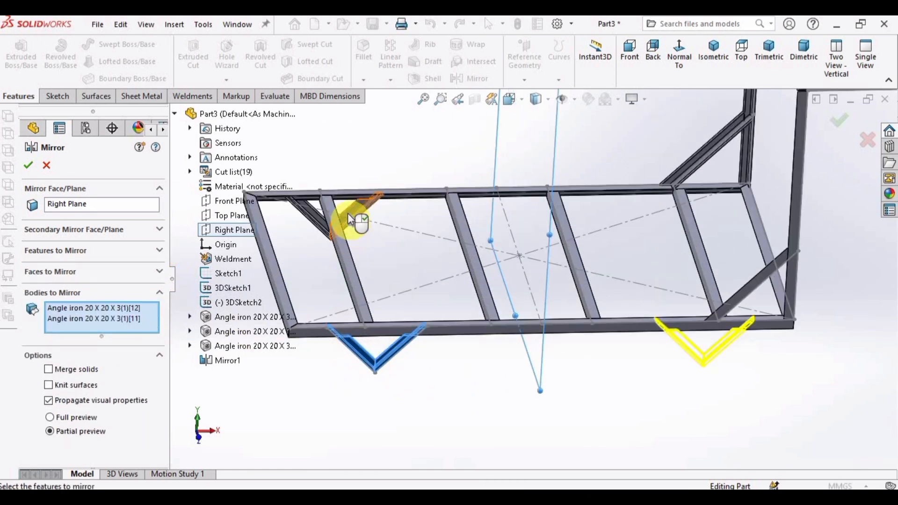
{"action": "left_click", "coordinate": [360, 204]}
{"action": "left_click", "coordinate": [312, 215]}
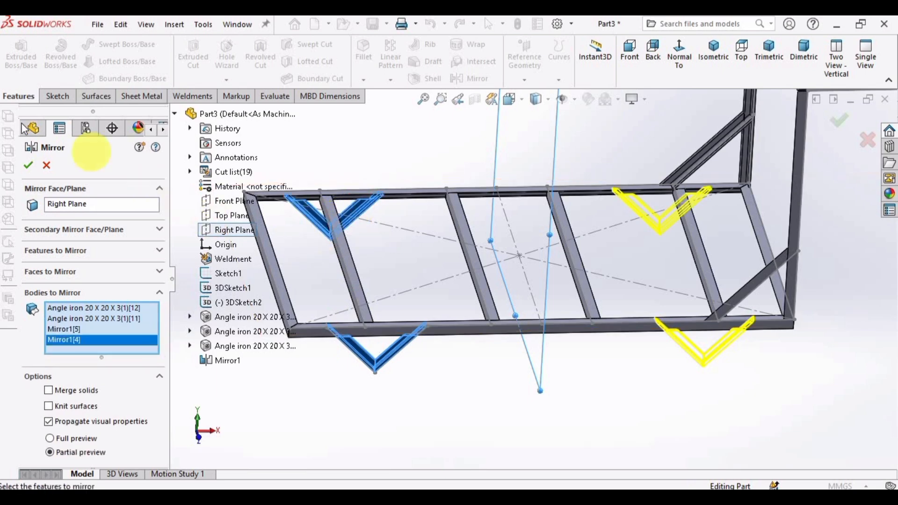
{"action": "left_click", "coordinate": [29, 166]}
{"action": "middle_click_drag", "start_coordinate": [574, 280], "coordinate": [592, 270]}
{"action": "scroll", "coordinate": [673, 181], "scroll_direction": "down", "scroll_amount": 2}
{"action": "scroll", "coordinate": [677, 176], "scroll_direction": "up", "scroll_amount": 3}
{"action": "scroll", "coordinate": [671, 155], "scroll_direction": "down", "scroll_amount": 2}
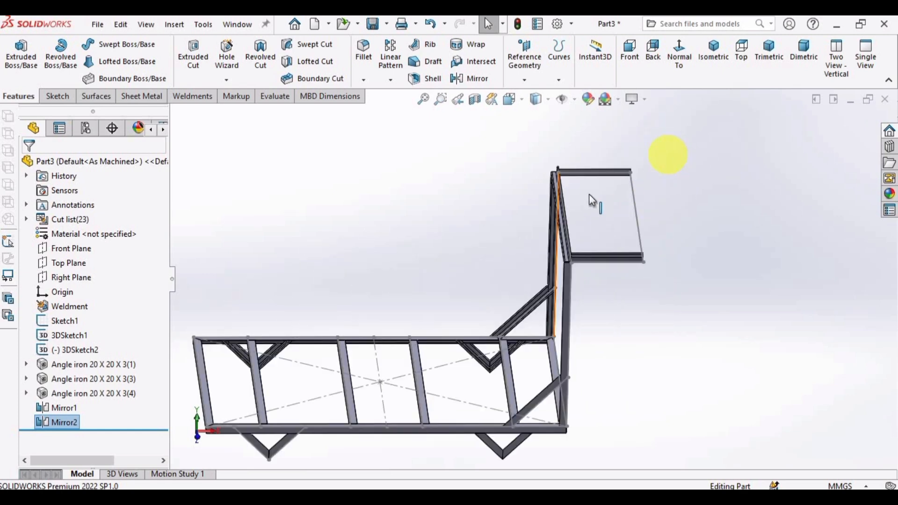
- Sketch a circle of about 5.25 mm radius on the top arm's side face, near its free end
{"action": "scroll", "coordinate": [588, 196], "scroll_direction": "up", "scroll_amount": 3}
{"action": "scroll", "coordinate": [570, 226], "scroll_direction": "down", "scroll_amount": 6}
{"action": "left_click", "coordinate": [56, 97]}
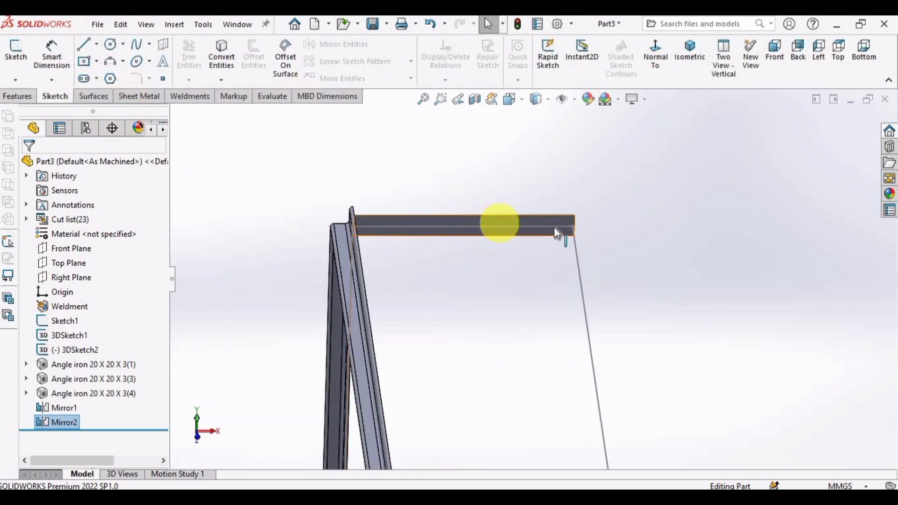
{"action": "left_click", "coordinate": [555, 227]}
{"action": "scroll", "coordinate": [531, 238], "scroll_direction": "down", "scroll_amount": 3}
{"action": "left_click", "coordinate": [690, 269]}
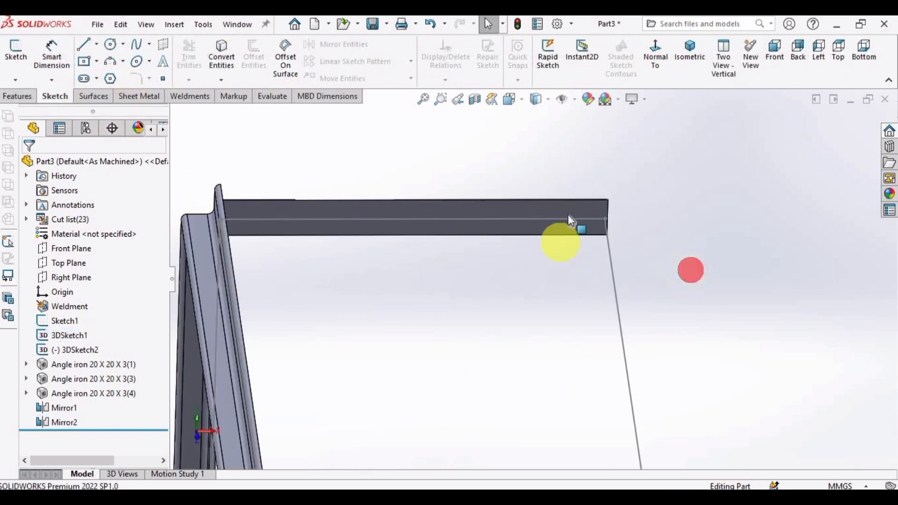
{"action": "scroll", "coordinate": [571, 214], "scroll_direction": "down", "scroll_amount": 3}
{"action": "left_click", "coordinate": [586, 224]}
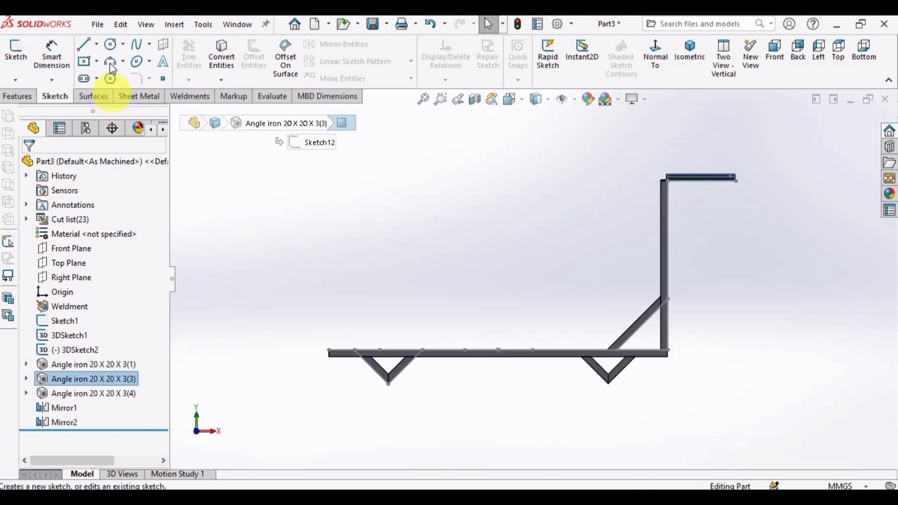
{"action": "left_click", "coordinate": [111, 45]}
{"action": "scroll", "coordinate": [723, 194], "scroll_direction": "down", "scroll_amount": 6}
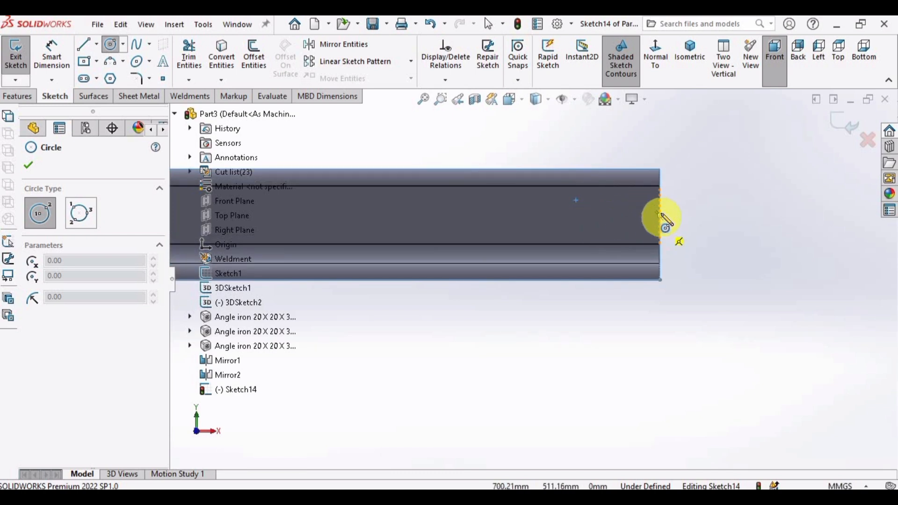
{"action": "left_click", "coordinate": [596, 215]}
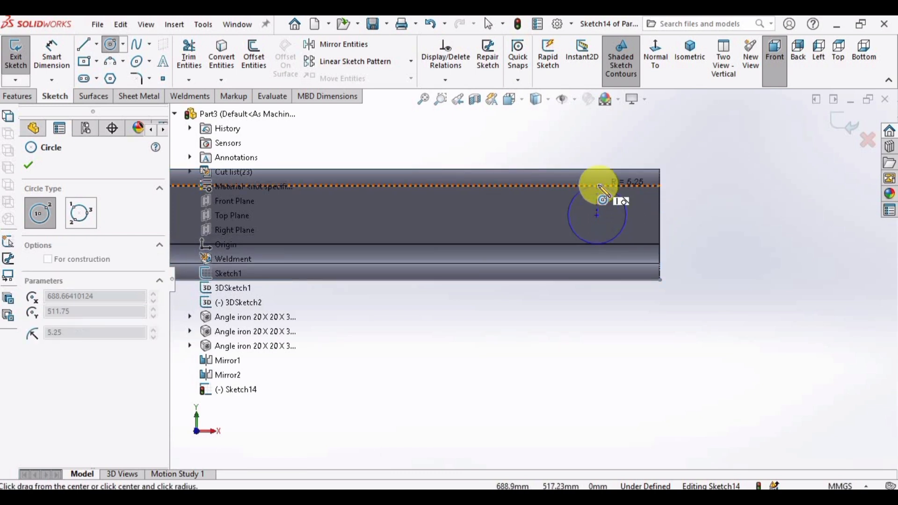
{"action": "left_click", "coordinate": [596, 186]}
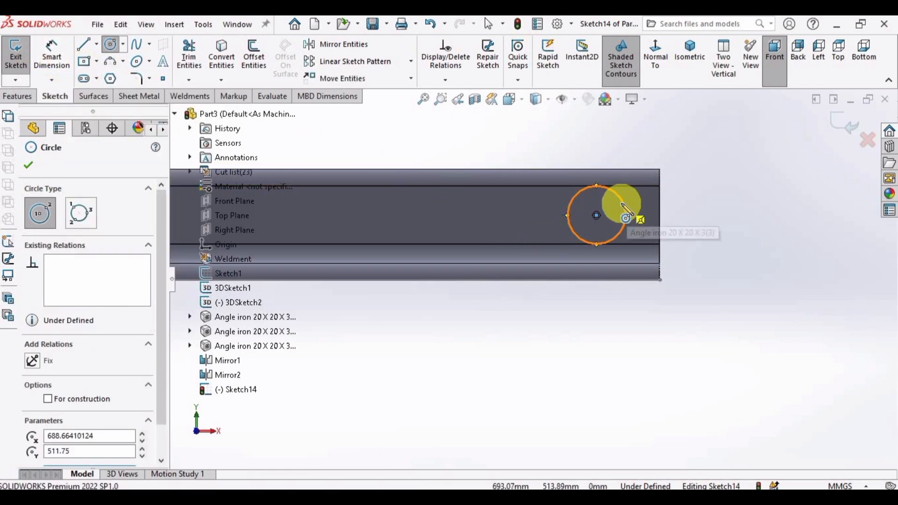
{"action": "left_click", "coordinate": [624, 202]}
- Dimension the circle on the top arm with a diameter of 15 mm
{"action": "left_click", "coordinate": [55, 54]}
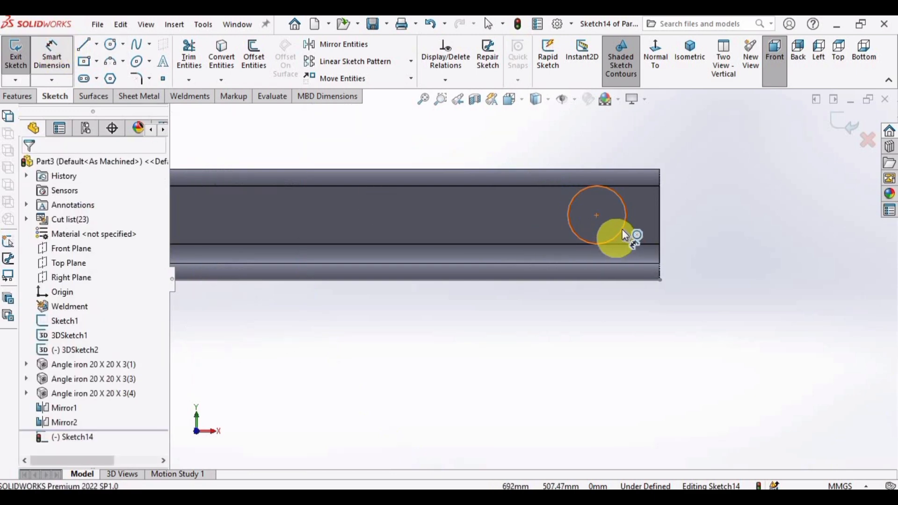
{"action": "left_click", "coordinate": [624, 226]}
{"action": "left_click", "coordinate": [726, 208]}
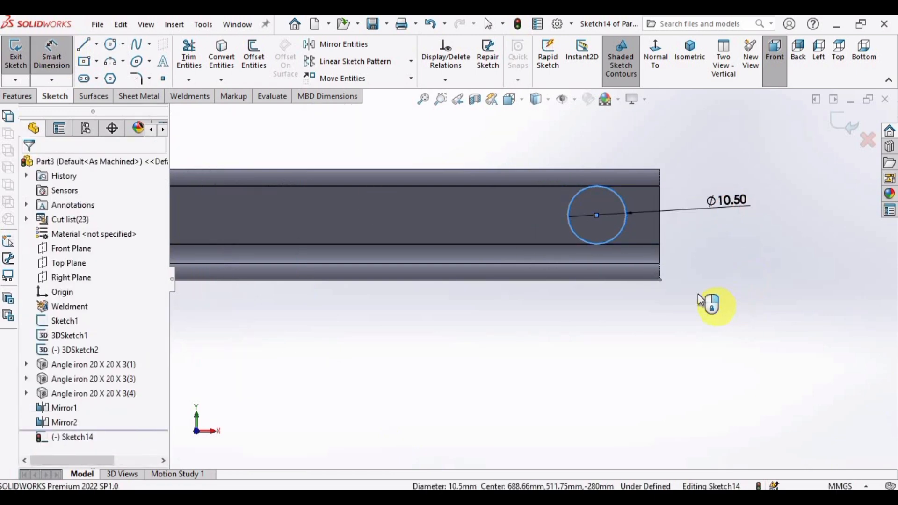
{"action": "left_click", "coordinate": [661, 283]}
{"action": "type", "text": "15"}
{"action": "key", "text": "Return"}
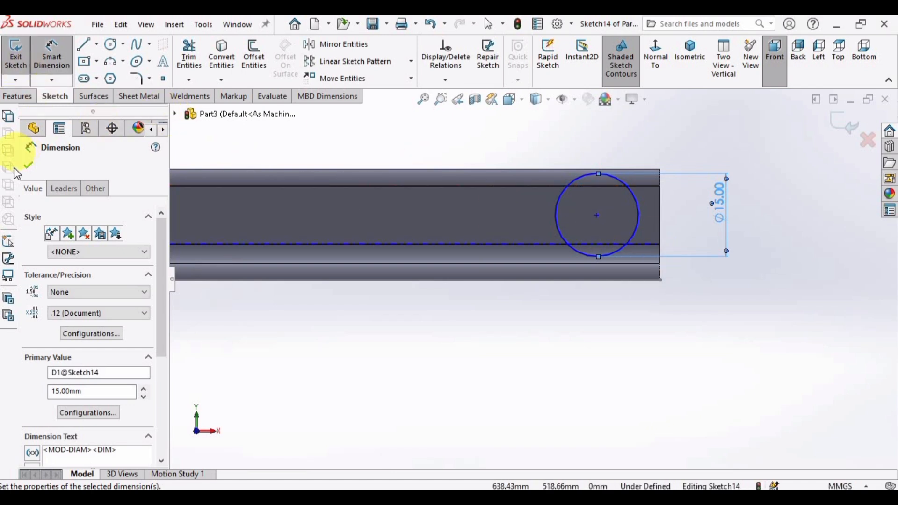
- Make the circle tangent to the end edge of the top arm
{"action": "scroll", "coordinate": [652, 225], "scroll_direction": "down", "scroll_amount": 2}
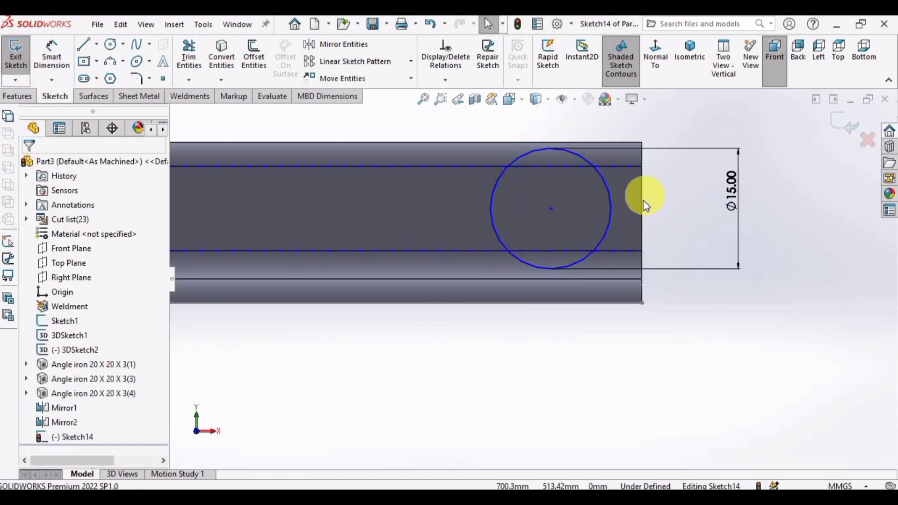
{"action": "left_click", "coordinate": [642, 209]}
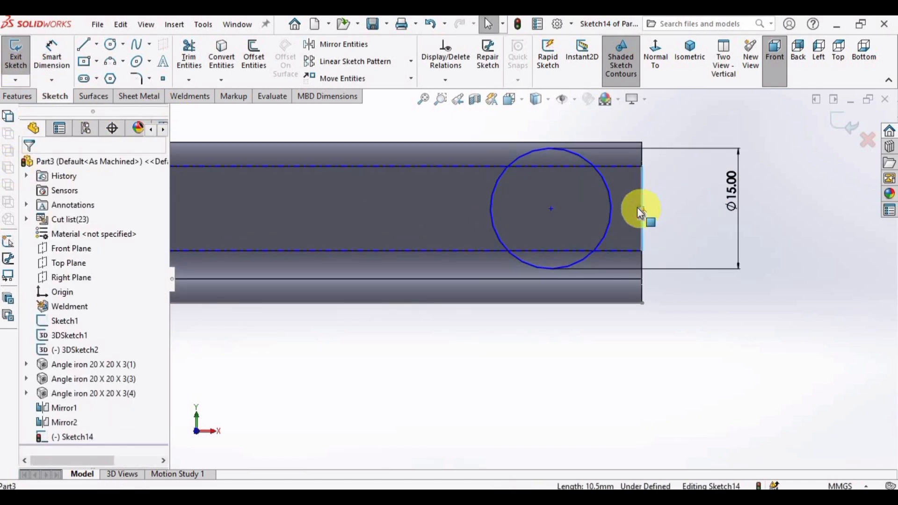
{"action": "left_click", "coordinate": [612, 206], "text": "ctrl"}
{"action": "left_click", "coordinate": [31, 377]}
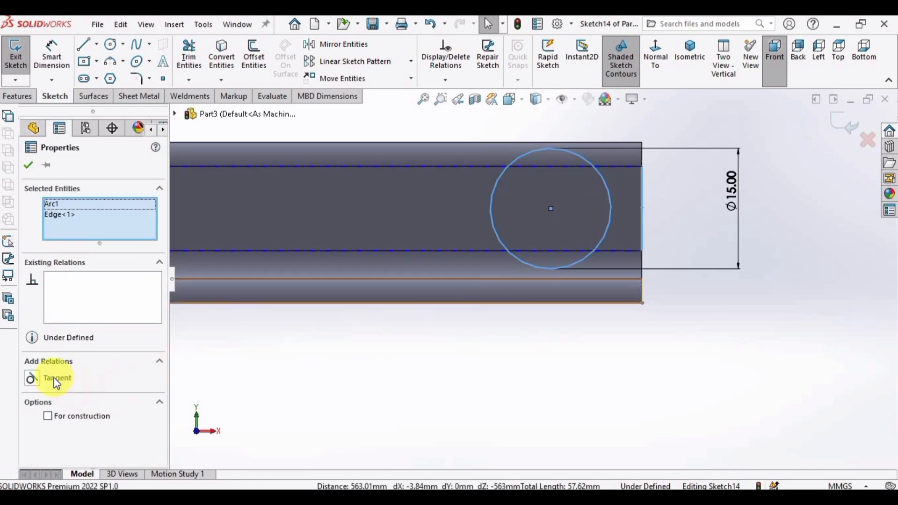
{"action": "left_click", "coordinate": [27, 163]}
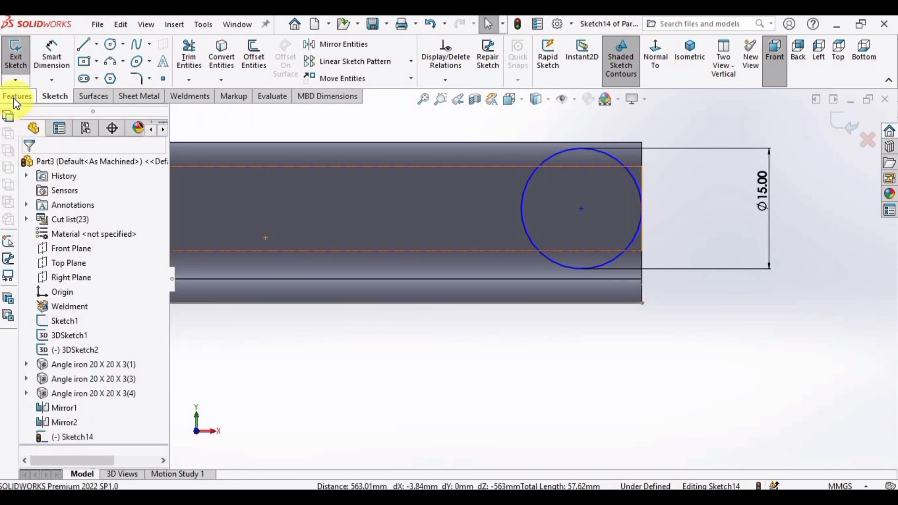
- Extrude the circle with Up To Surface as far as the opposite top arm's face, as a separate body
{"action": "left_click", "coordinate": [17, 96]}
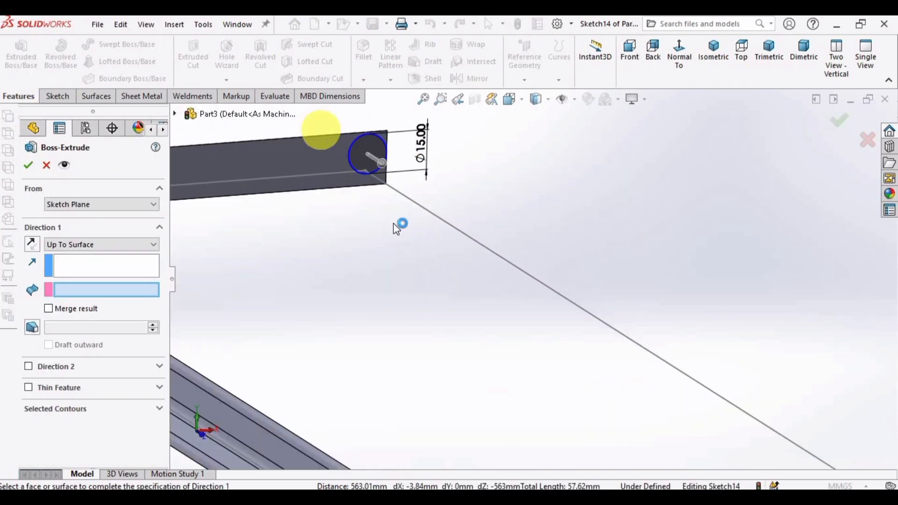
{"action": "left_click", "coordinate": [73, 245]}
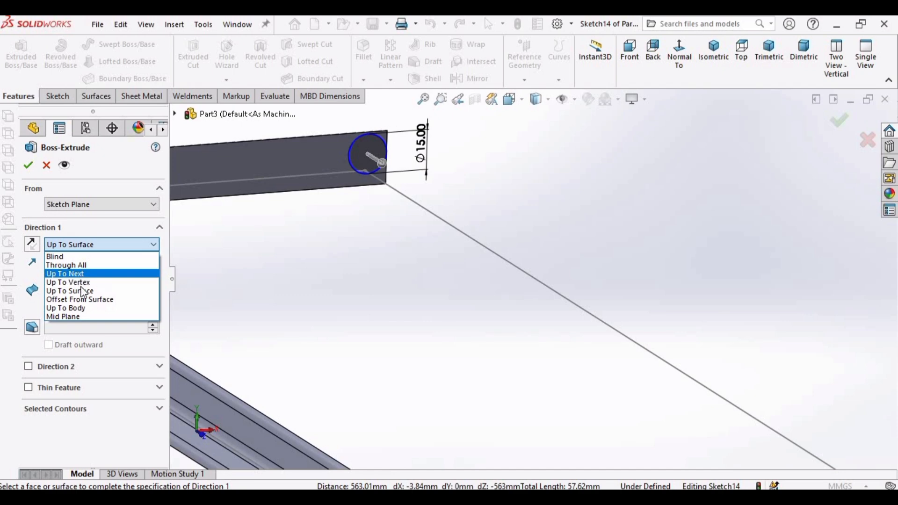
{"action": "left_click", "coordinate": [79, 290]}
{"action": "scroll", "coordinate": [683, 365], "scroll_direction": "up", "scroll_amount": 6}
{"action": "middle_click_drag", "start_coordinate": [679, 380], "coordinate": [765, 450]}
{"action": "scroll", "coordinate": [660, 374], "scroll_direction": "down", "scroll_amount": 3}
{"action": "left_click", "coordinate": [642, 337]}
{"action": "scroll", "coordinate": [607, 345], "scroll_direction": "up", "scroll_amount": 2}
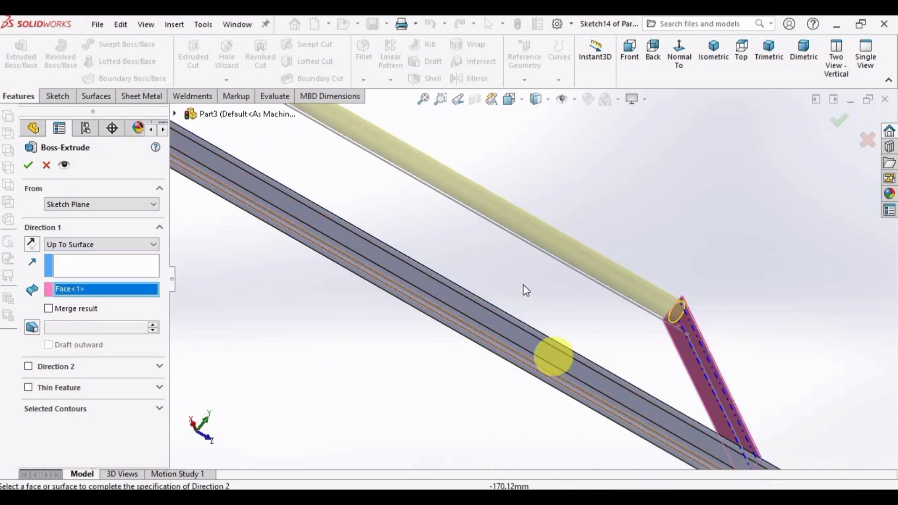
{"action": "middle_click_drag", "start_coordinate": [411, 246], "coordinate": [474, 297]}
{"action": "scroll", "coordinate": [473, 295], "scroll_direction": "down", "scroll_amount": 1}
{"action": "scroll", "coordinate": [545, 375], "scroll_direction": "up", "scroll_amount": 1}
{"action": "middle_click_drag", "start_coordinate": [533, 467], "coordinate": [536, 299], "text": "ctrl"}
{"action": "middle_click_drag", "start_coordinate": [583, 270], "coordinate": [535, 196]}
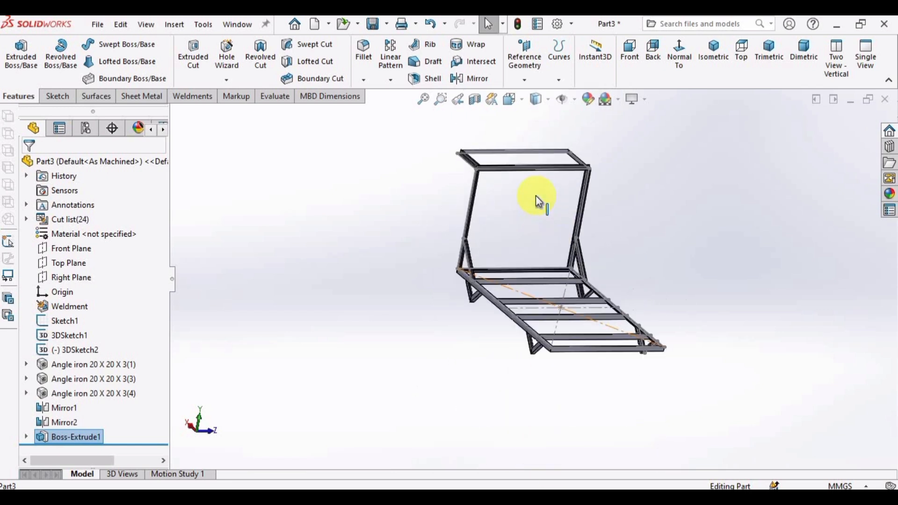
- Hide Sketch1 and 3DSketch1 in the model
{"action": "left_click", "coordinate": [74, 321]}
{"action": "left_click", "coordinate": [86, 306]}
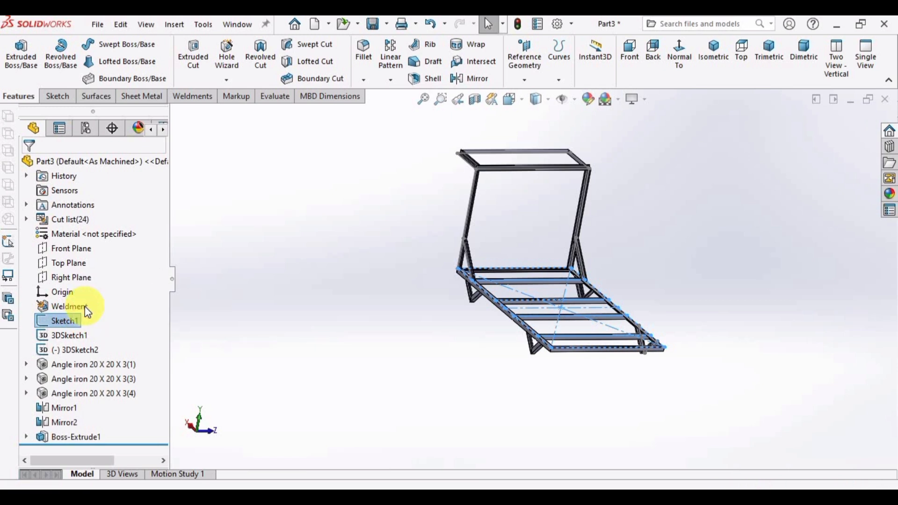
{"action": "left_click", "coordinate": [73, 335]}
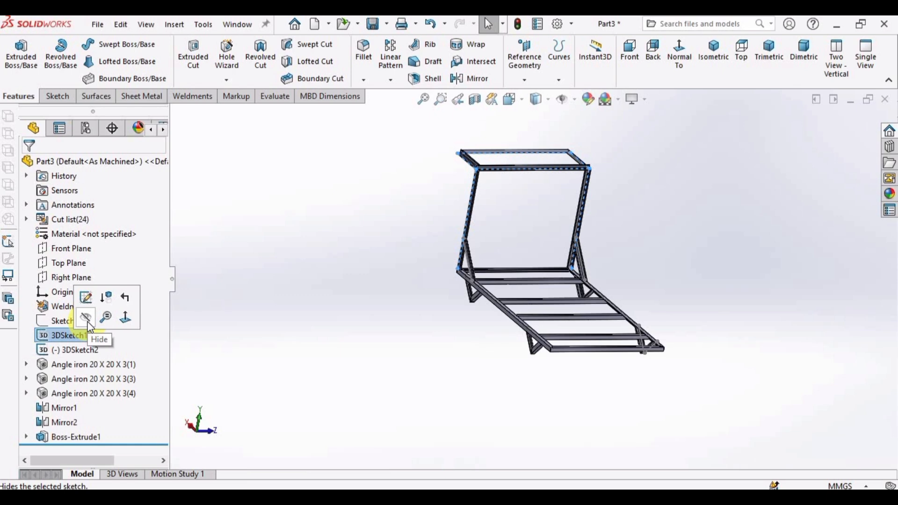
{"action": "scroll", "coordinate": [541, 232], "scroll_direction": "down", "scroll_amount": 4}
{"action": "scroll", "coordinate": [534, 316], "scroll_direction": "up", "scroll_amount": 3}
{"action": "middle_click_drag", "start_coordinate": [555, 343], "coordinate": [612, 344]}
{"action": "scroll", "coordinate": [555, 321], "scroll_direction": "down", "scroll_amount": 3}
- Apply an appearance from the Metal category to the whole frame
{"action": "left_click", "coordinate": [889, 193]}
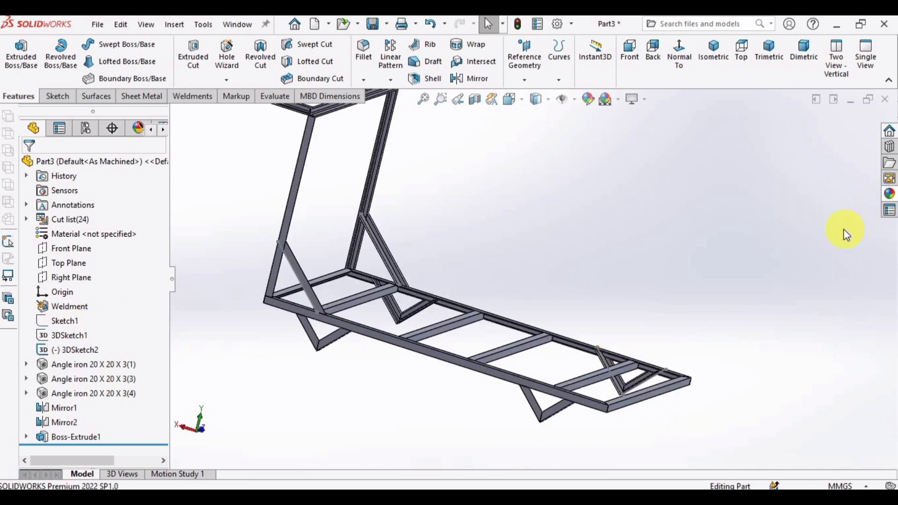
{"action": "left_click", "coordinate": [708, 140]}
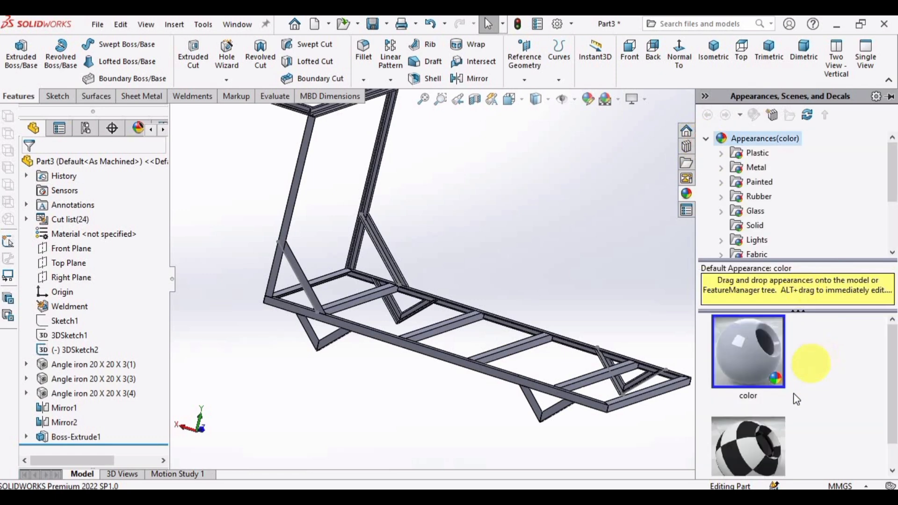
{"action": "left_click", "coordinate": [750, 167]}
{"action": "middle_click_drag", "start_coordinate": [655, 280], "coordinate": [594, 467]}
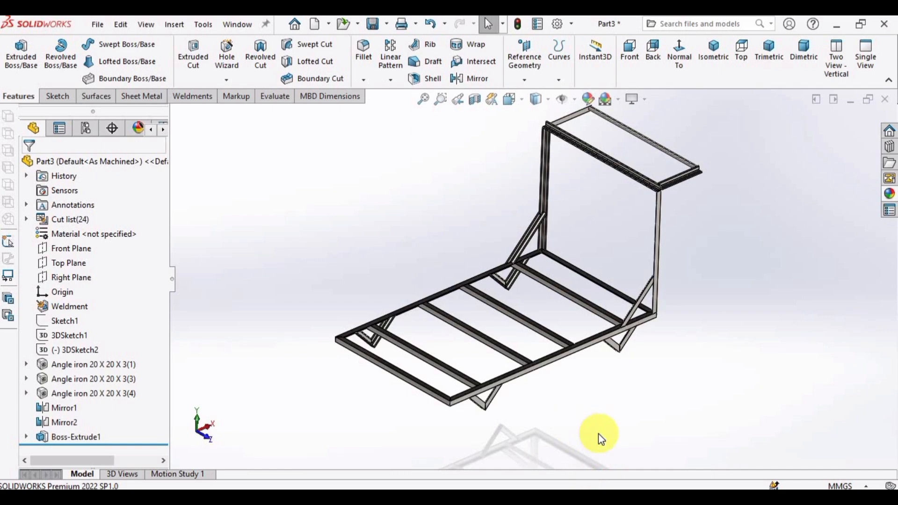